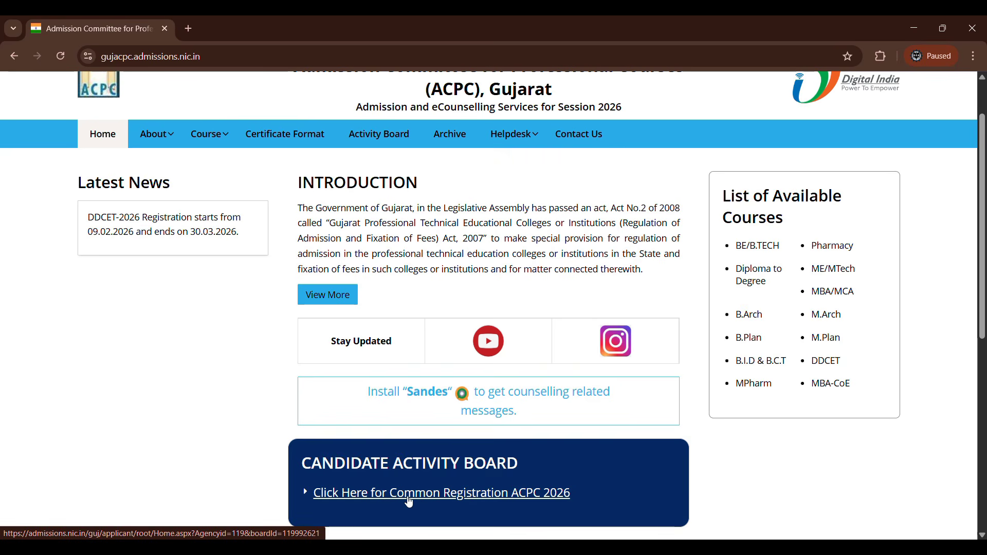
Open the ACPC 2026 Common Registration sign-in page, accepting the redirect to the external site.
click(434, 496)
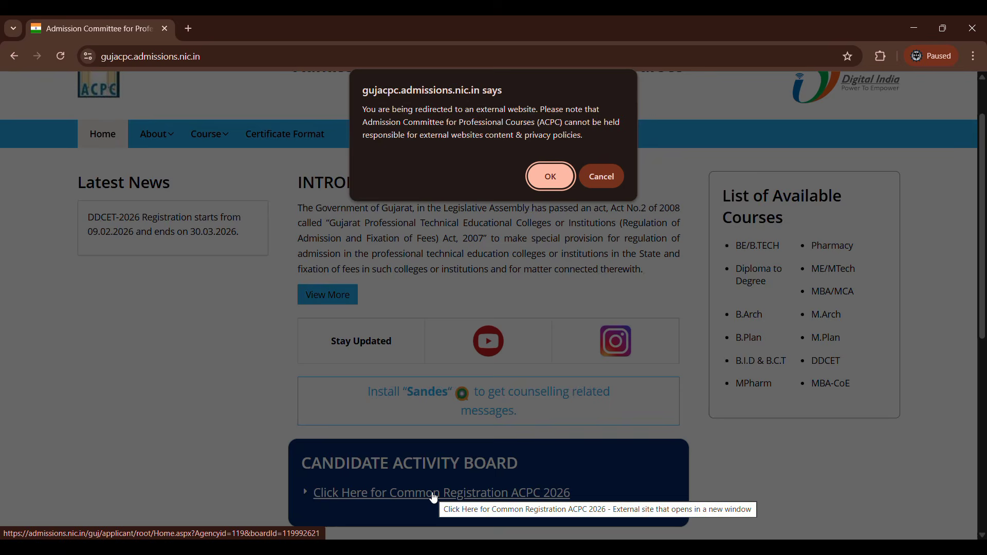
click(545, 174)
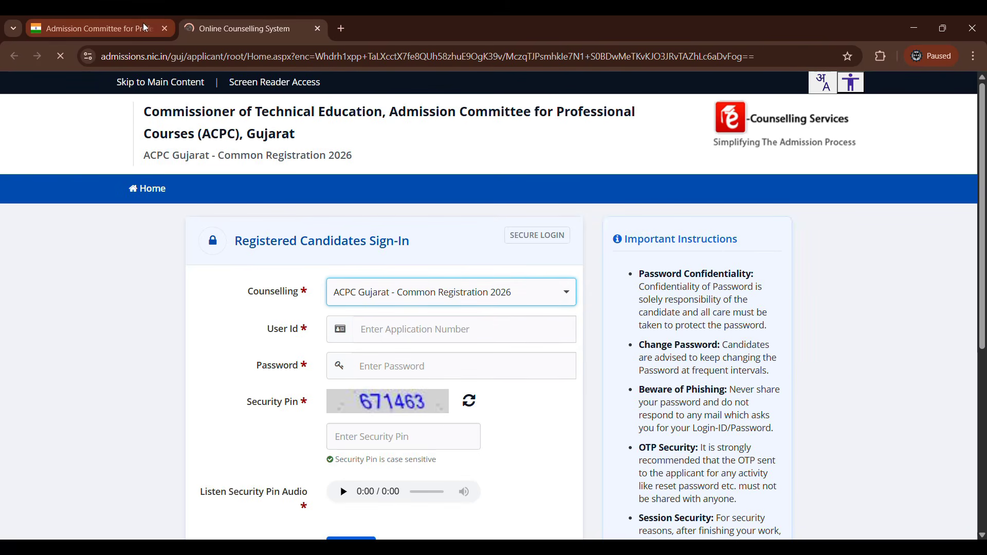
scroll(553, 402, down, 1)
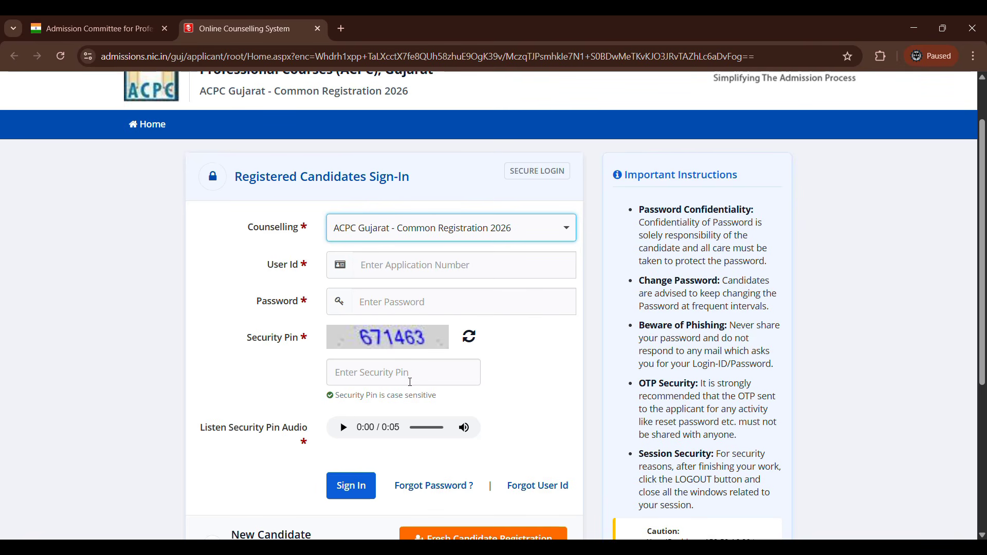
scroll(417, 375, down, 1)
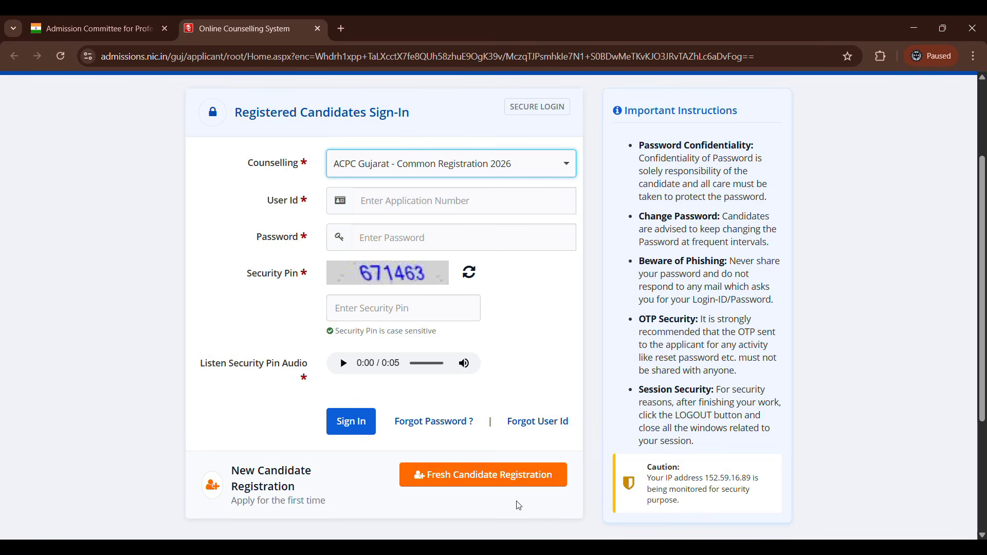
Start a Fresh Candidate Registration and read through the instructions and MBA/MCA fee table.
click(514, 479)
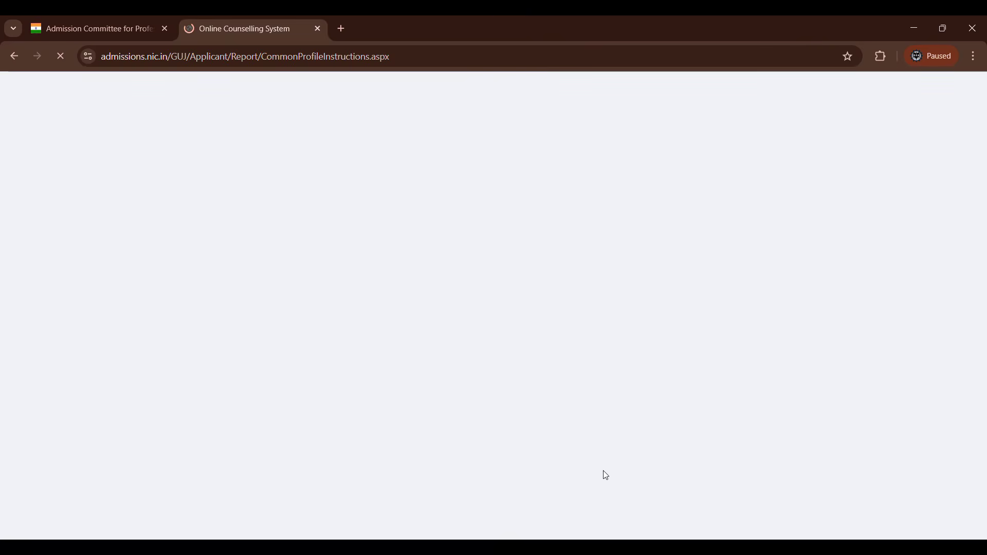
scroll(551, 485, down, 3)
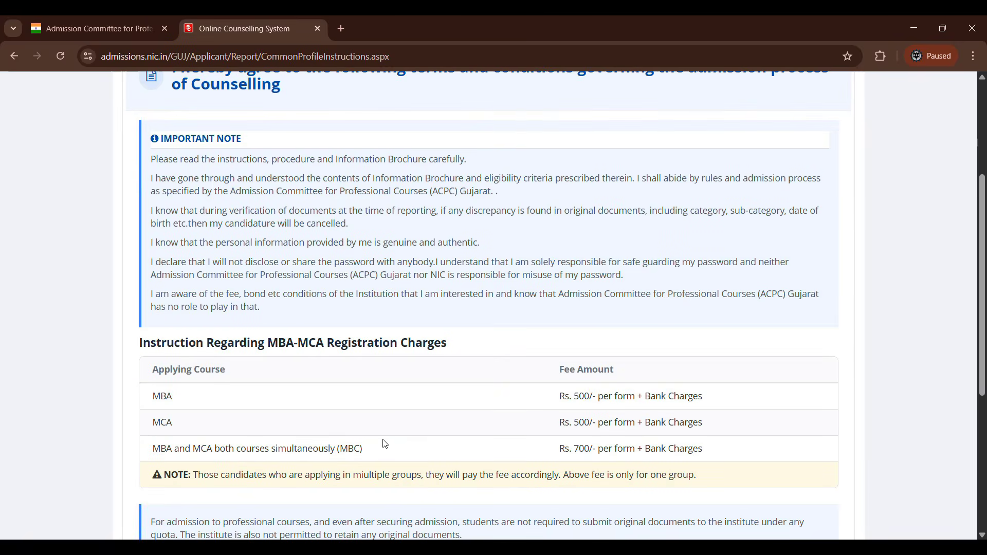
scroll(386, 442, down, 3)
scroll(393, 450, up, 2)
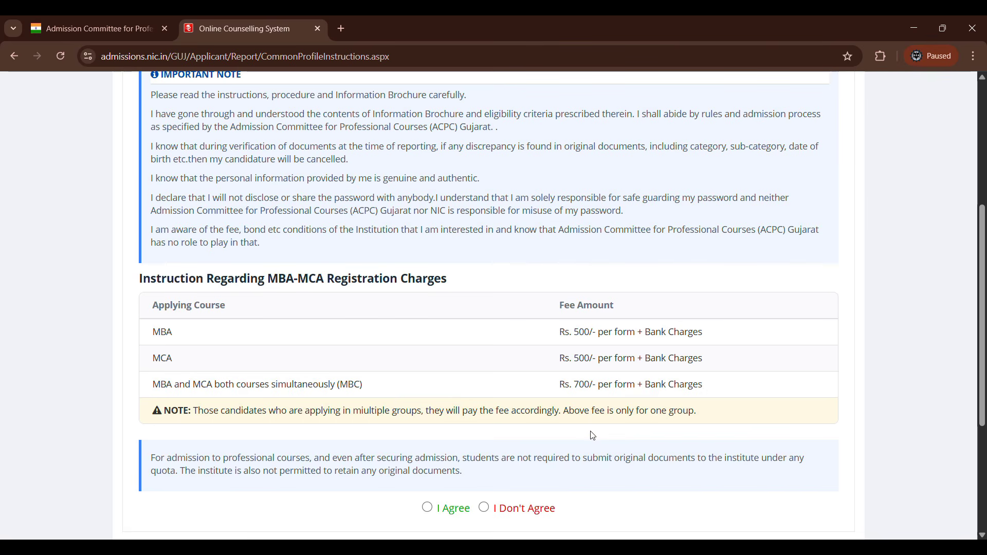
scroll(437, 515, down, 3)
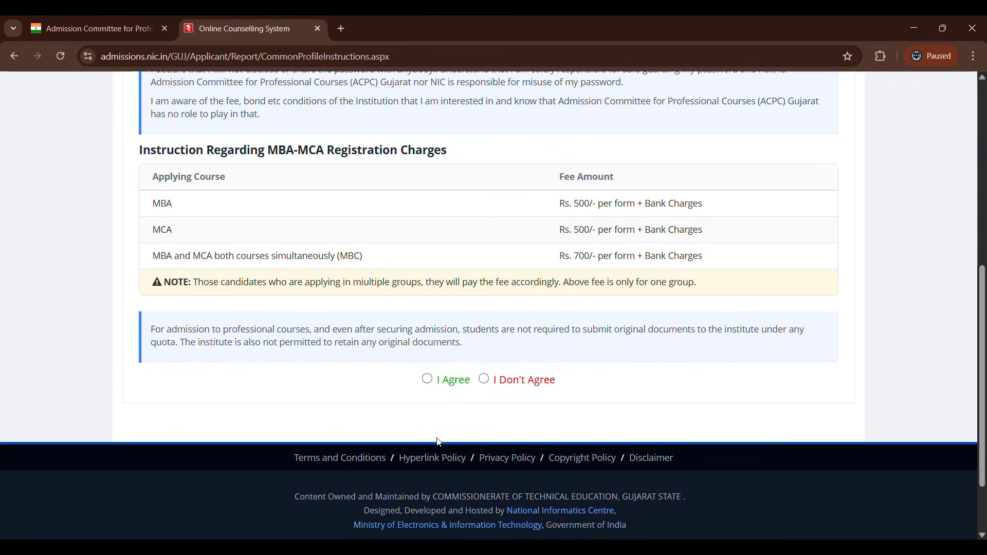
Select I Agree to accept the registration terms and conditions.
click(431, 381)
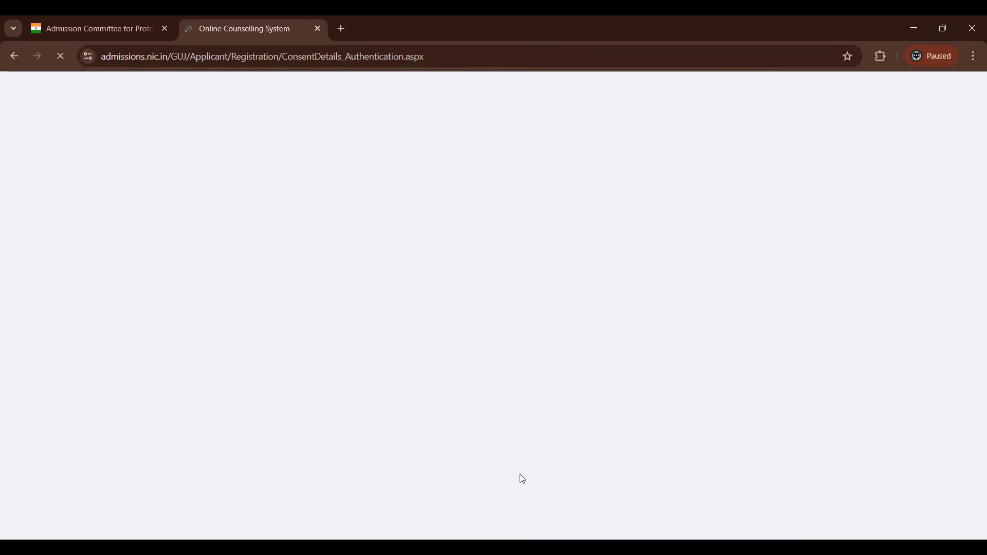
scroll(522, 476, down, 4)
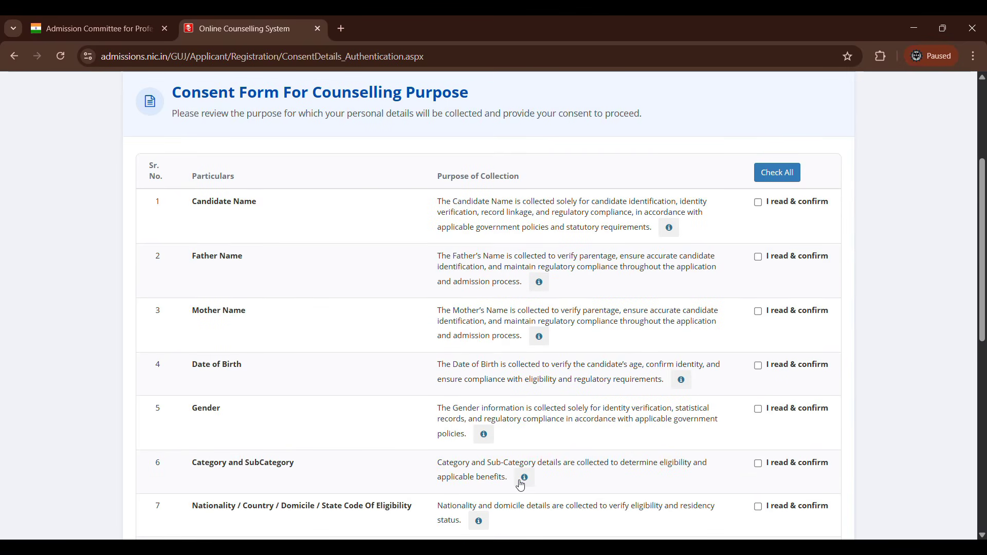
scroll(522, 478, down, 1)
scroll(522, 482, up, 1)
scroll(523, 486, down, 2)
scroll(522, 480, down, 2)
scroll(522, 481, up, 6)
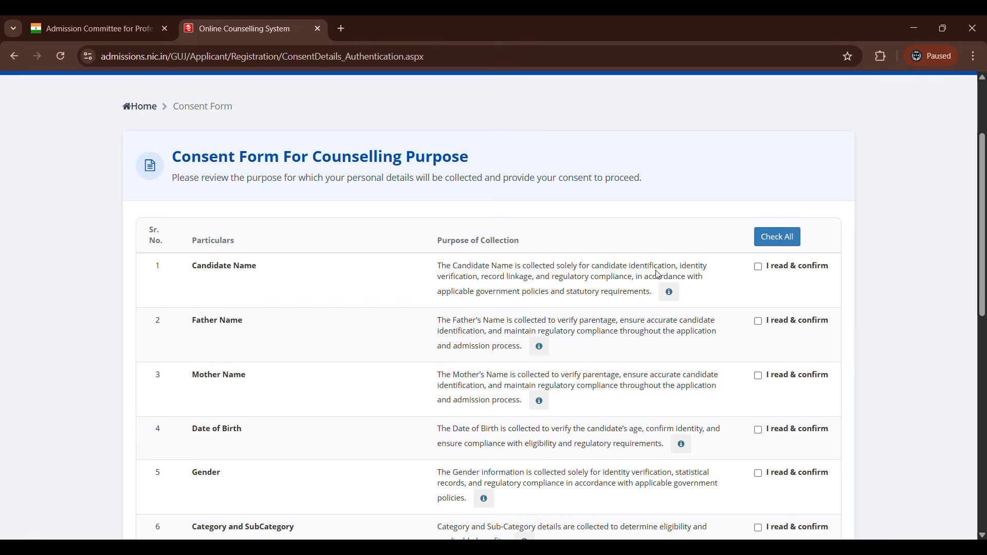
Tick all ten consent items with Check All, agree, and confirm saving the consent.
click(787, 238)
scroll(557, 390, down, 3)
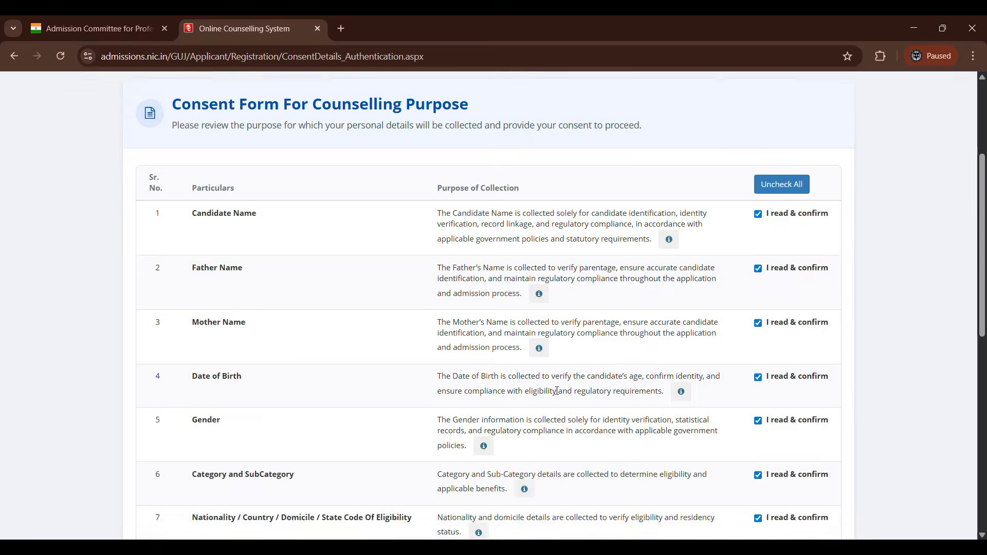
scroll(556, 391, down, 7)
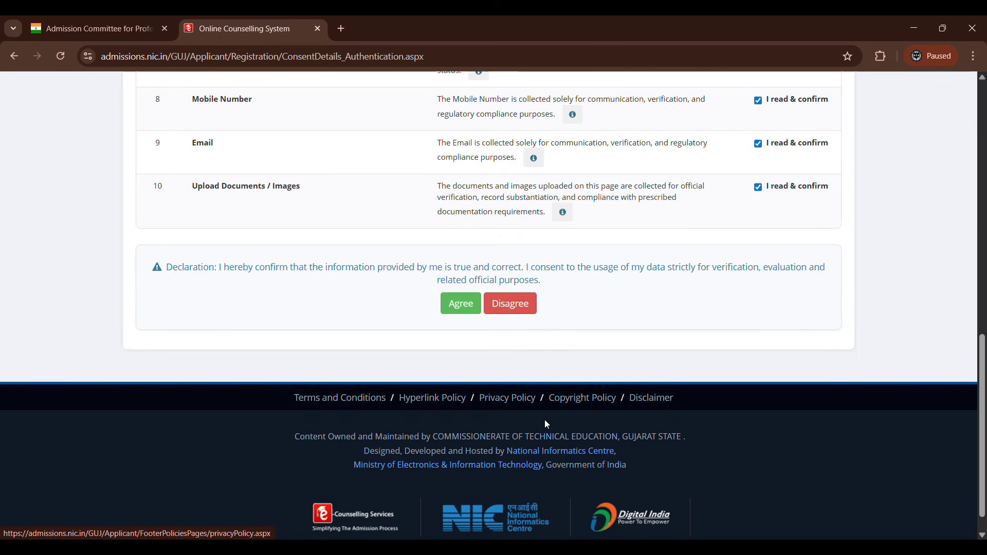
scroll(546, 424, up, 2)
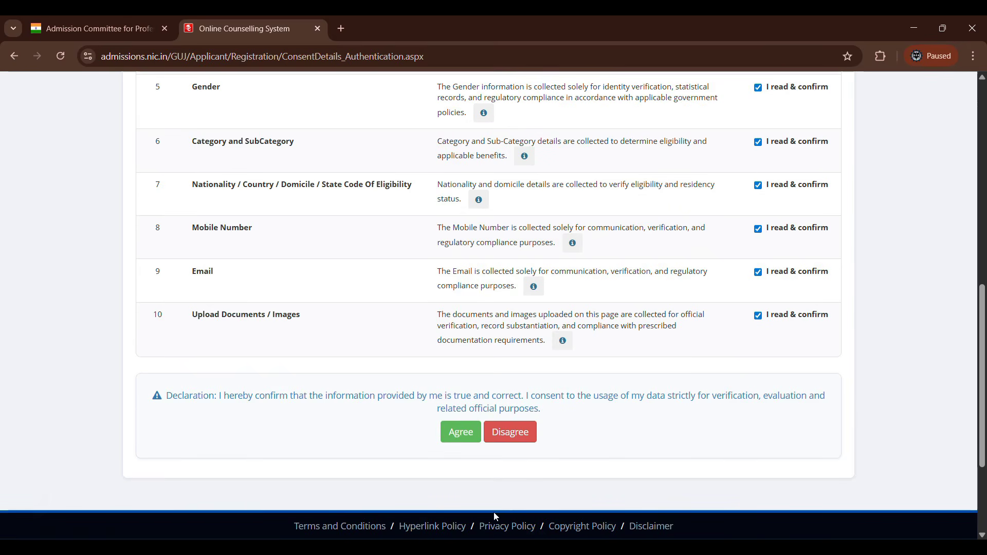
click(461, 441)
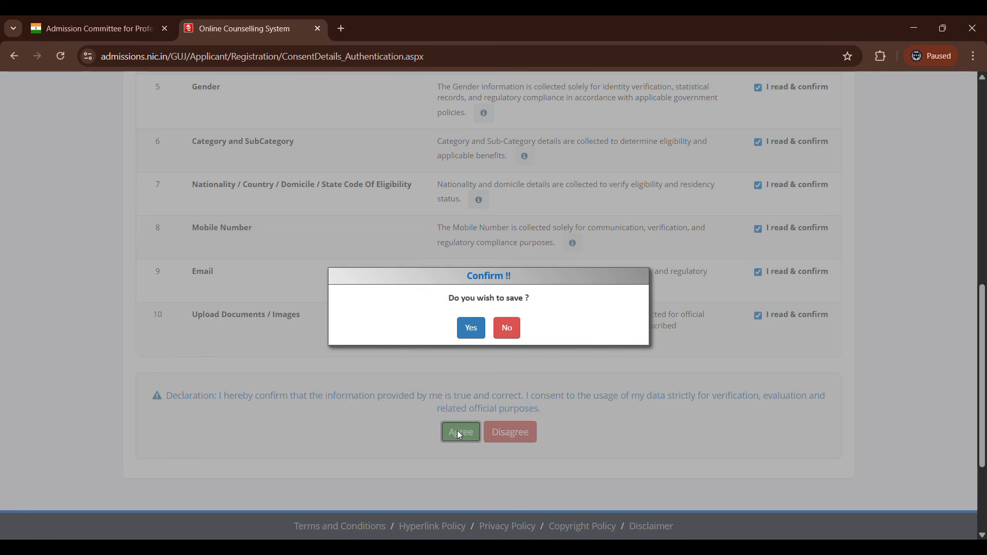
click(471, 329)
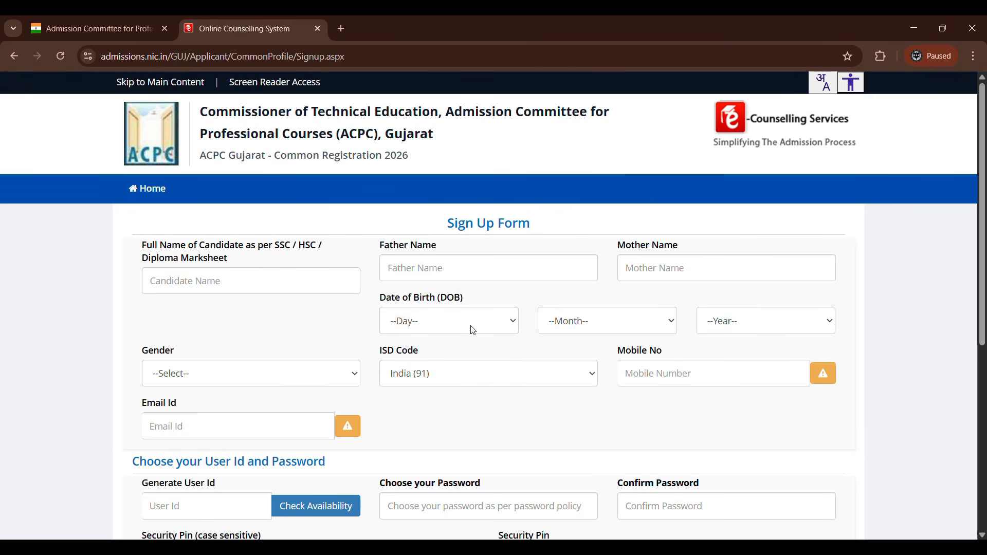
scroll(480, 238, down, 2)
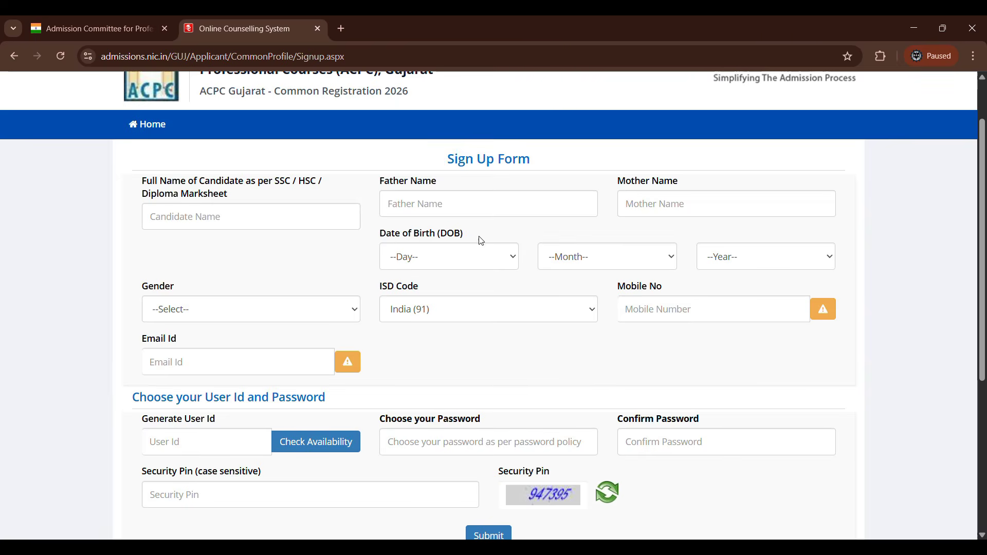
scroll(485, 242, up, 2)
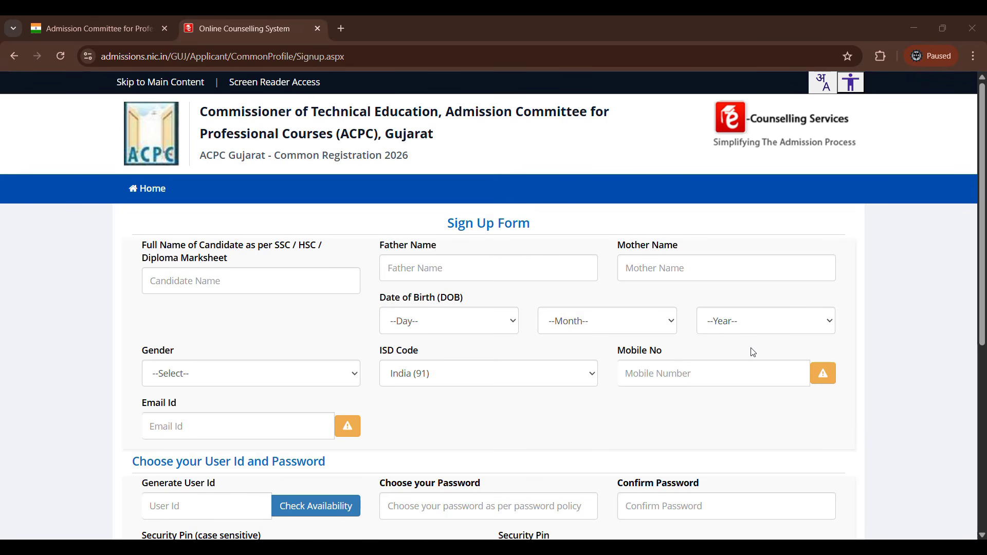
Choose Male in the Sign Up Form's Gender dropdown.
click(351, 378)
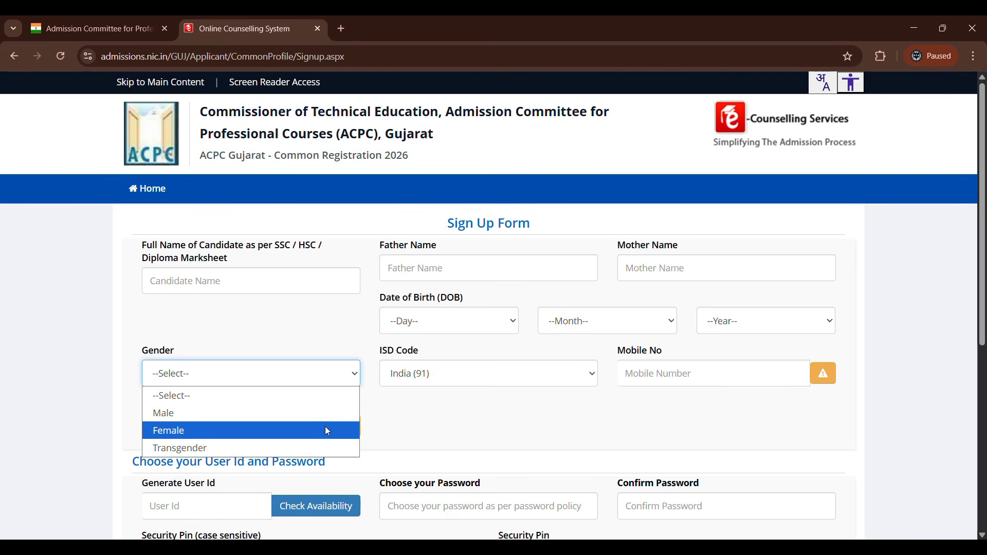
click(331, 414)
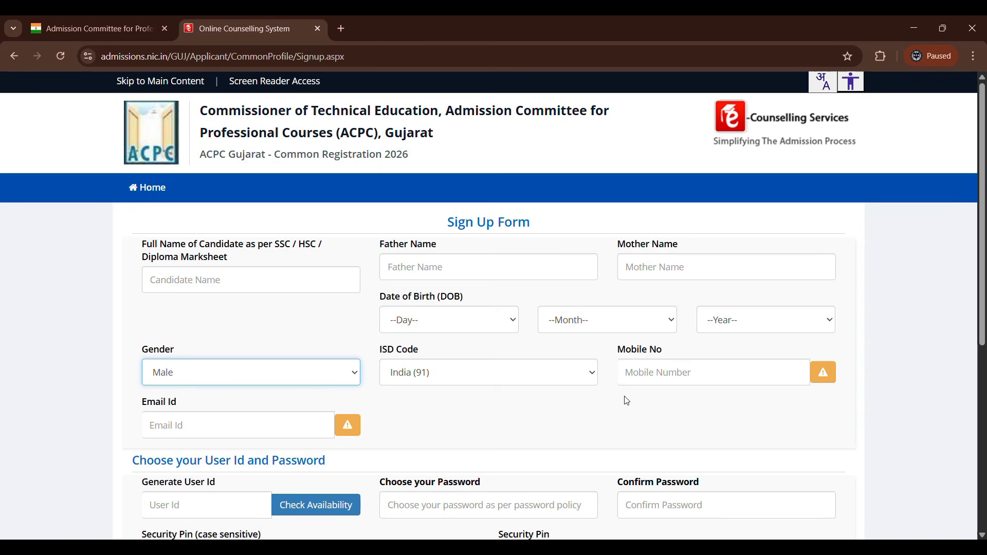
scroll(624, 398, down, 1)
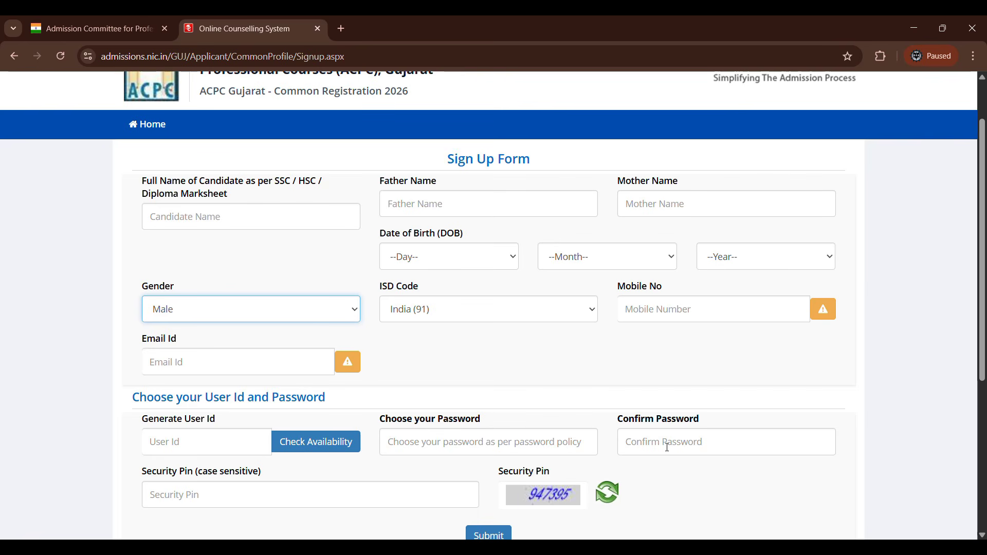
Enter the chosen user ID without the @ sign and confirm it is available.
click(227, 436)
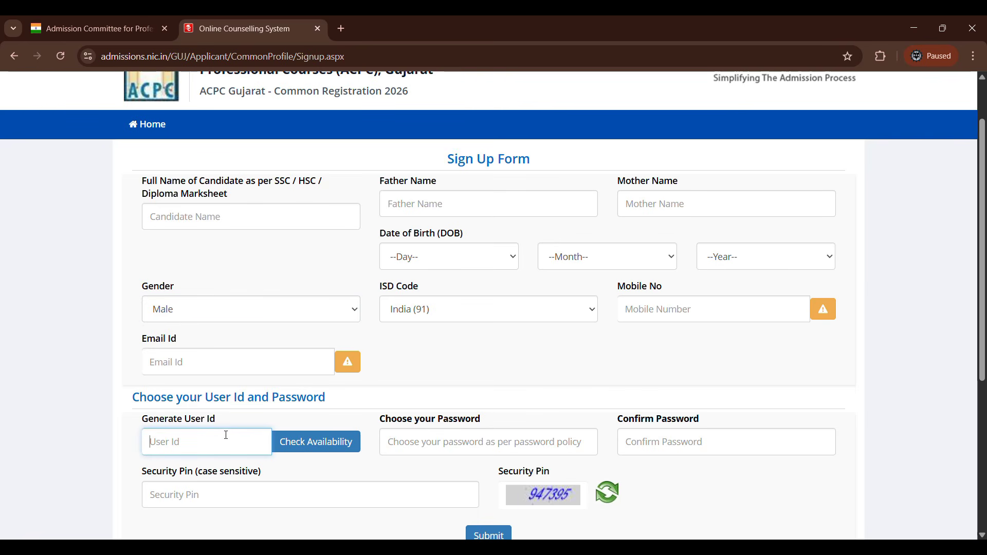
drag(144, 443, 223, 446)
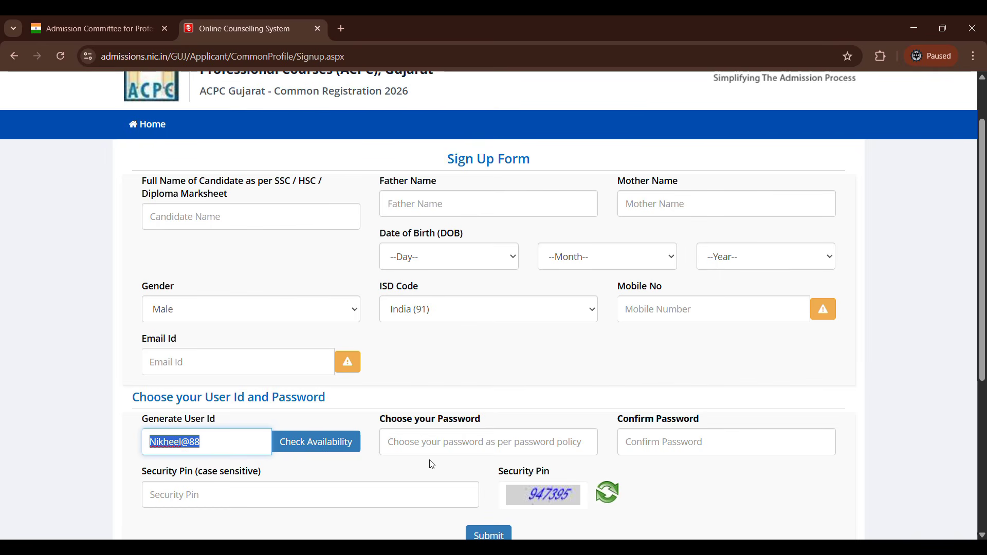
click(236, 446)
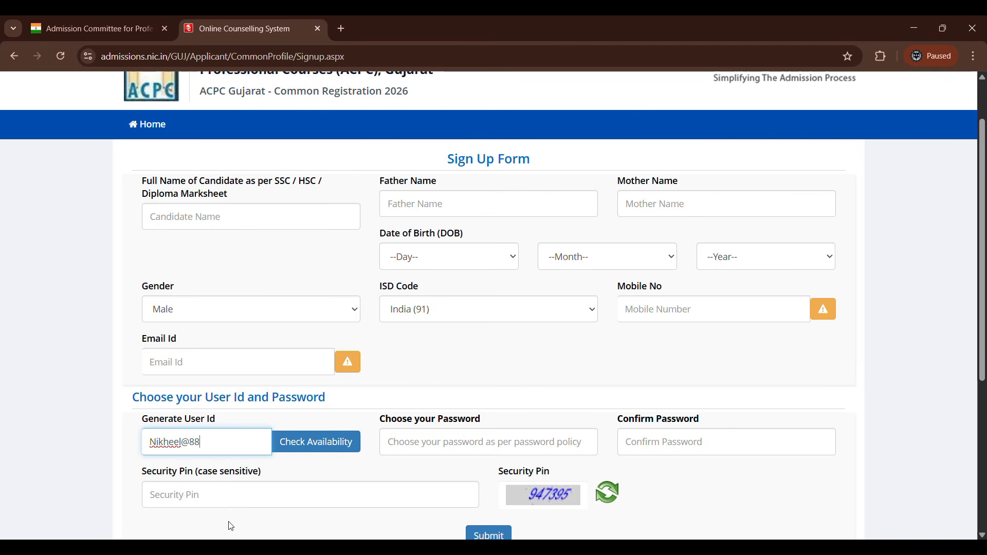
click(190, 441)
key(BackSpace)
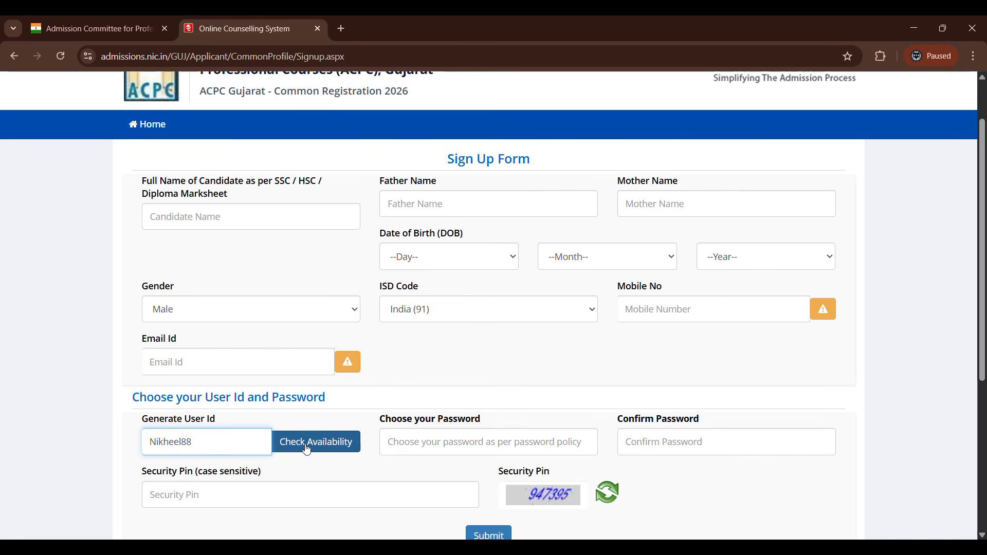
click(309, 448)
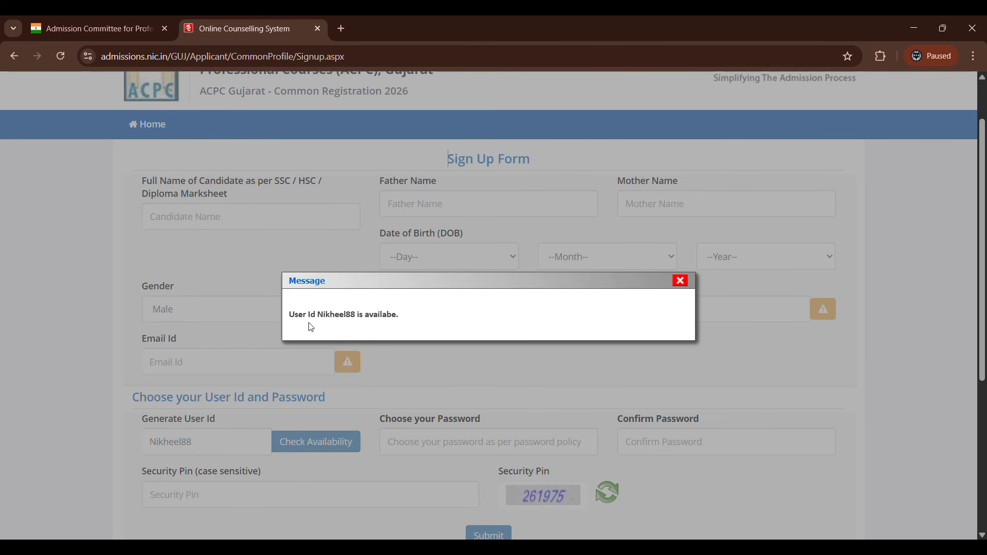
click(681, 281)
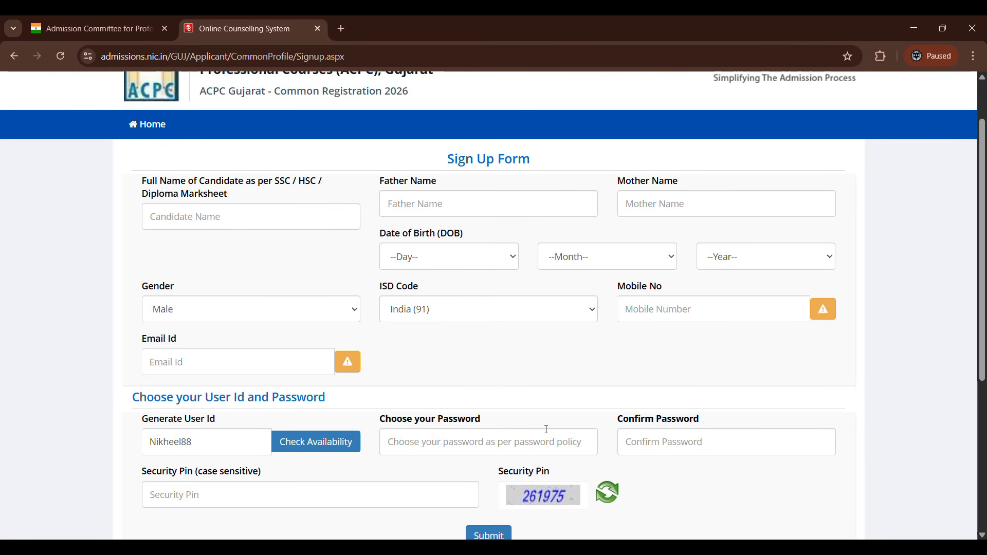
Scroll through the filled Sign Up Form to review its fields.
scroll(437, 448, down, 1)
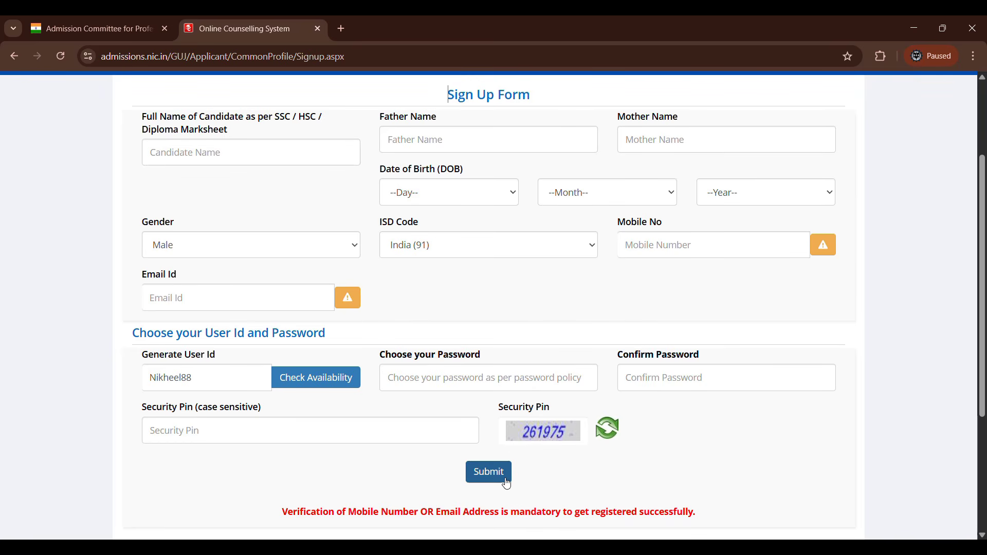
scroll(514, 507, up, 1)
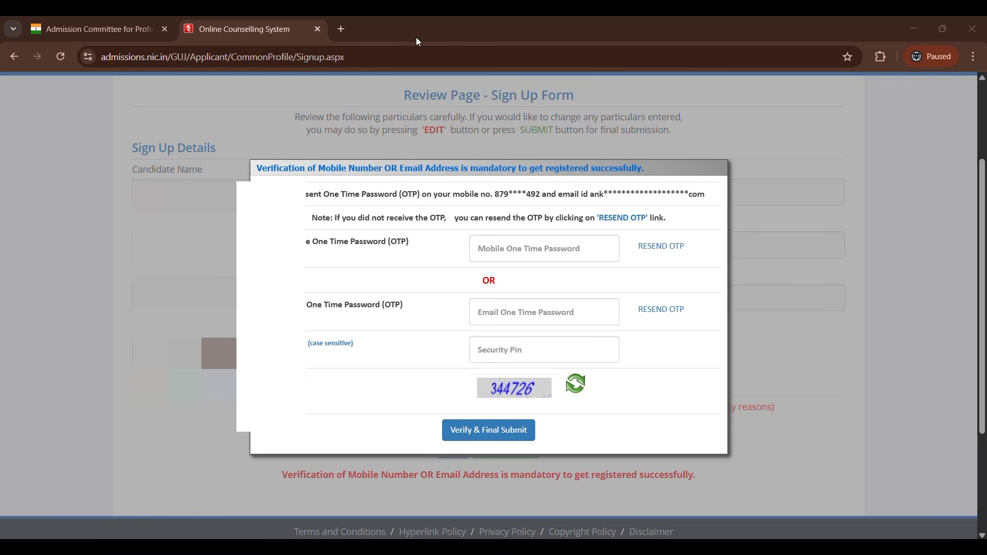
Verify the OTP and final-submit the sign-up to generate the user ID and password.
click(431, 43)
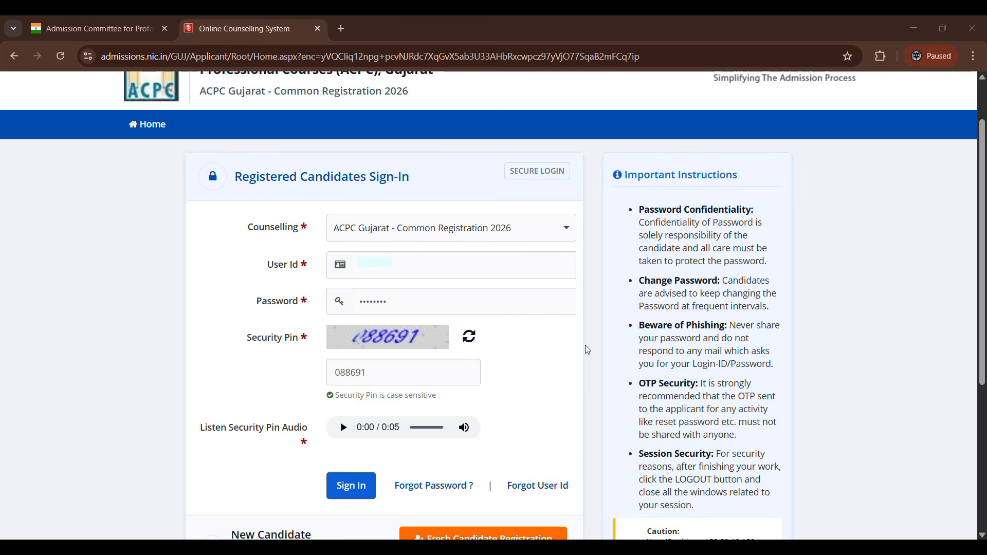
Select ACPC Gujarat - Common Registration 2026 as the counselling in the sign-in form.
click(560, 238)
click(561, 238)
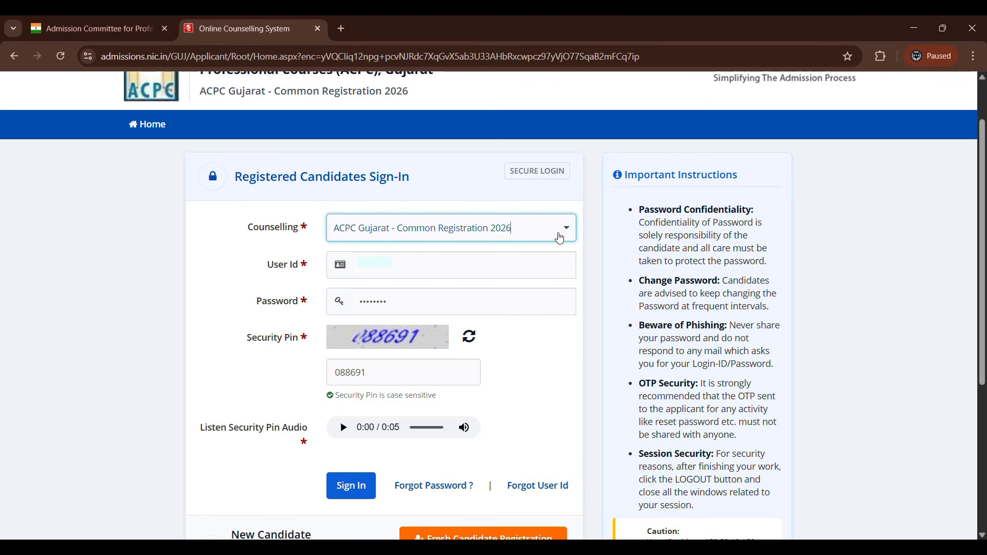
click(558, 240)
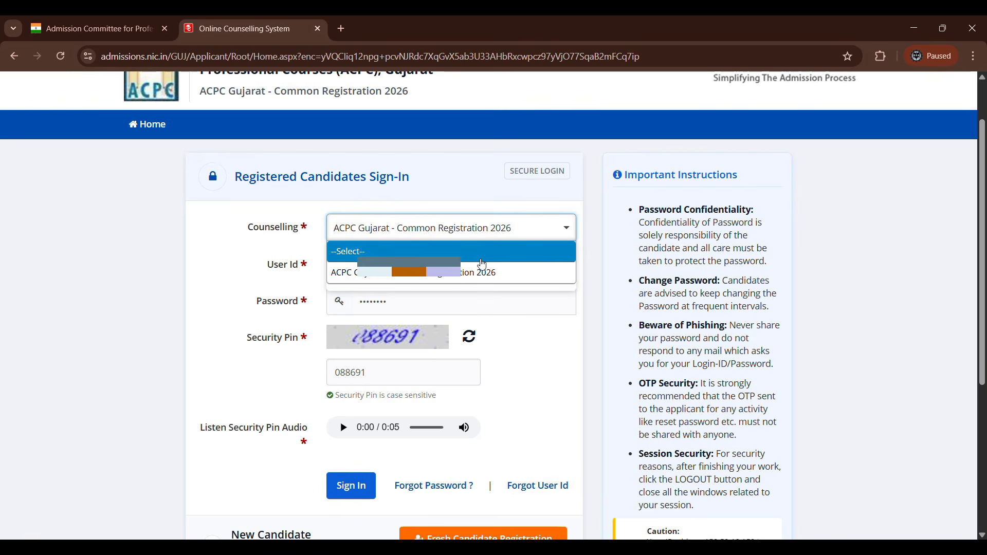
click(488, 251)
click(509, 234)
click(487, 269)
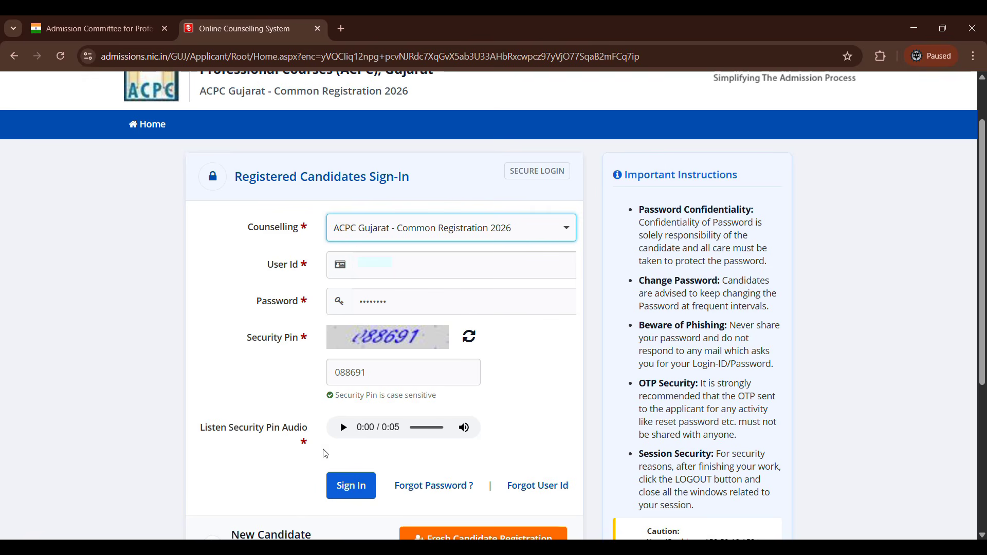
Sign in and have the login OTP sent to the Registered Email Id.
click(341, 495)
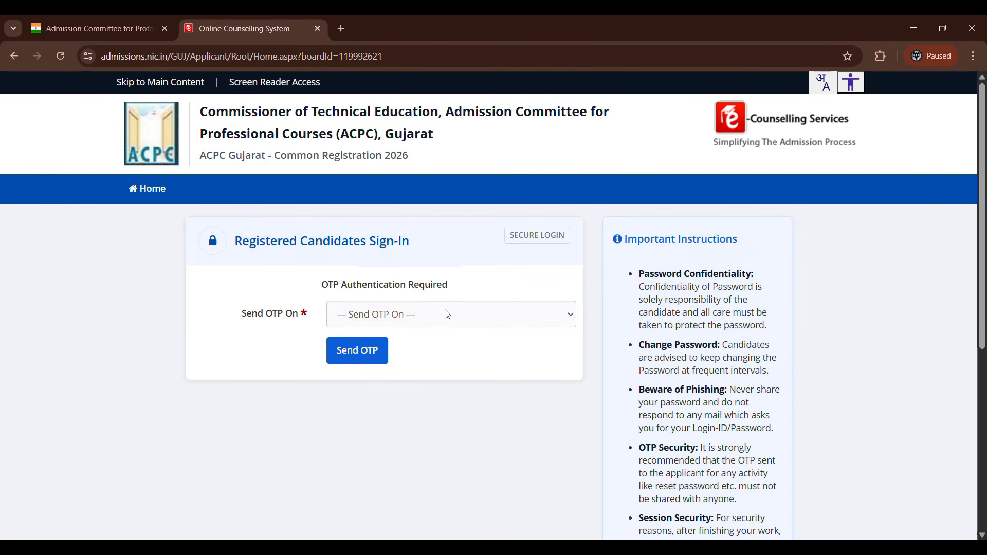
click(447, 315)
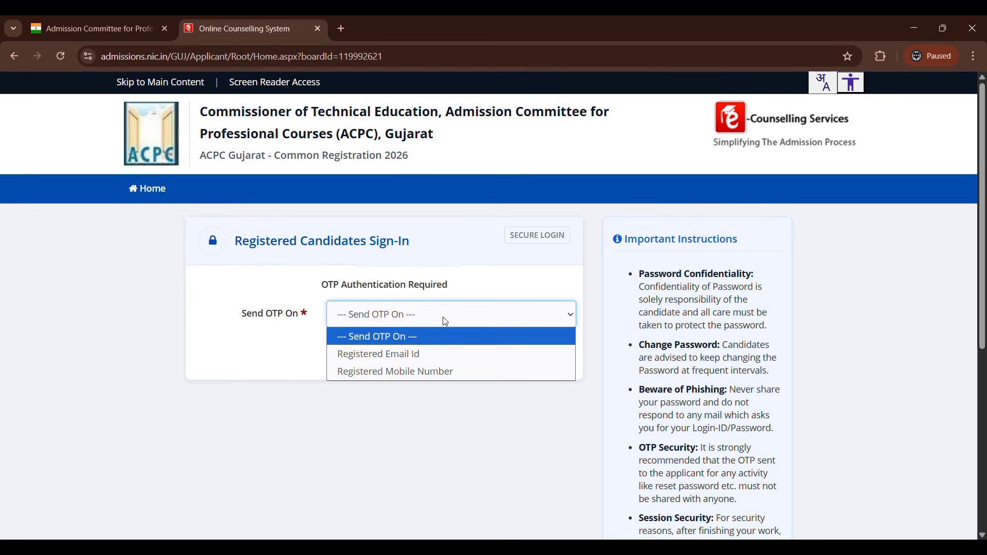
click(448, 353)
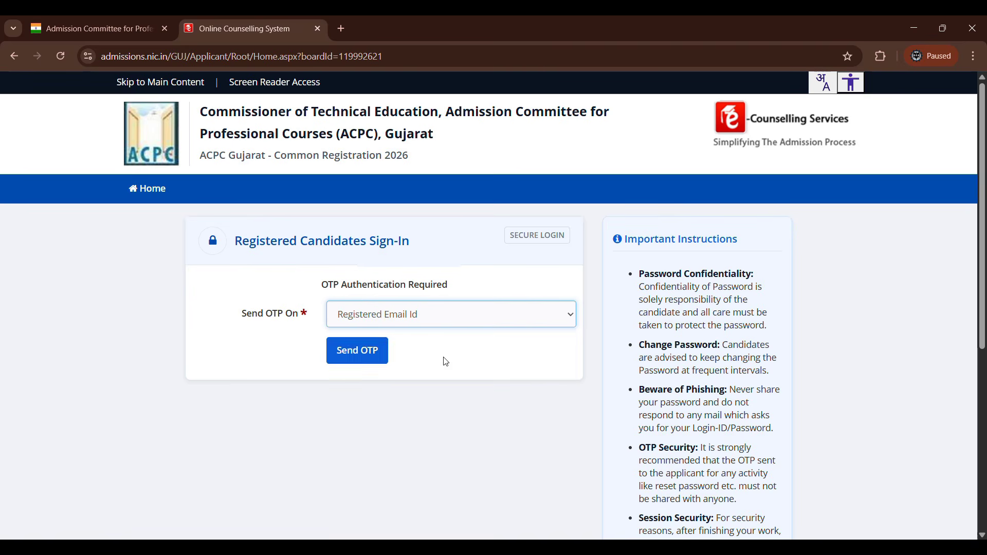
click(355, 354)
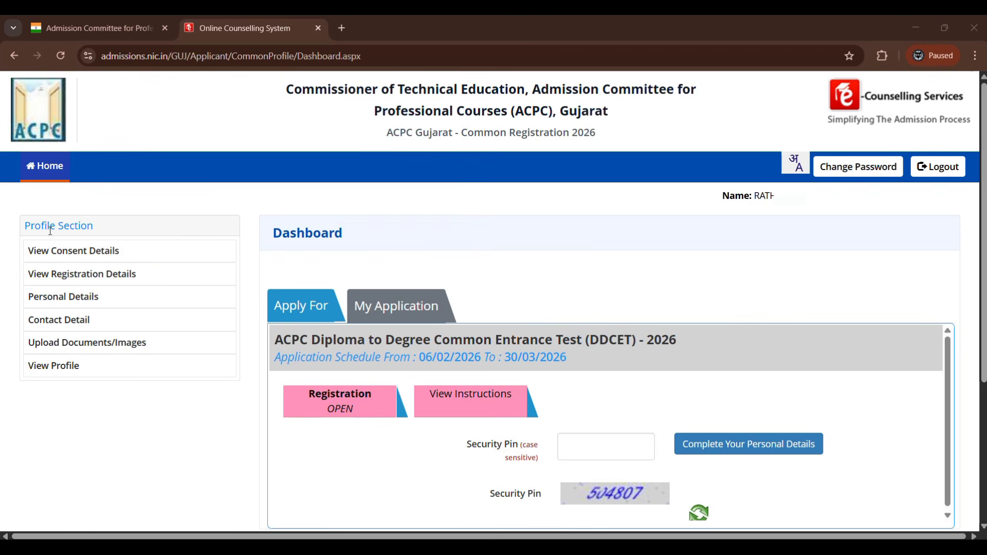
Open the Submitted Consent Details from the dashboard.
click(76, 249)
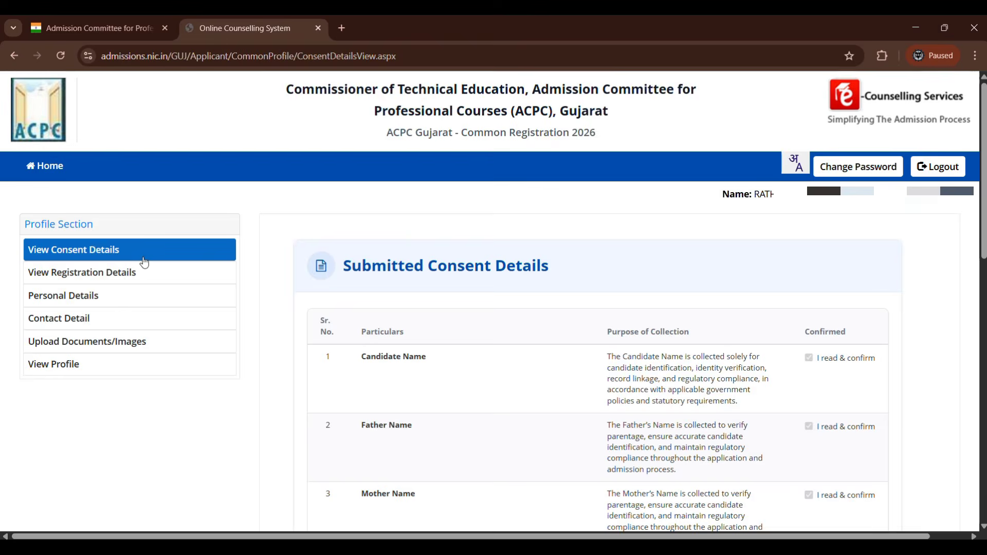
Review the consent details table, then open the View Registration Details page.
scroll(453, 337, down, 5)
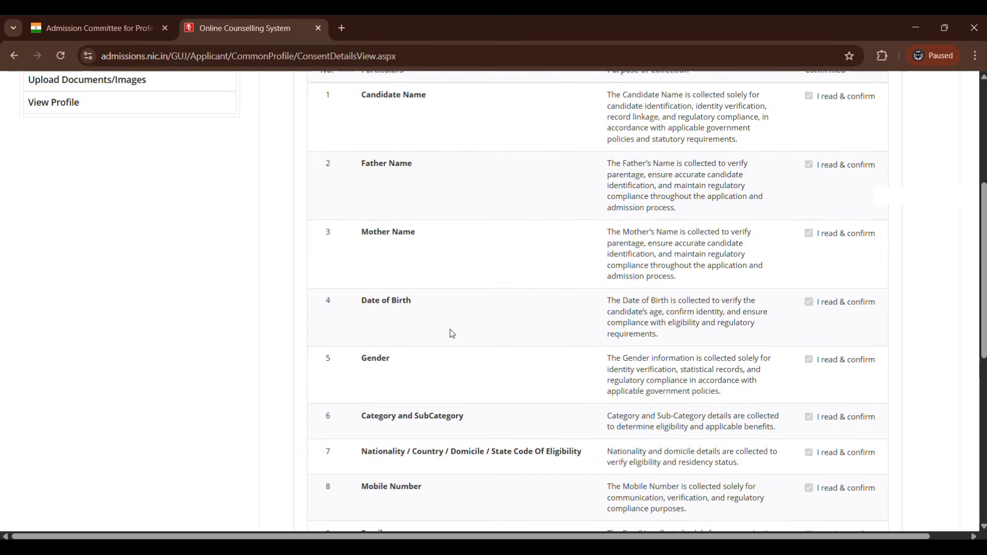
scroll(443, 326, down, 7)
scroll(442, 326, up, 11)
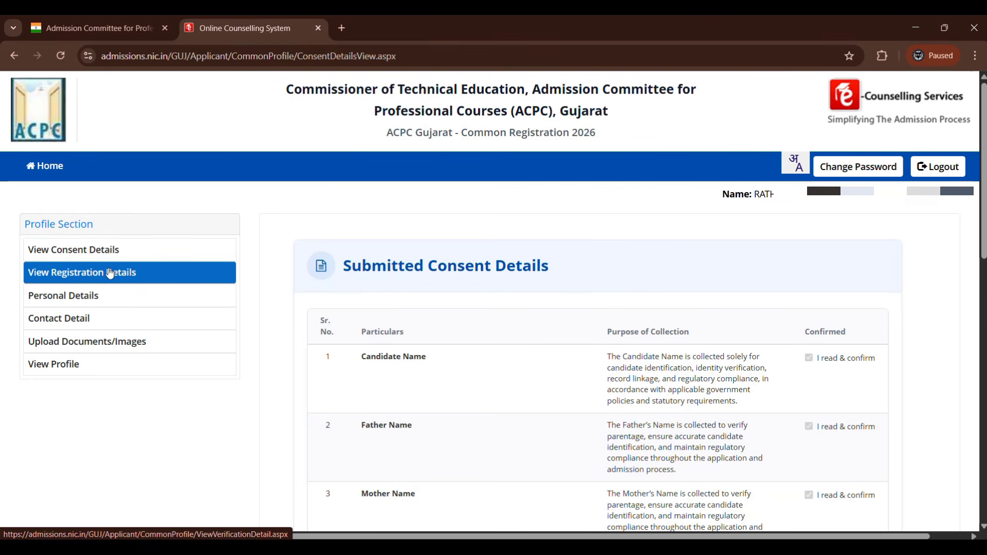
click(123, 275)
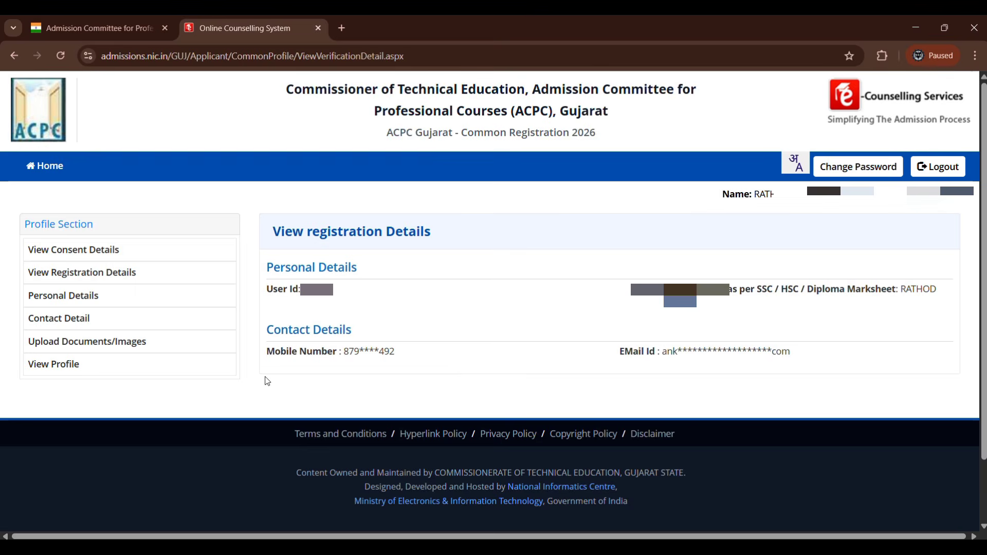
Open the Personal Details form and set Nationality to Indian.
click(119, 302)
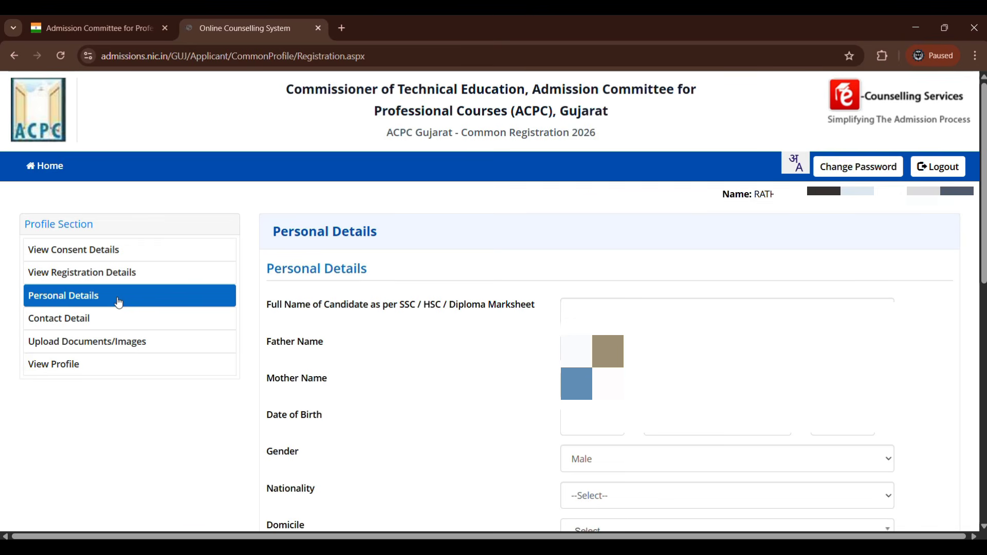
scroll(347, 329, down, 5)
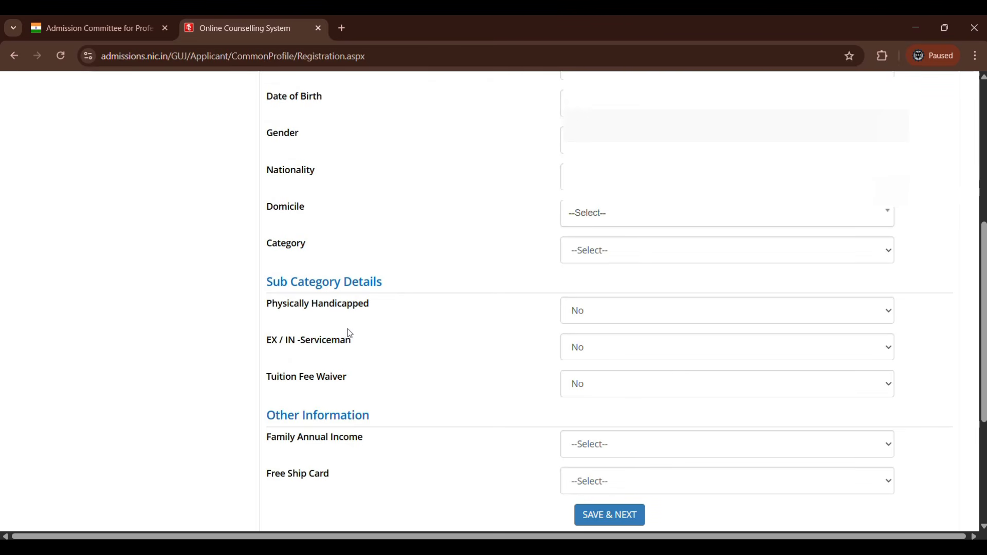
scroll(350, 333, up, 3)
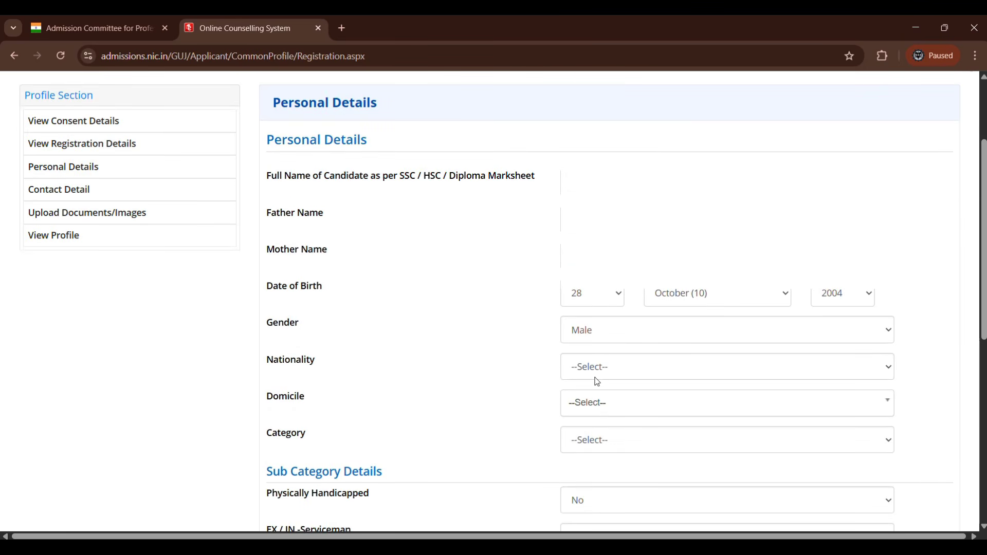
click(578, 375)
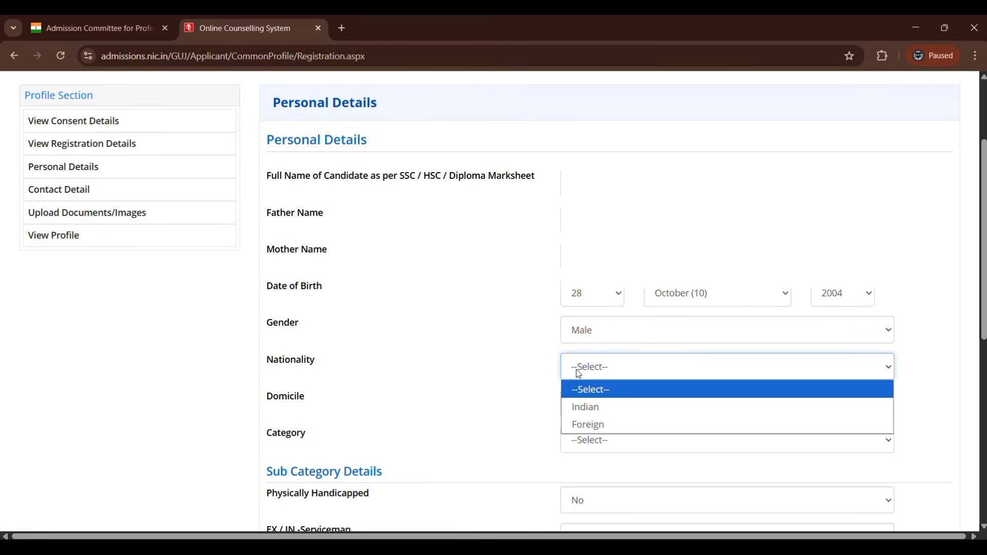
click(582, 407)
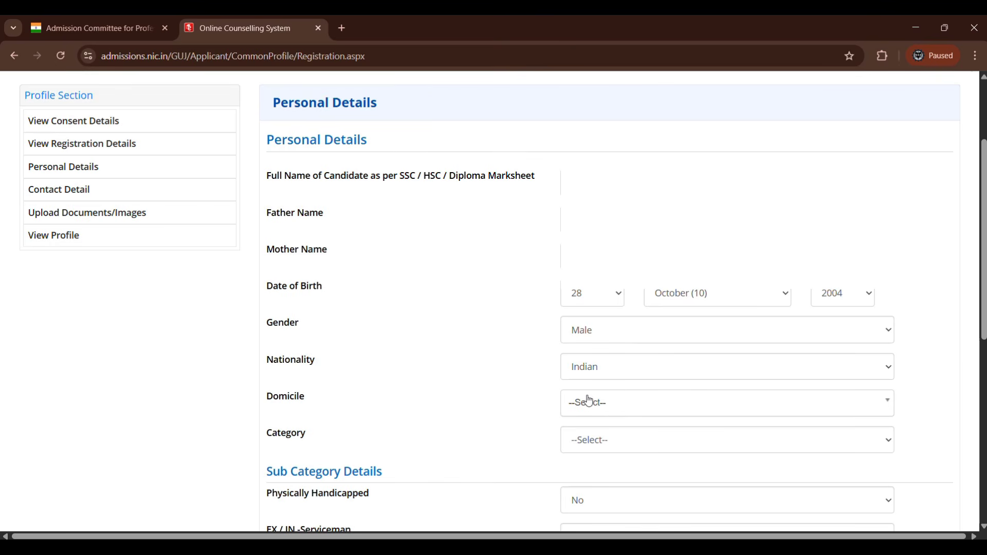
Set Domicile to Gujarat and Category to SEBC.
click(652, 413)
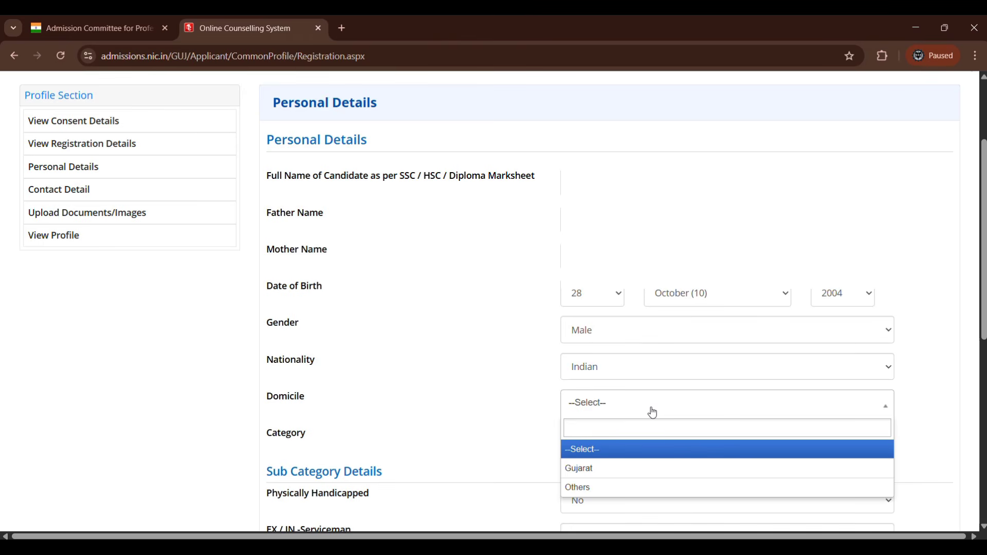
click(648, 469)
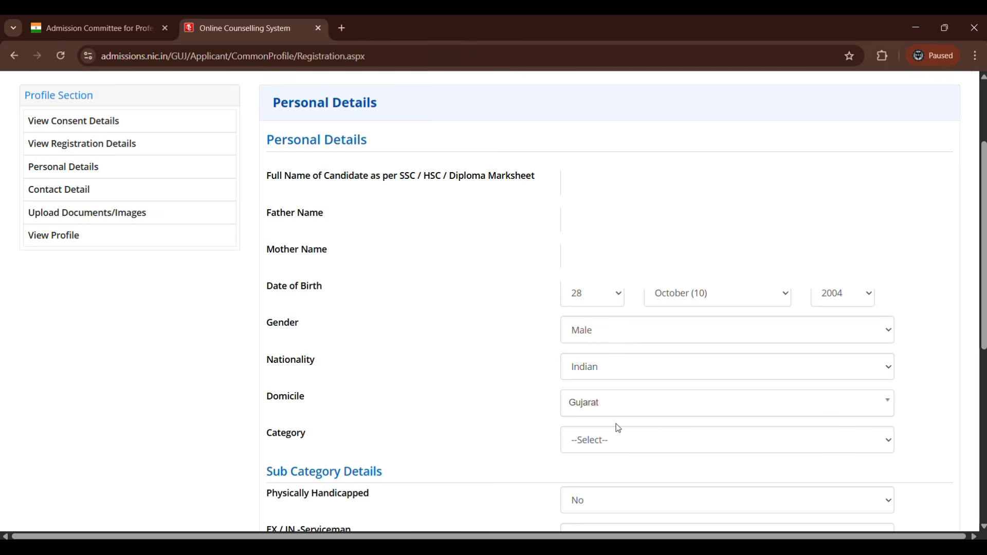
click(613, 410)
click(591, 487)
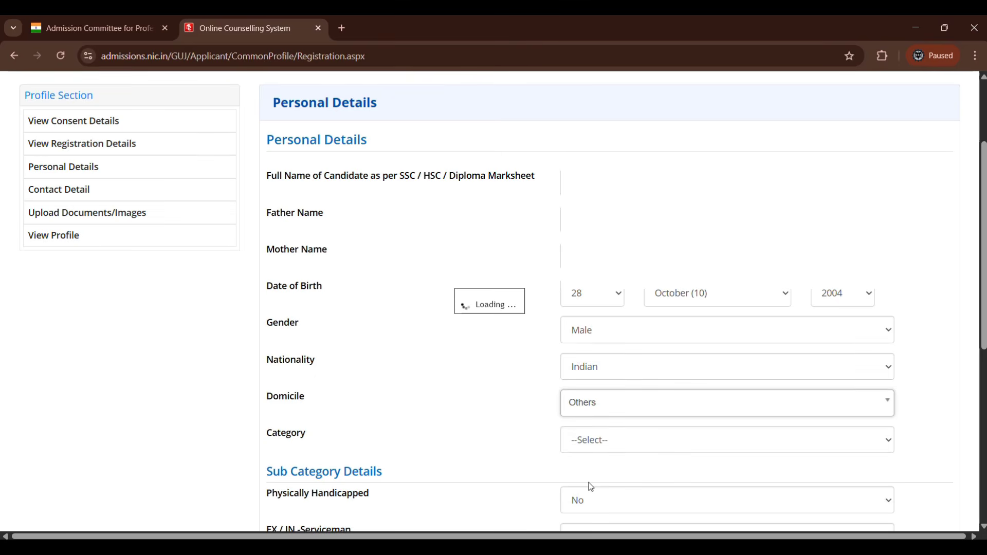
click(609, 406)
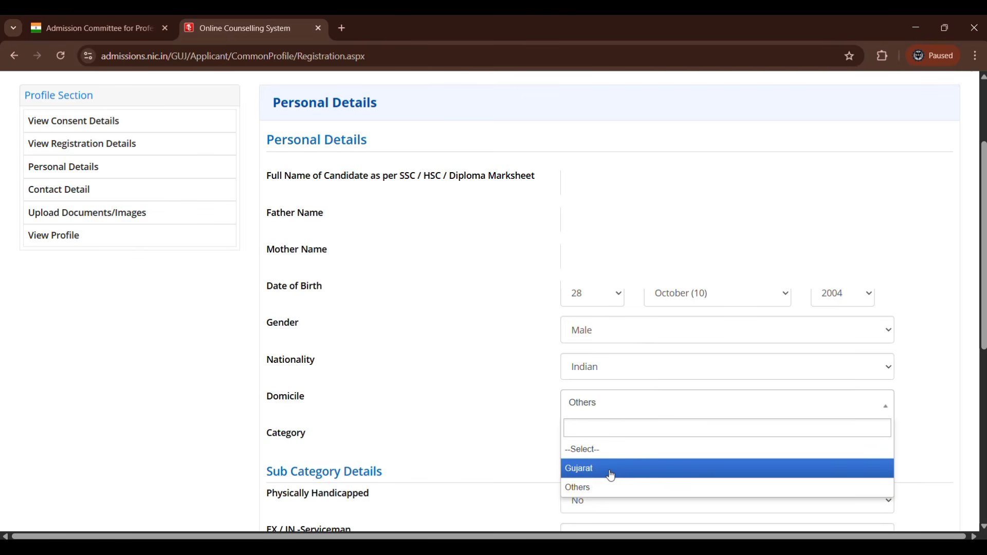
click(609, 470)
click(601, 441)
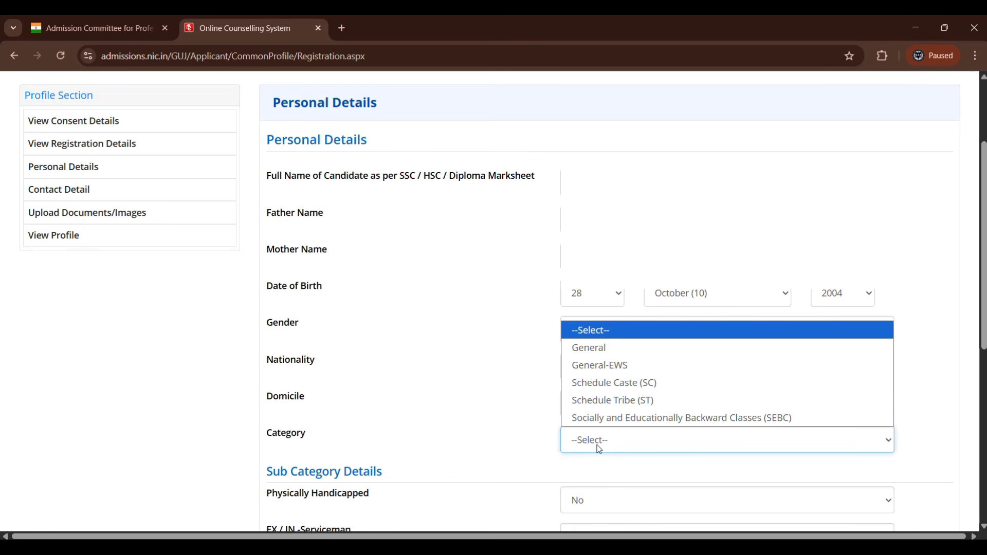
click(681, 418)
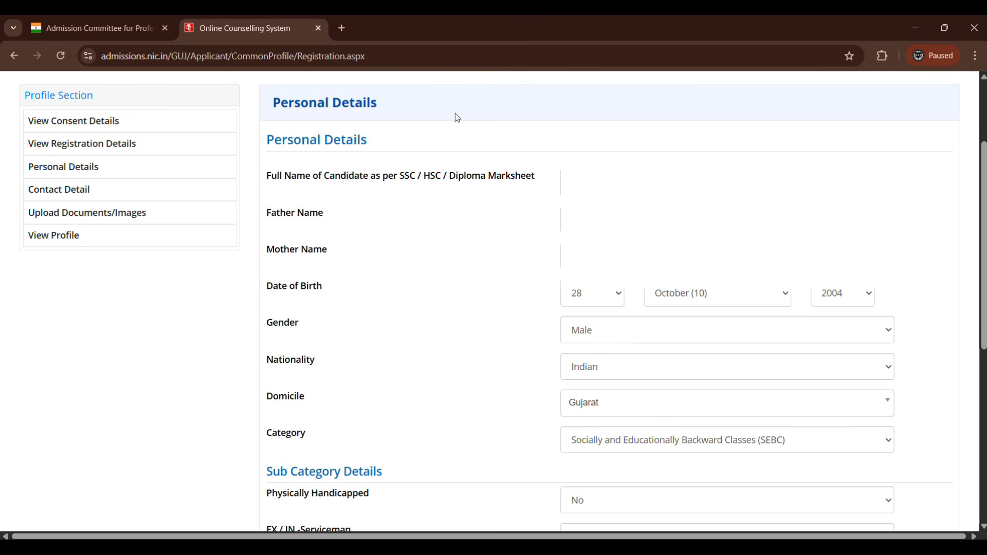
scroll(459, 110, down, 5)
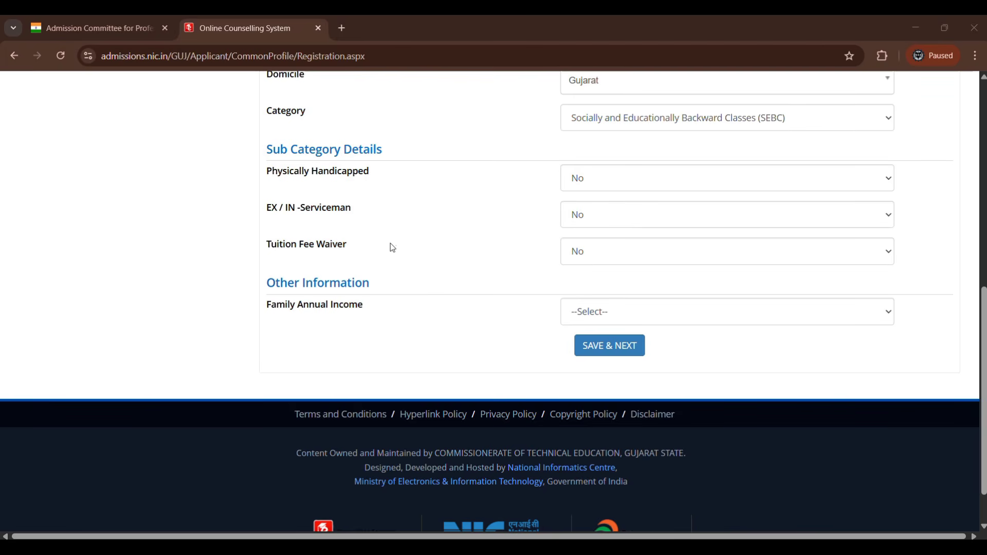
click(584, 251)
Set Tuition Fee Waiver to Yes and keep Physically Handicapped as No.
click(577, 290)
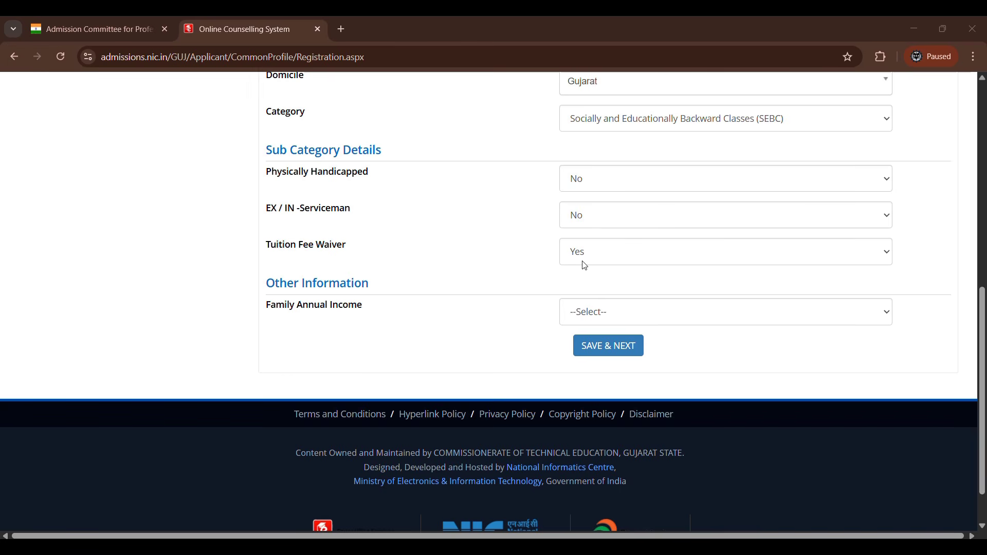
click(611, 184)
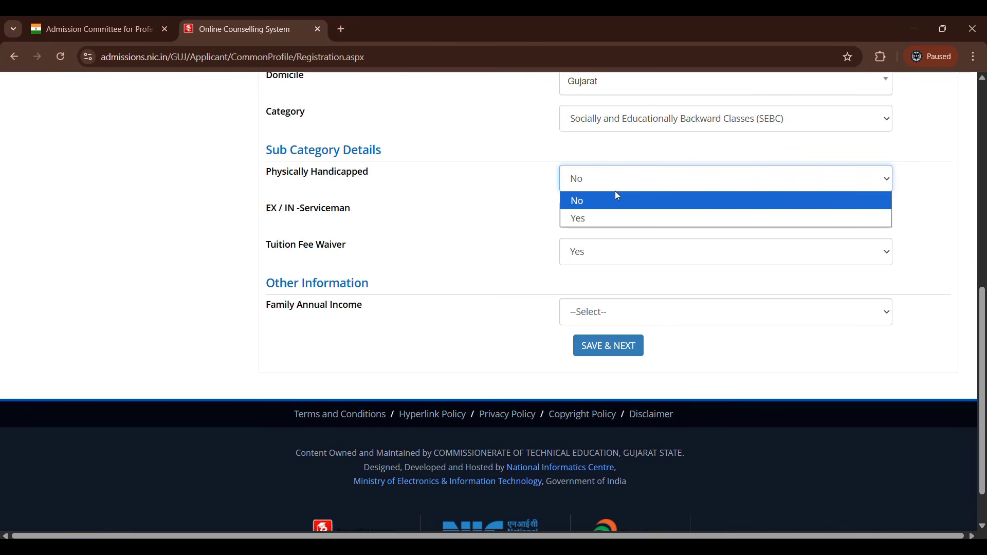
click(614, 194)
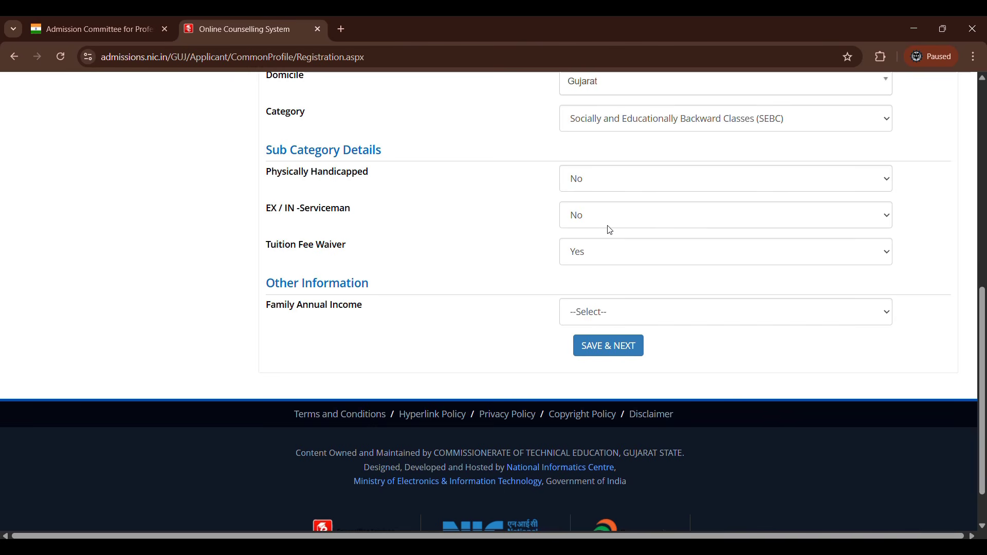
Choose family annual income 0.1 lakh to 2.5 lakh and save the personal details.
click(609, 310)
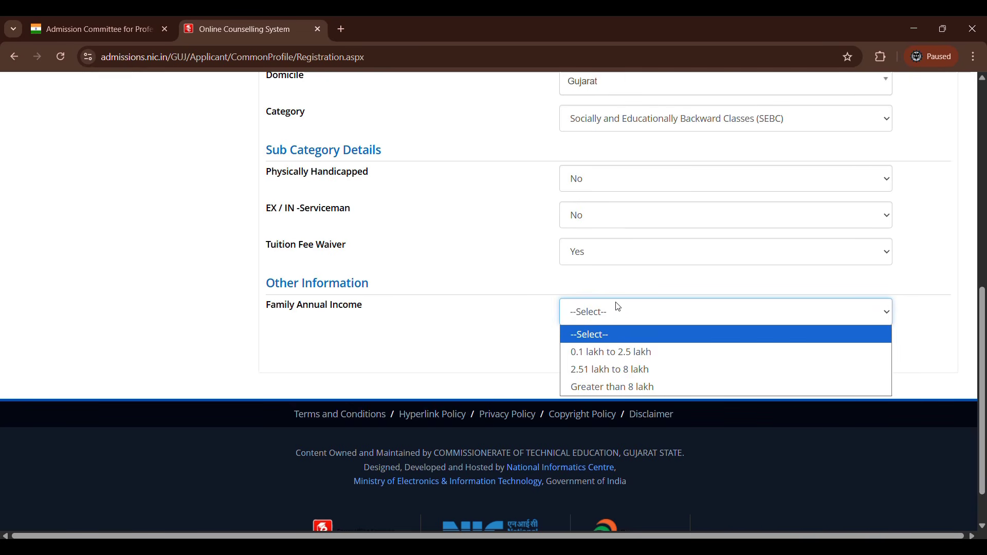
click(486, 161)
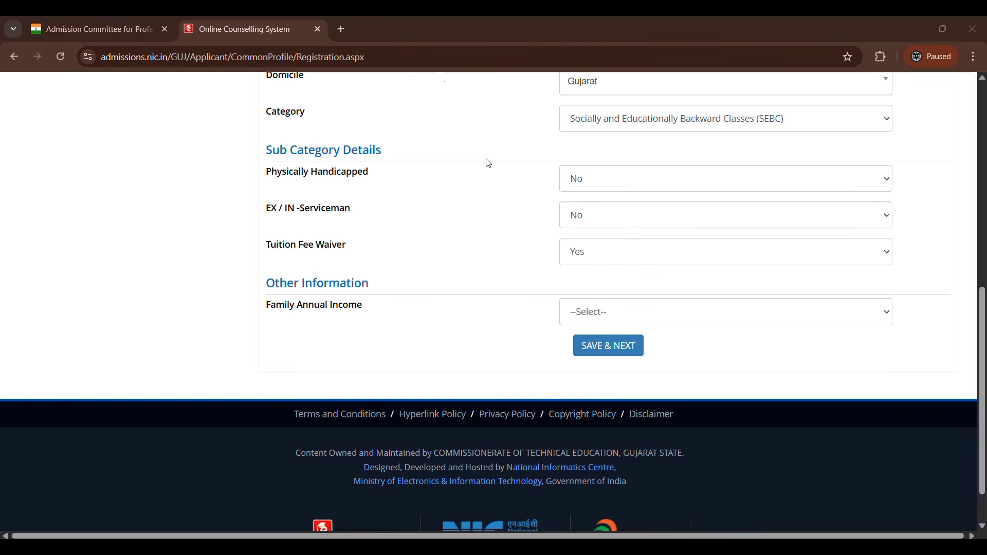
click(588, 312)
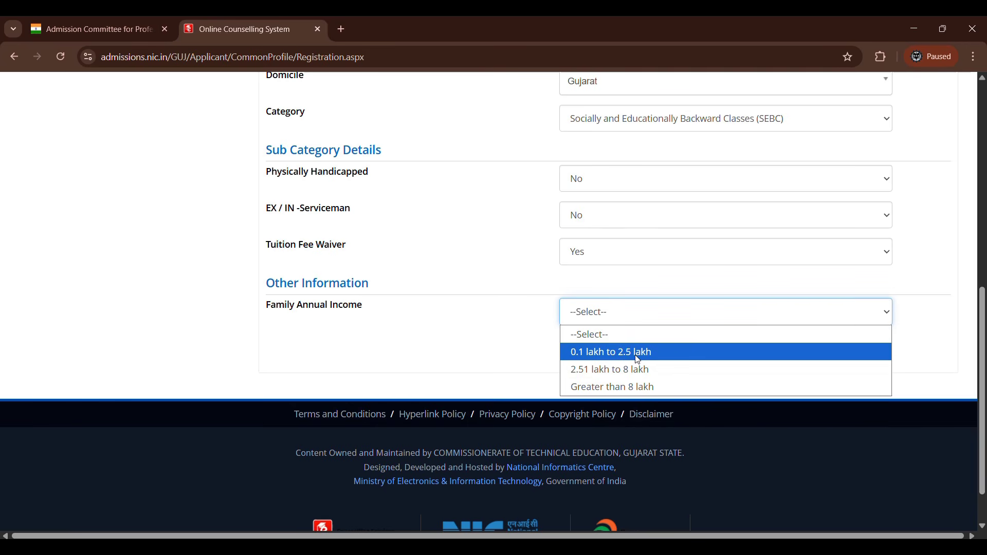
click(637, 354)
click(600, 347)
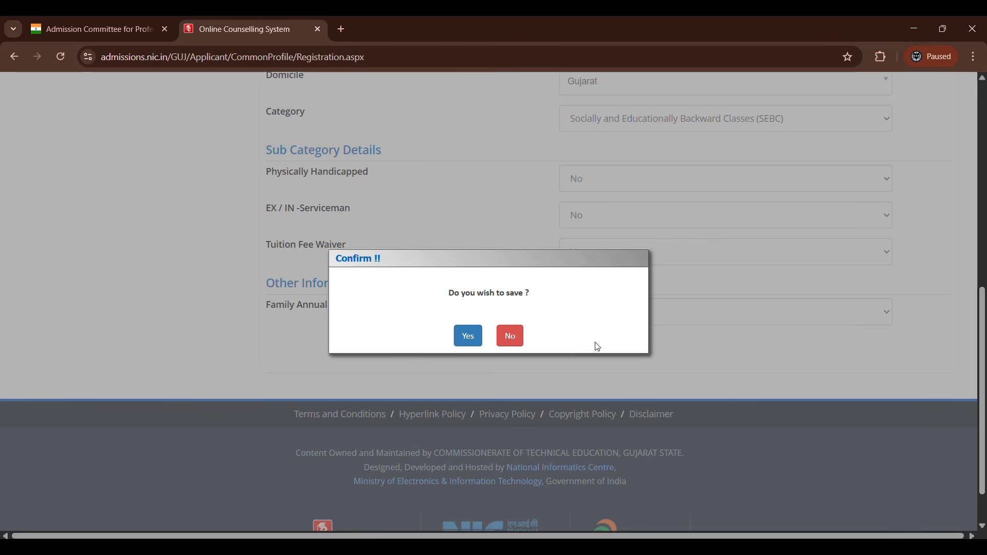
click(469, 339)
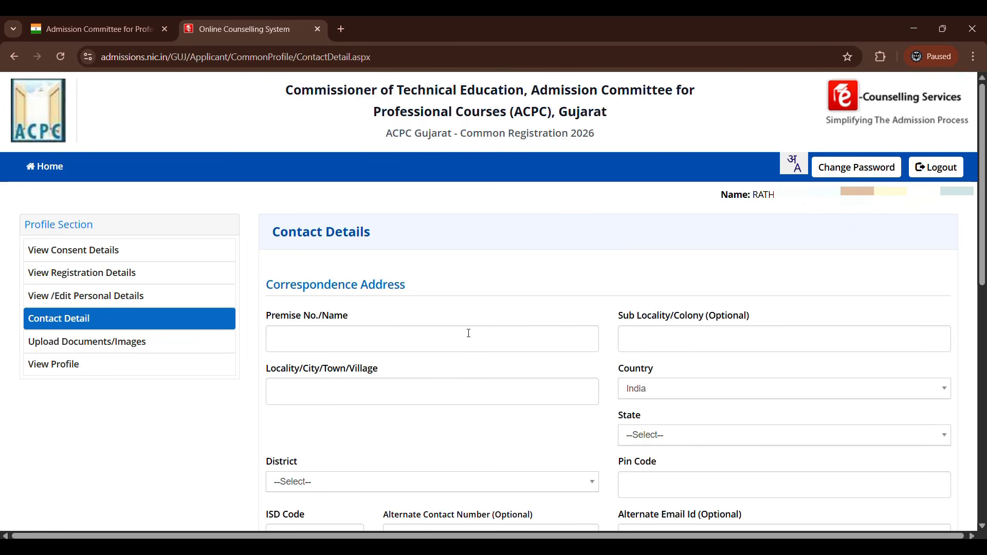
Go through the premise and locality address fields, dismissing autofill suggestions.
scroll(468, 334, down, 2)
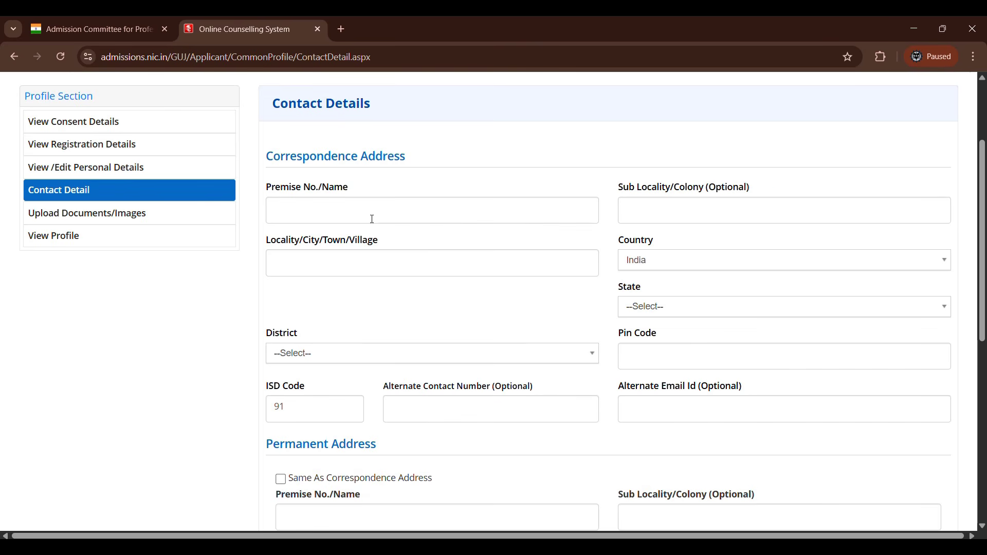
click(383, 207)
click(647, 209)
click(405, 265)
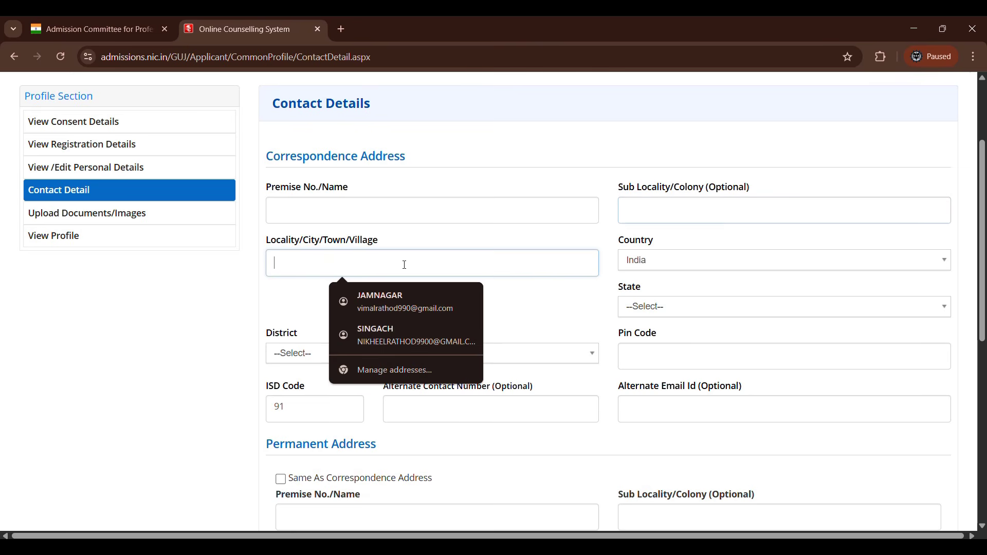
click(640, 259)
Select Gujarat as the correspondence address State.
click(653, 307)
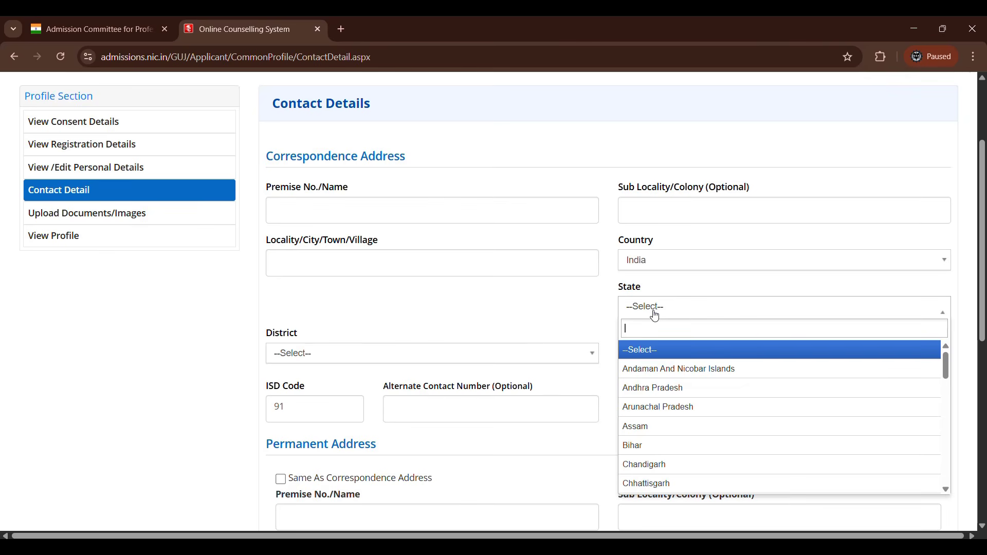
scroll(660, 444, down, 7)
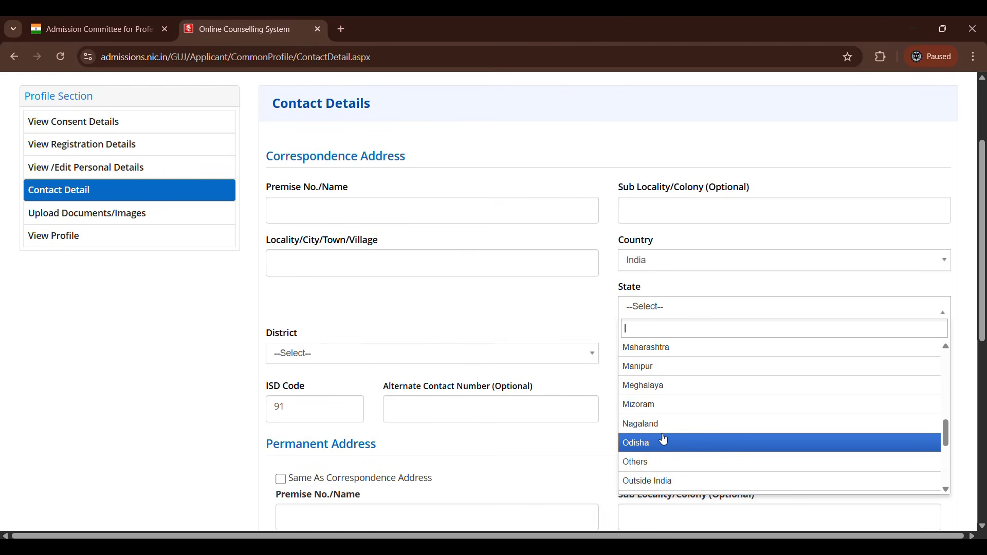
scroll(662, 440, down, 3)
scroll(660, 436, up, 3)
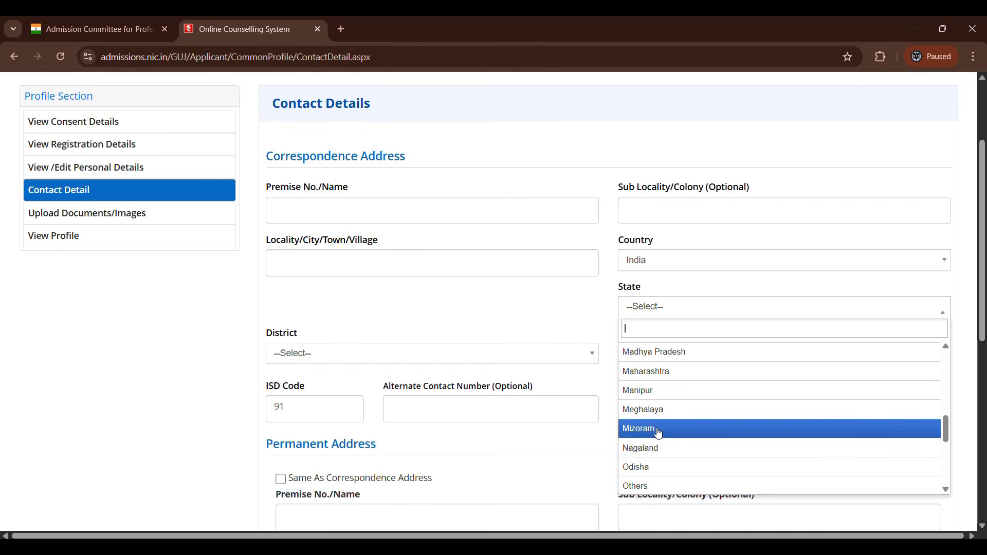
scroll(659, 432, up, 3)
click(655, 409)
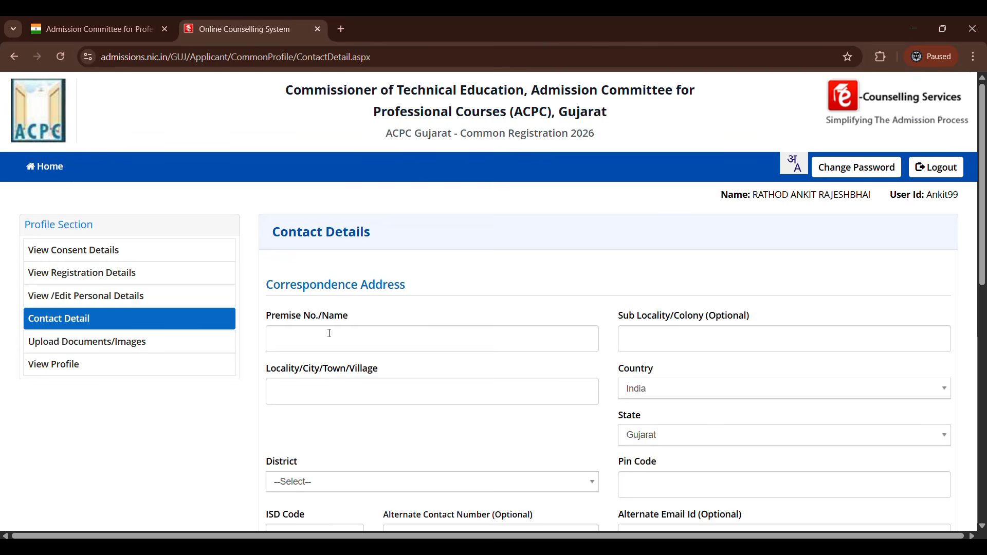
Select Jamnagar as the District.
scroll(460, 356, down, 3)
click(432, 360)
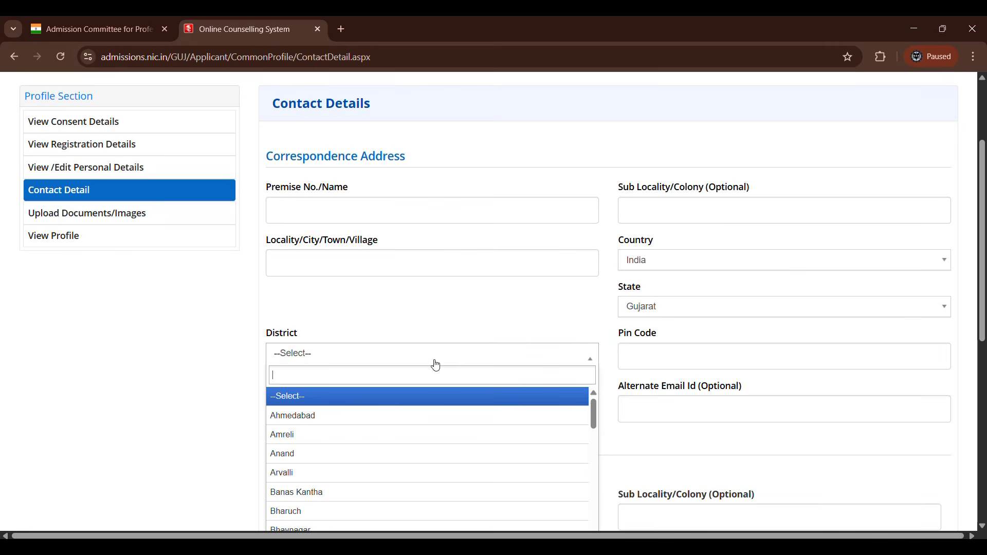
scroll(393, 400, down, 5)
scroll(399, 419, down, 3)
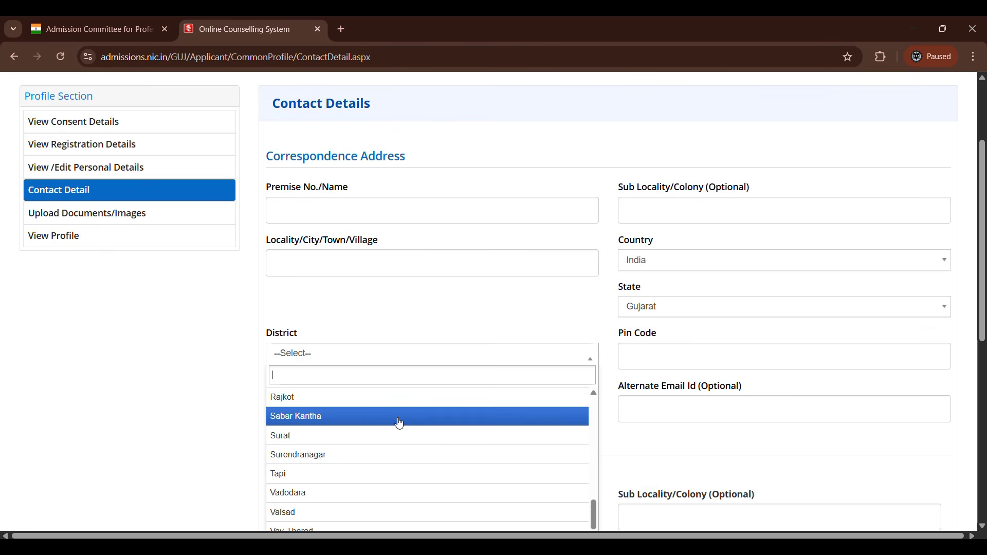
scroll(422, 417, down, 1)
scroll(433, 386, up, 7)
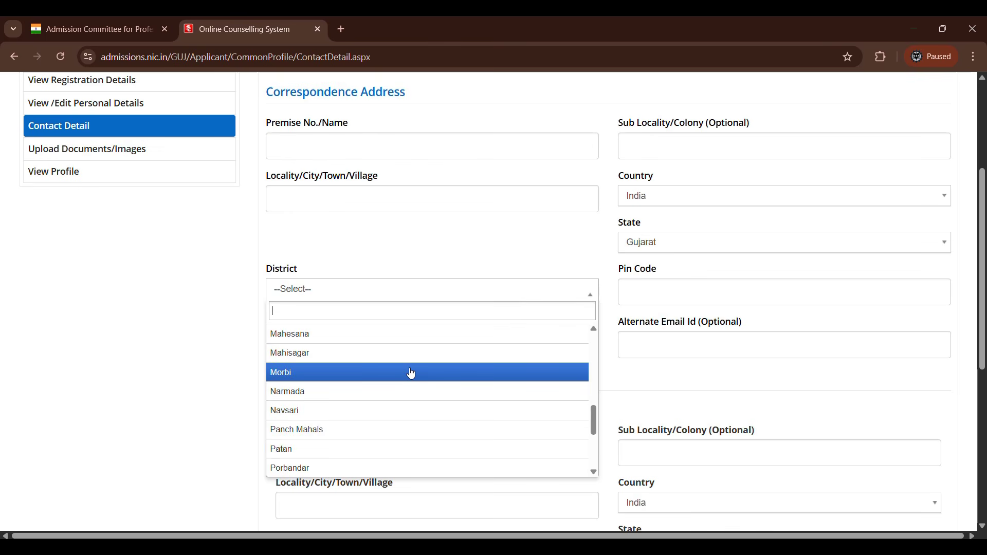
scroll(438, 435, up, 3)
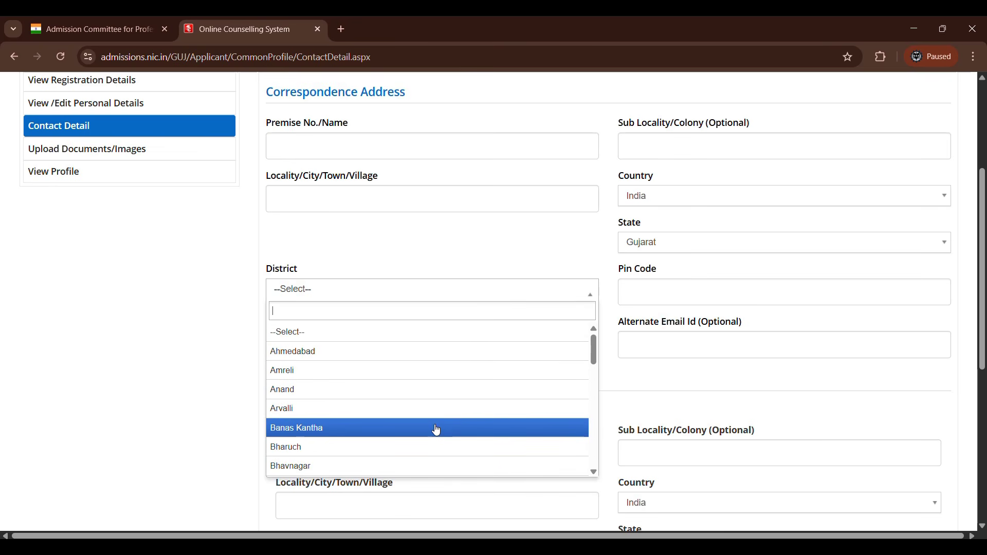
scroll(437, 429, down, 4)
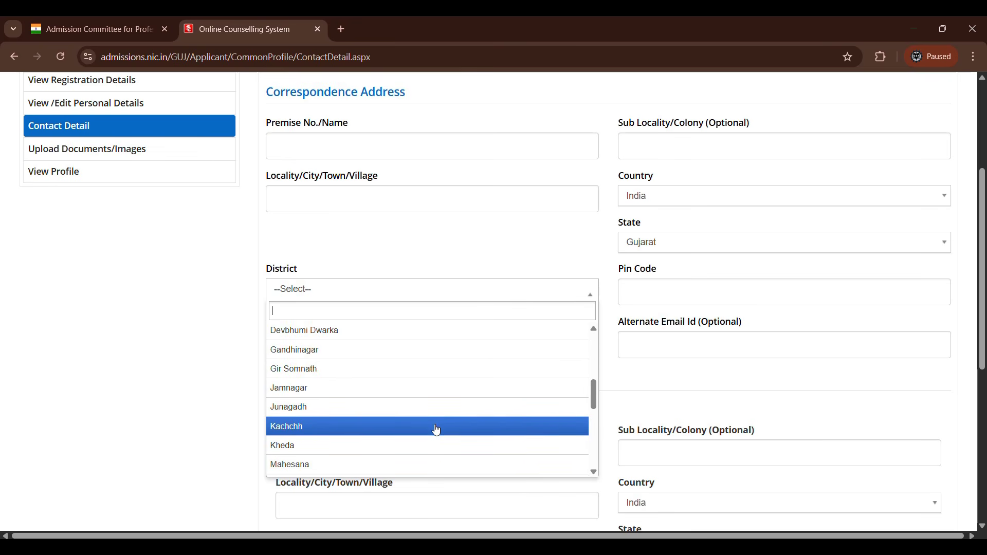
scroll(436, 430, down, 4)
scroll(437, 430, down, 2)
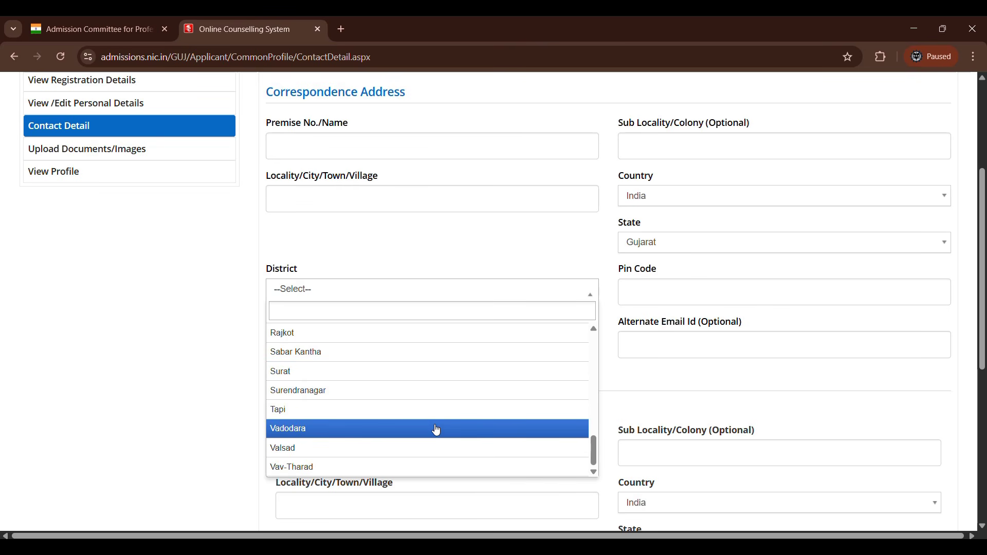
scroll(436, 430, up, 5)
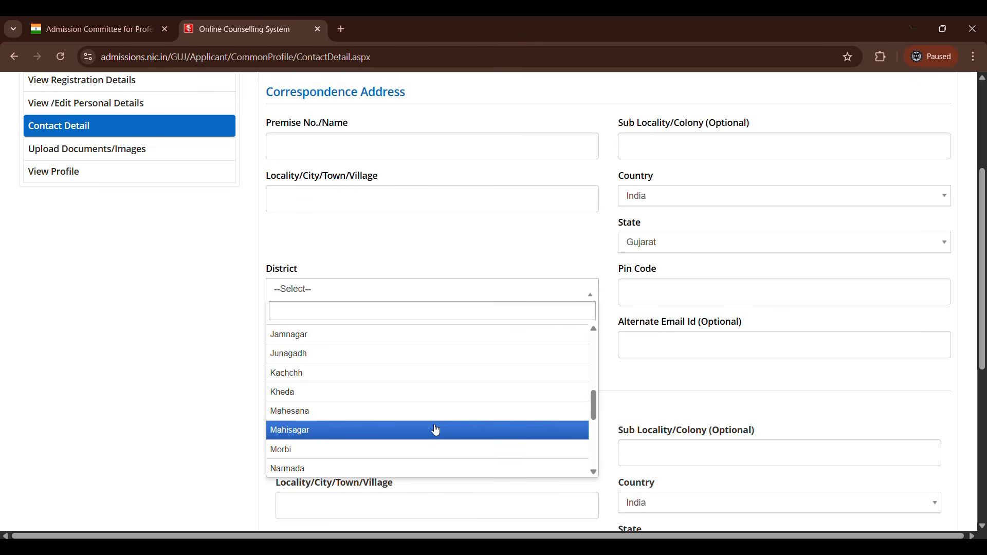
click(413, 337)
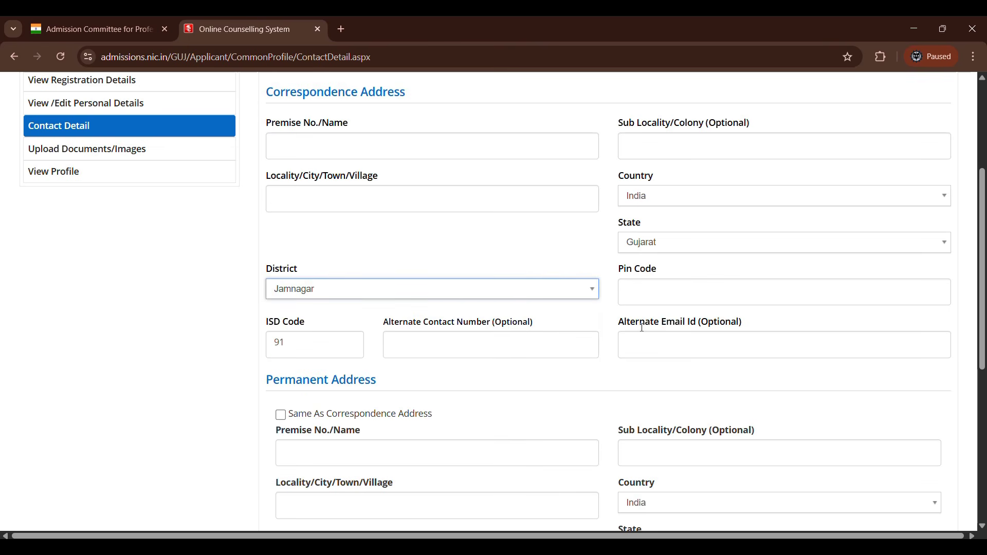
Enter Pin Code 361010 and pass through the alternate email and contact number fields.
click(657, 290)
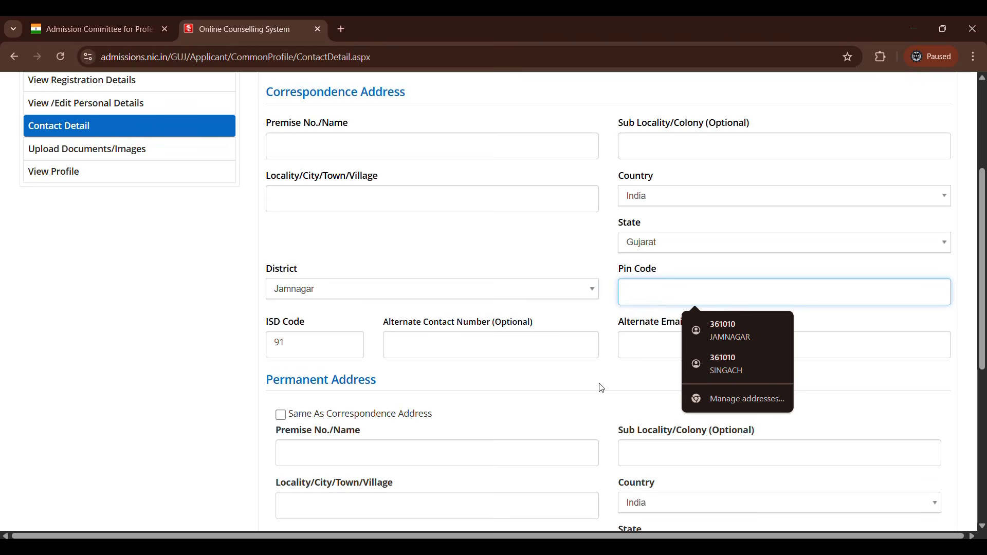
click(602, 388)
click(641, 293)
text(361010)
click(667, 341)
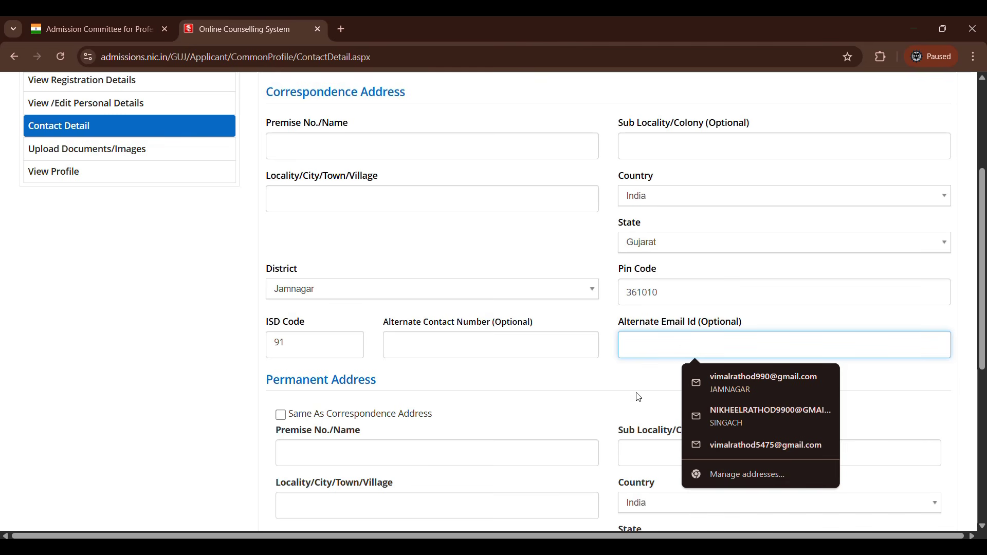
click(487, 345)
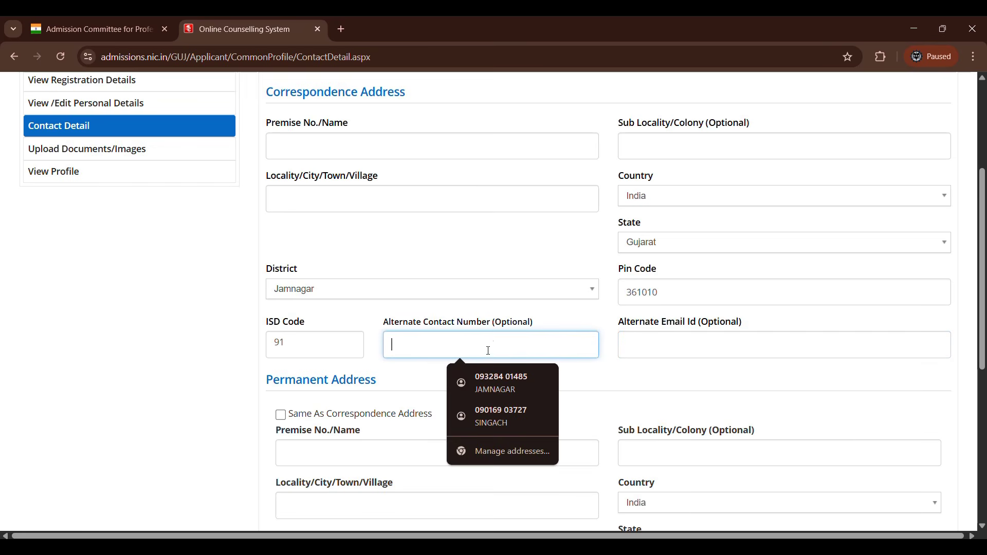
click(535, 254)
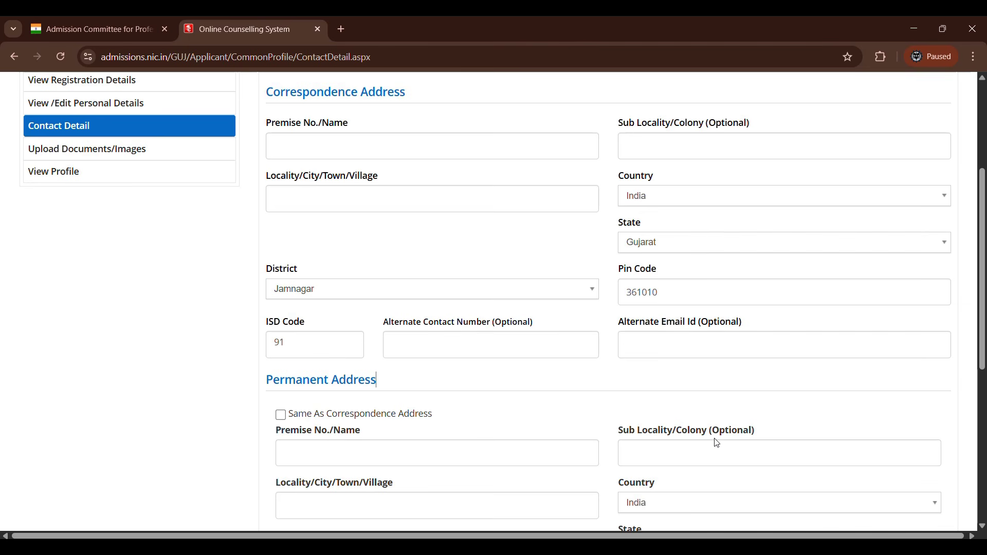
scroll(381, 346, down, 1)
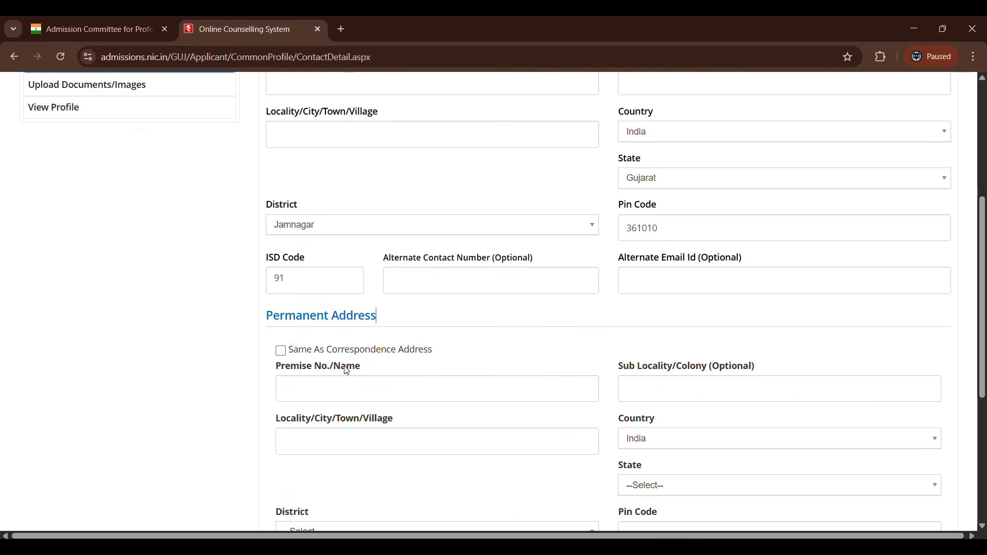
scroll(346, 368, up, 1)
scroll(461, 409, down, 3)
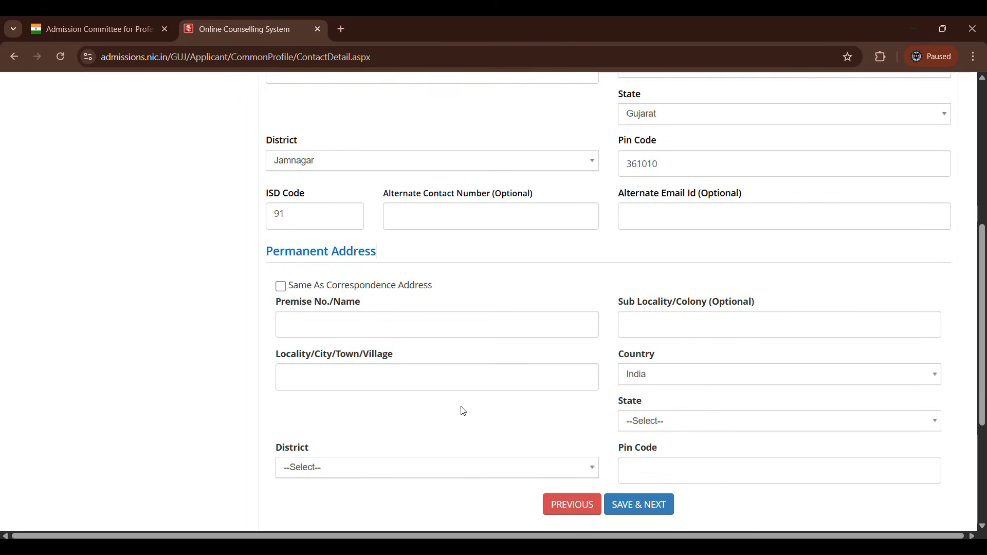
scroll(480, 410, up, 4)
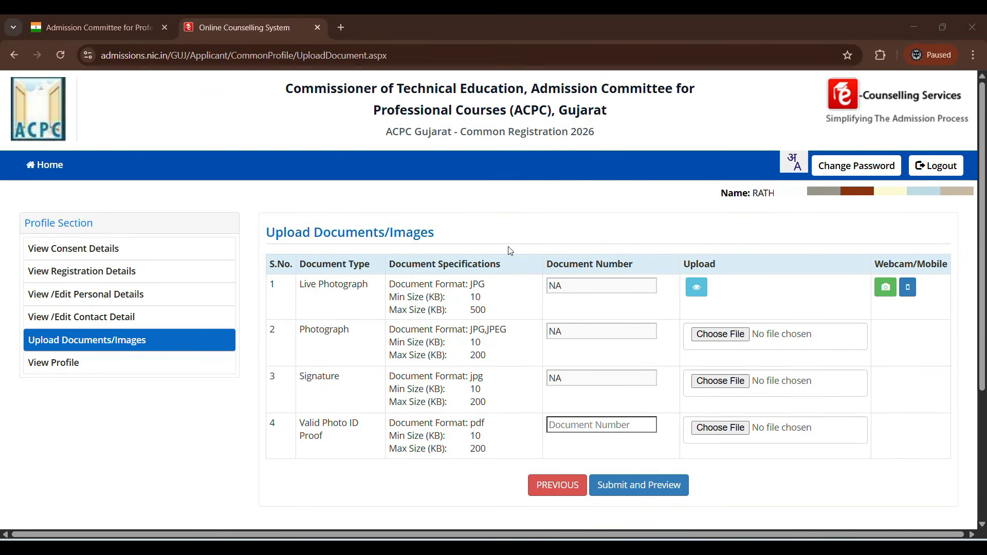
Capture a live photograph from the webcam, crop and attach it, then preview it.
click(908, 289)
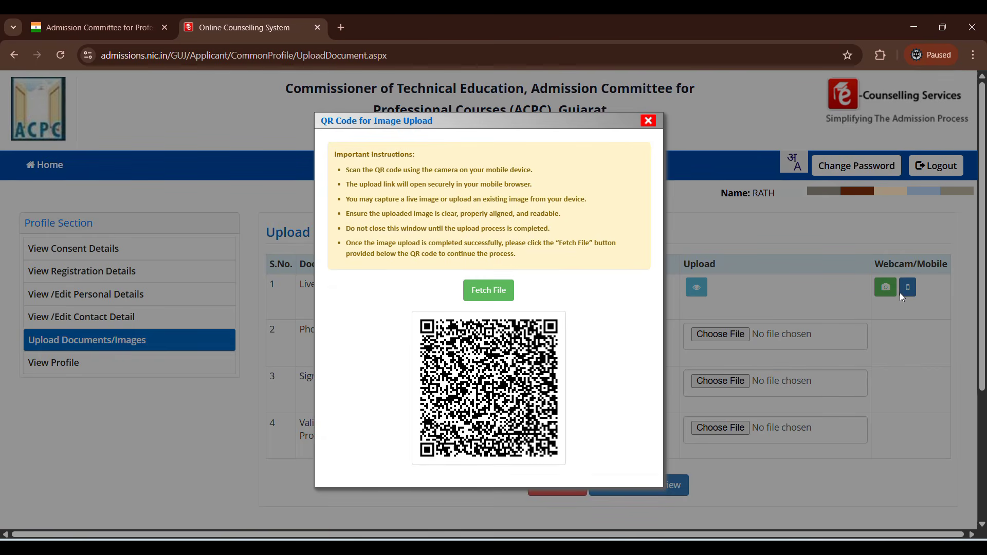
click(648, 121)
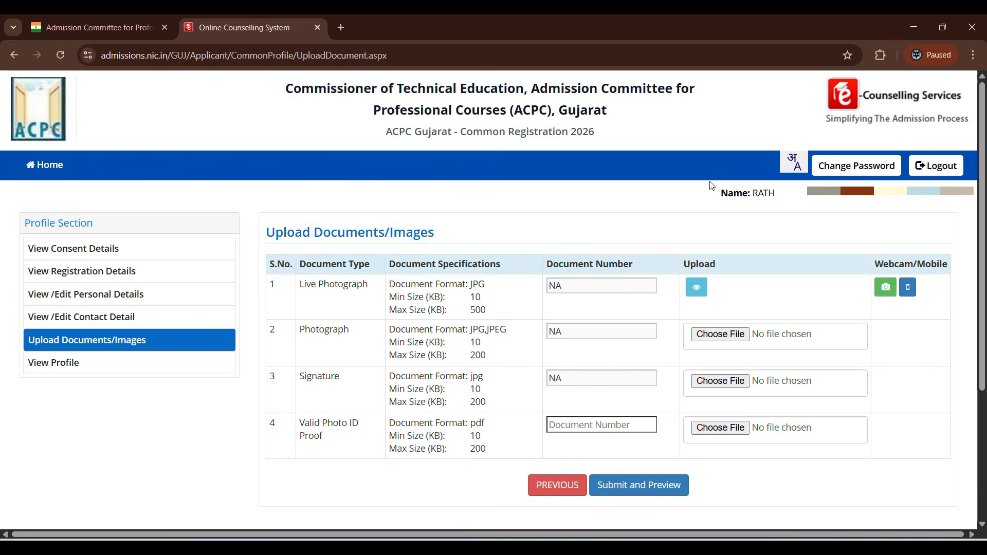
click(885, 290)
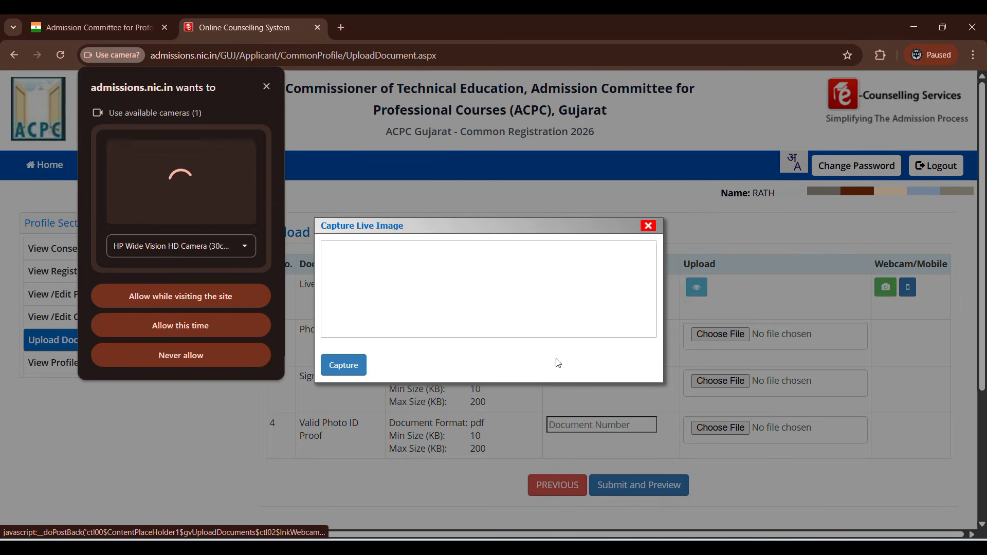
click(150, 295)
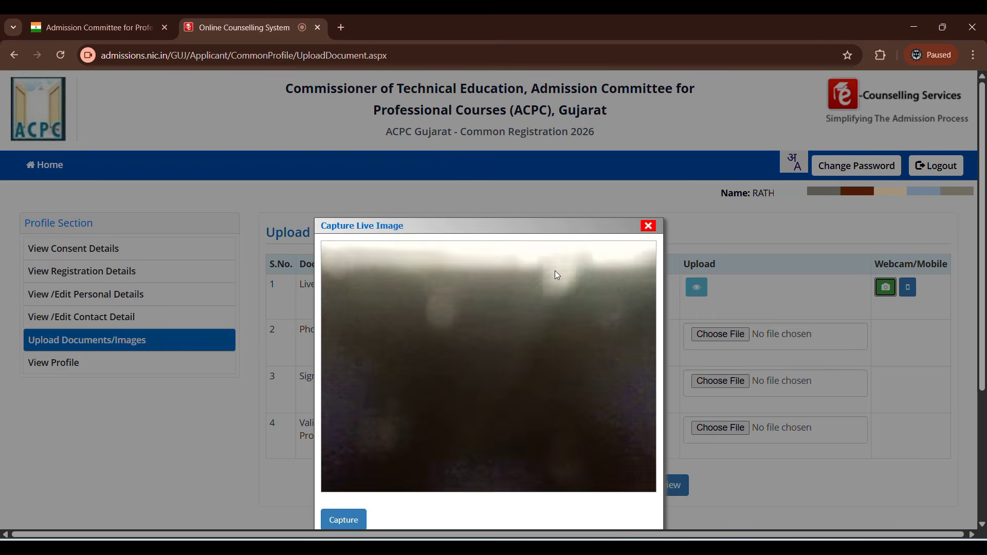
click(331, 518)
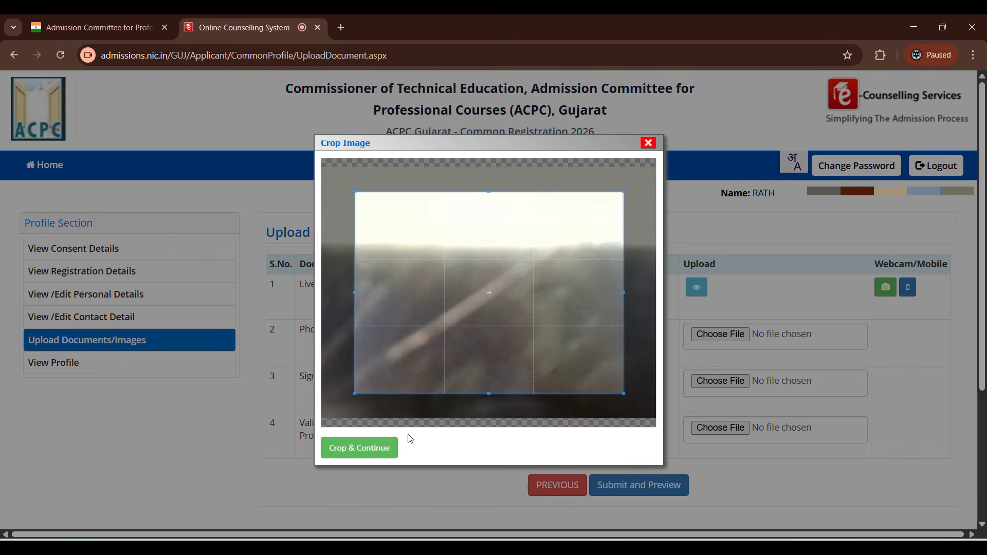
click(368, 448)
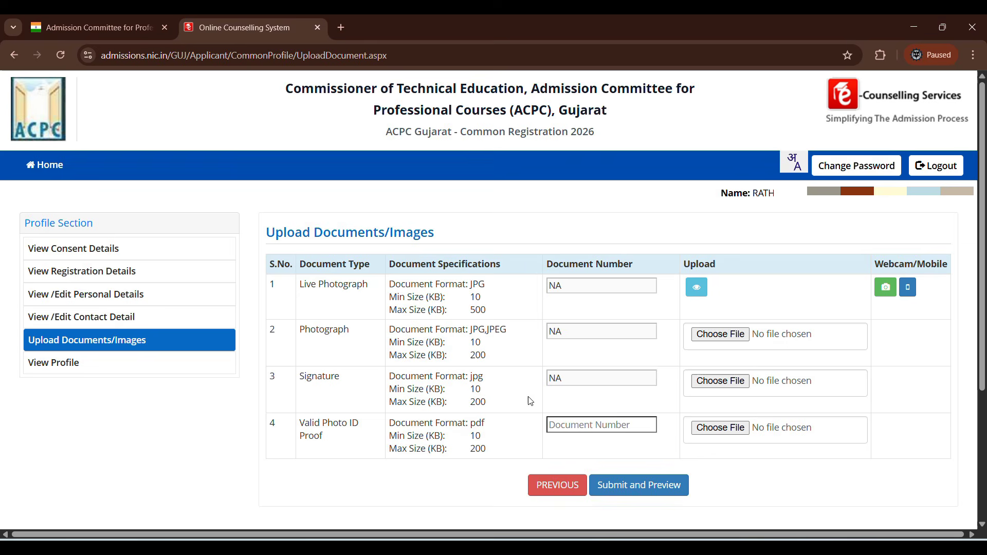
click(697, 288)
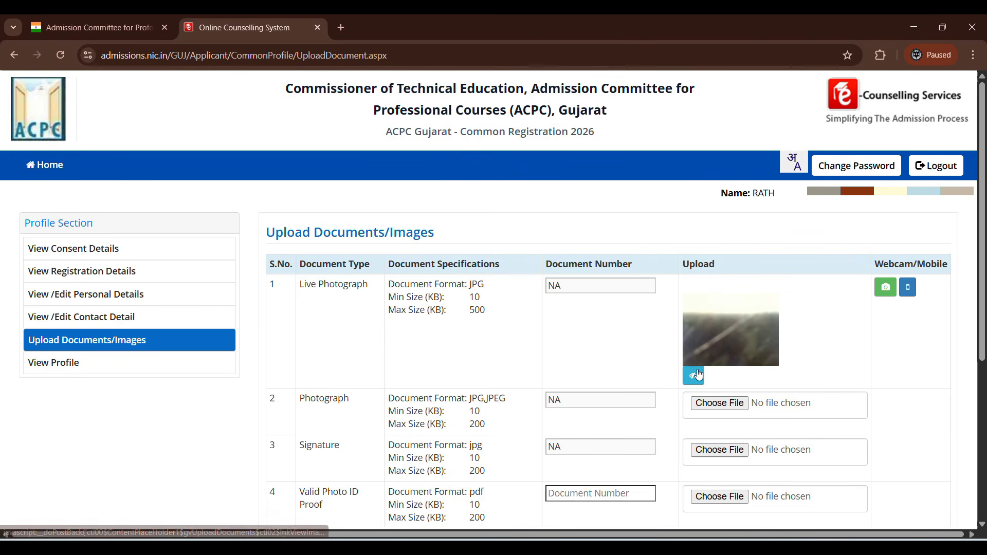
click(698, 375)
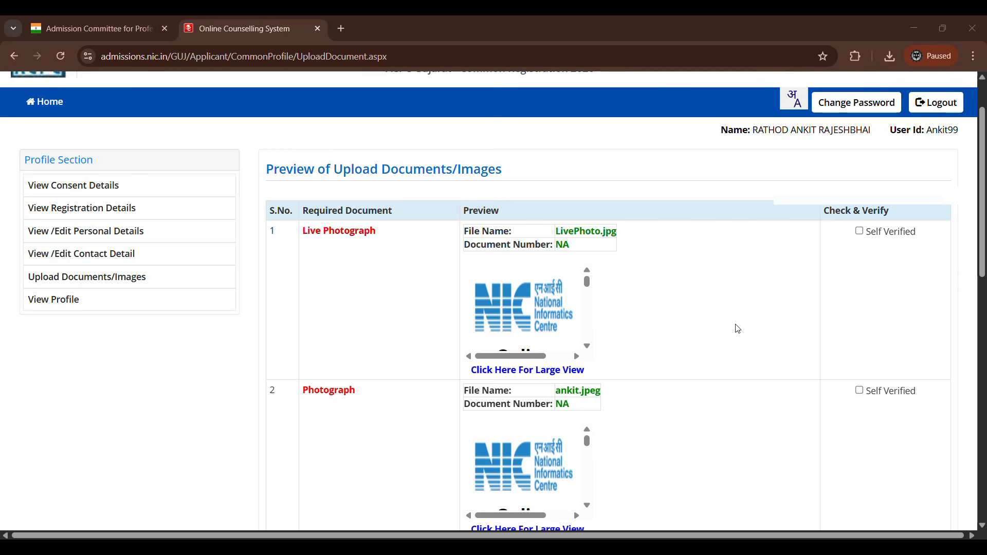
Mark Live Photograph, Photograph and Valid Photo ID Proof as self verified and save the documents.
scroll(738, 329, down, 8)
scroll(736, 326, up, 10)
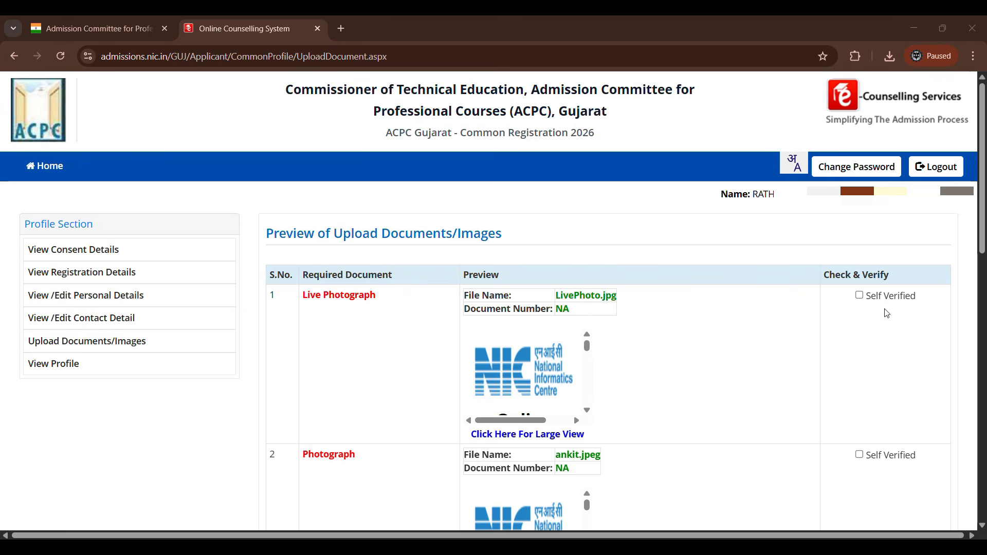
click(859, 295)
scroll(858, 340, down, 2)
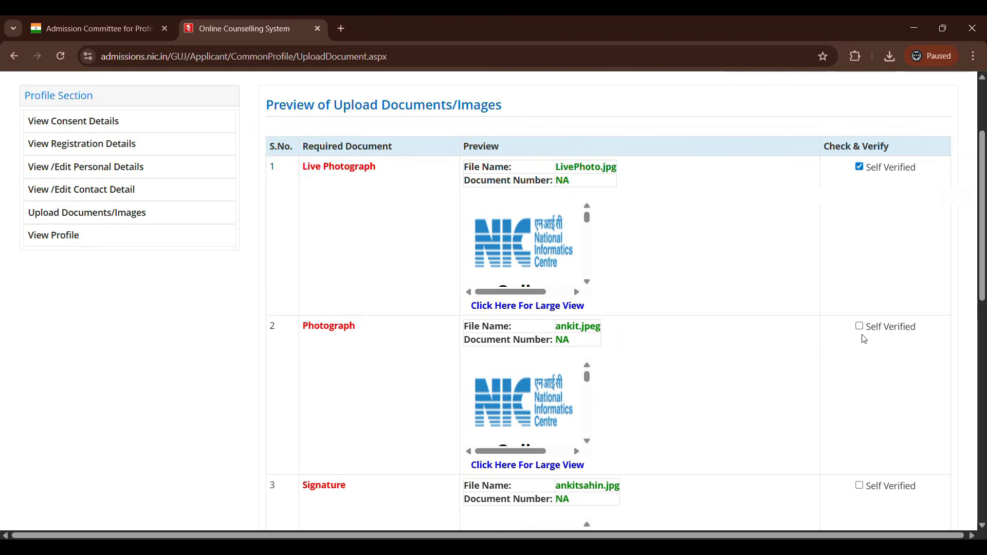
click(859, 324)
scroll(861, 334, down, 3)
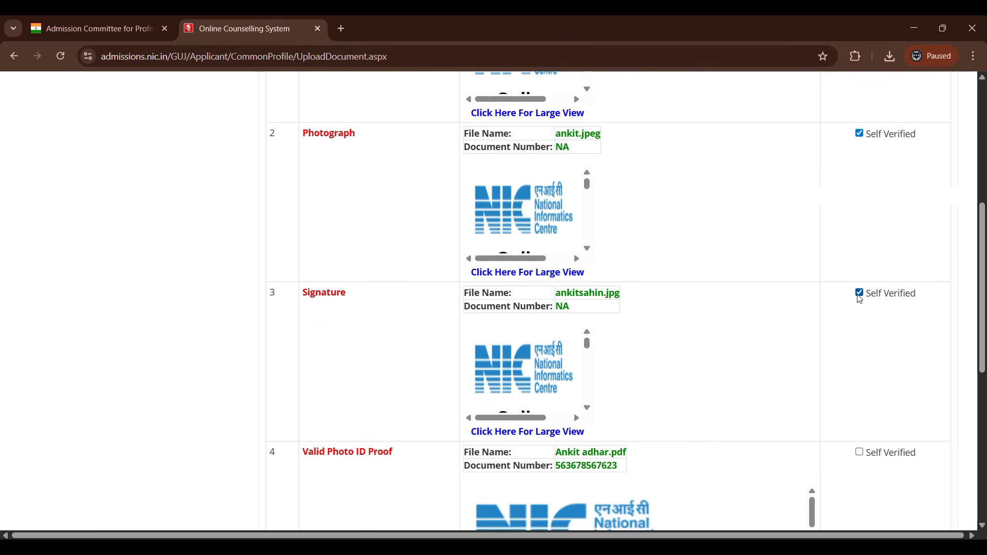
scroll(862, 343, down, 1)
click(859, 387)
scroll(866, 390, down, 2)
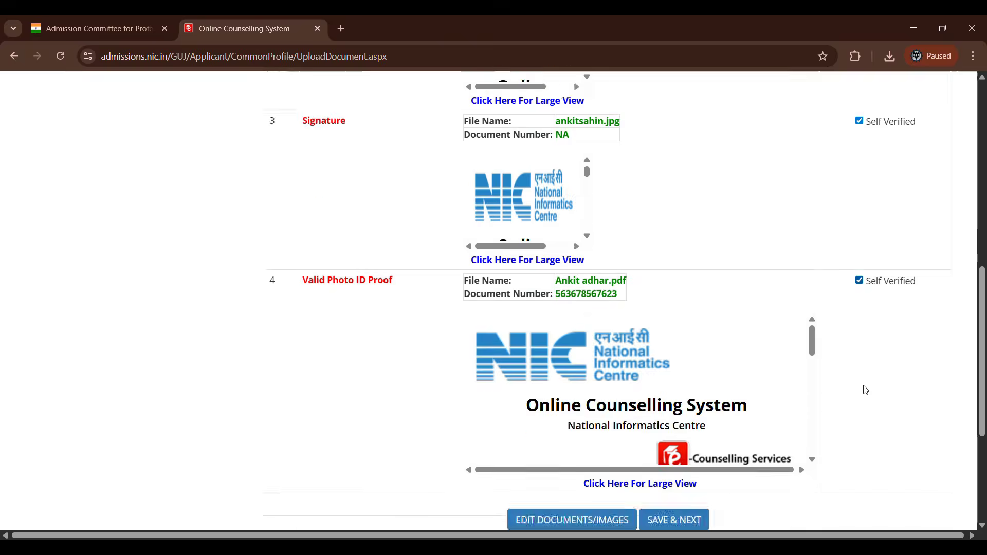
scroll(751, 414, down, 3)
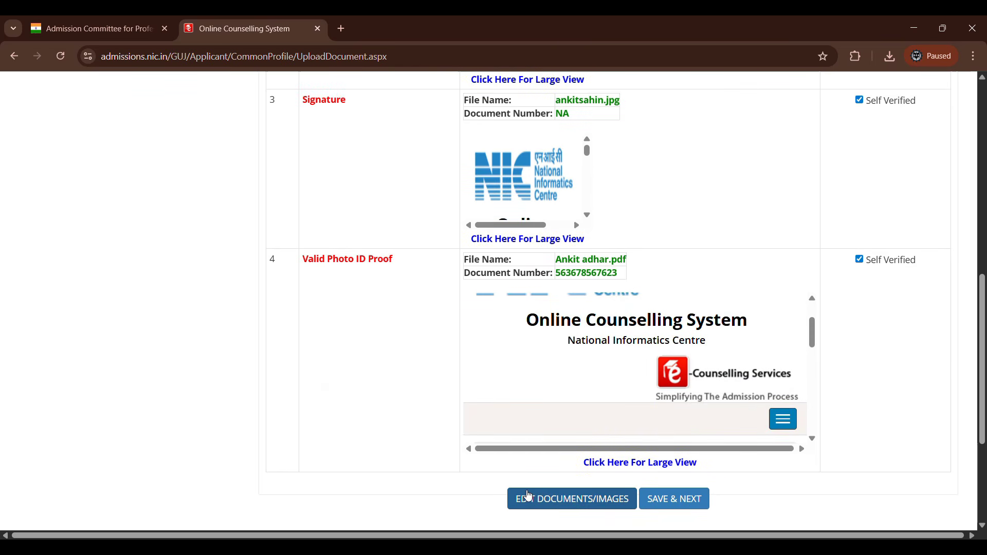
click(673, 505)
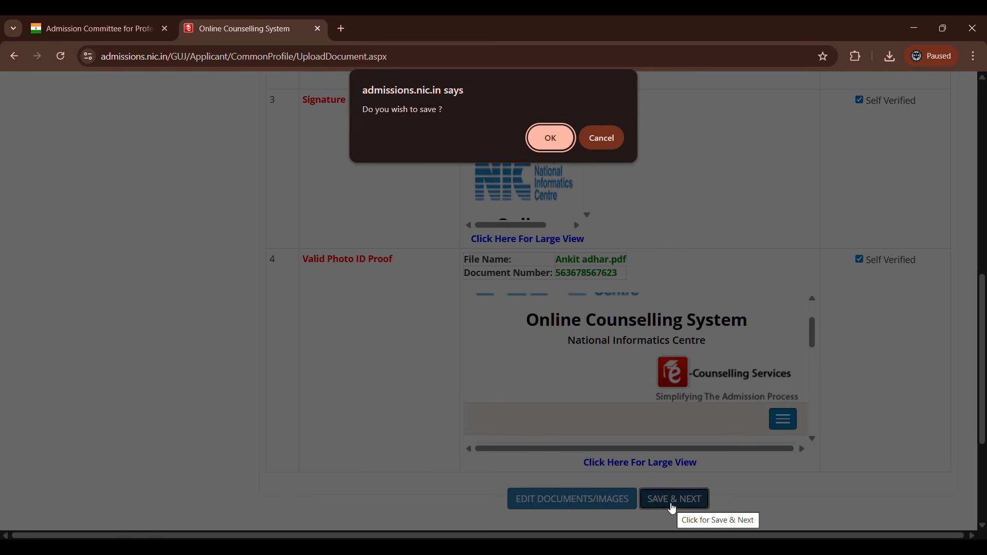
click(546, 143)
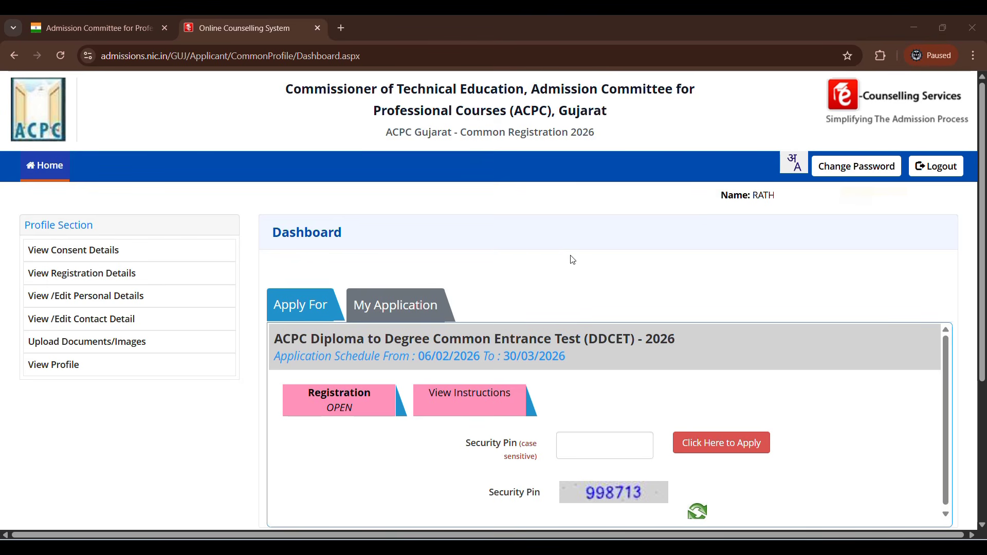
Enter the security pin and confirm applying for DDCET 2026.
click(621, 438)
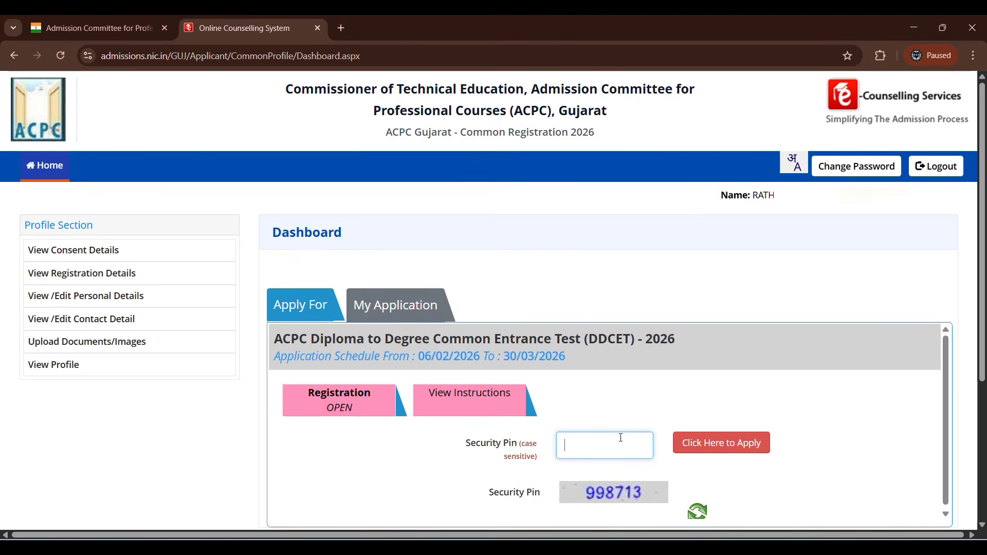
click(709, 446)
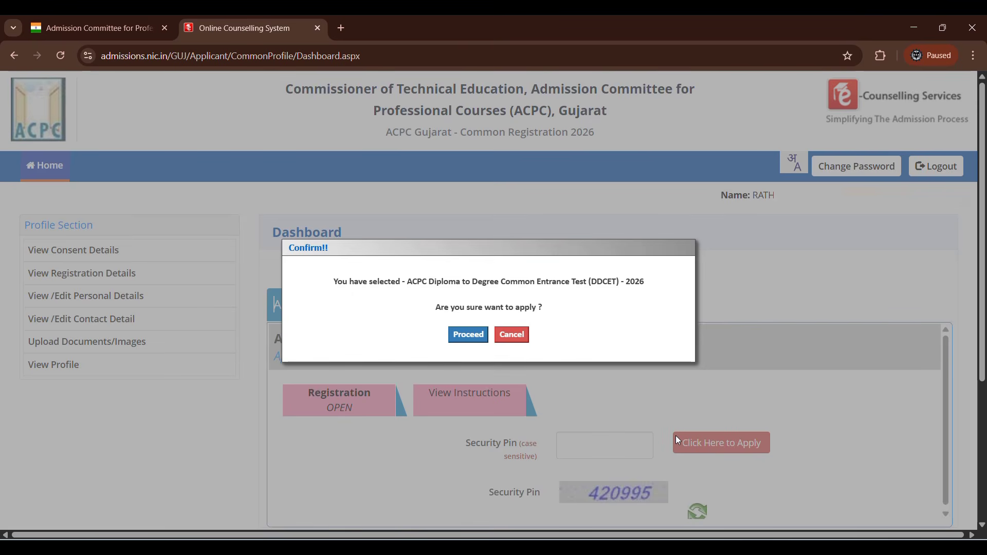
click(459, 338)
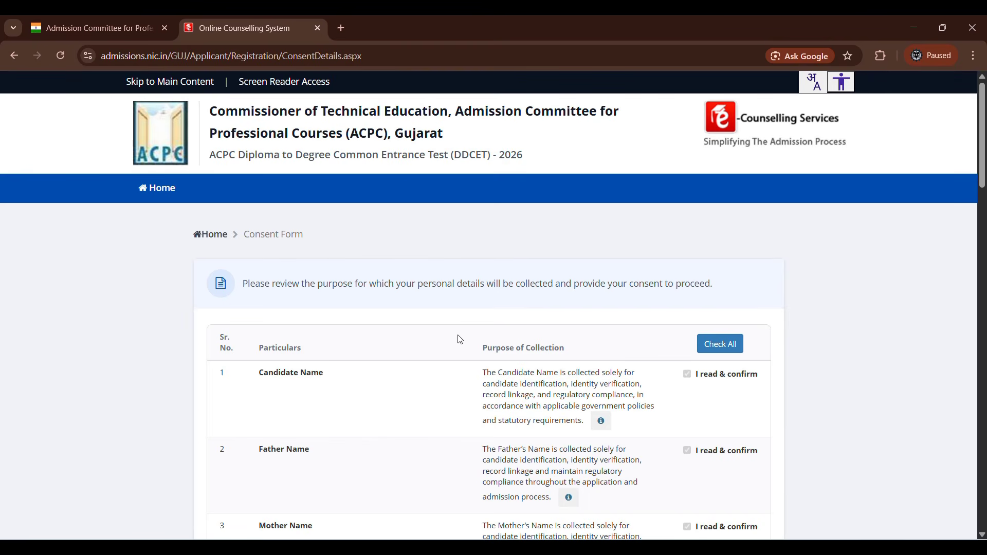
Tick all consent confirmations with Check All, agree to the declaration and confirm.
click(724, 347)
scroll(694, 364, down, 15)
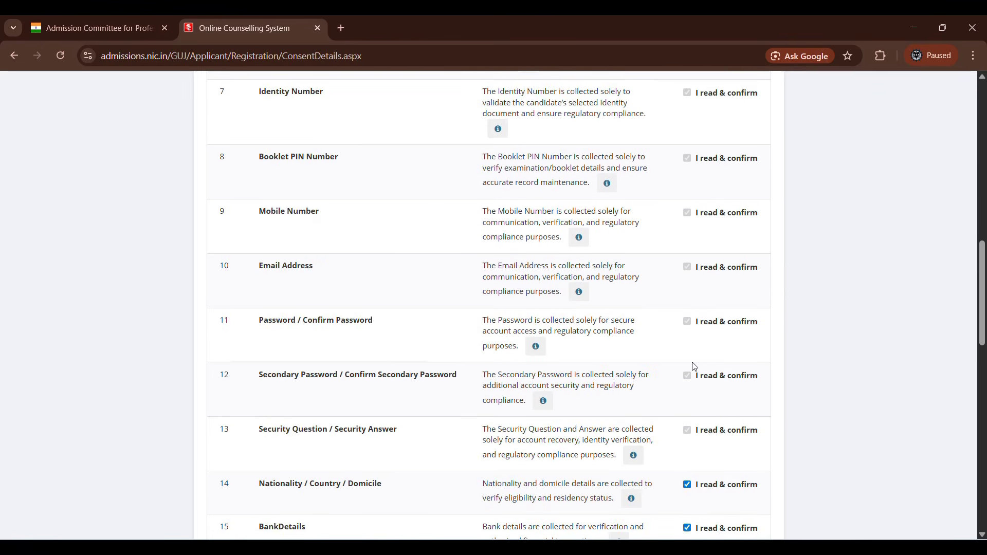
scroll(694, 363, down, 13)
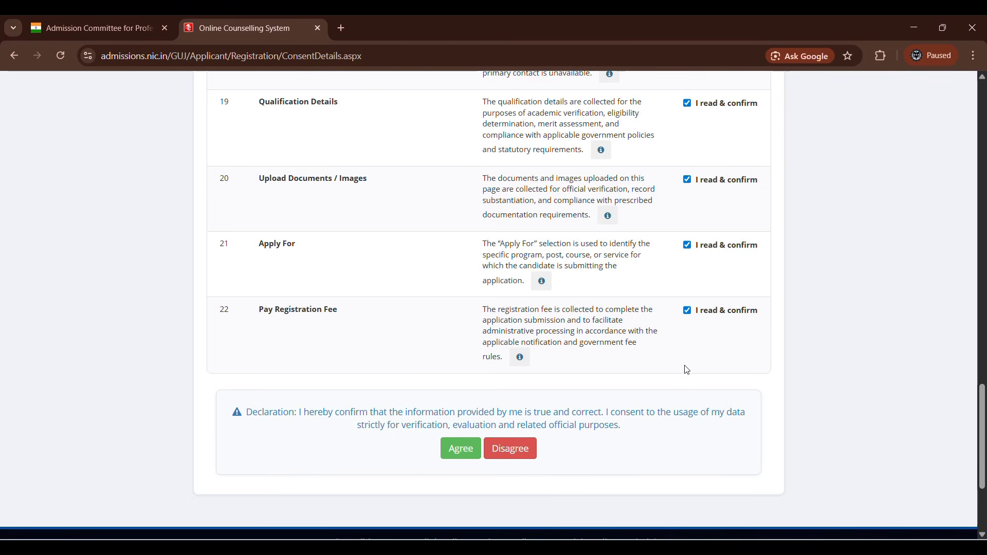
click(461, 450)
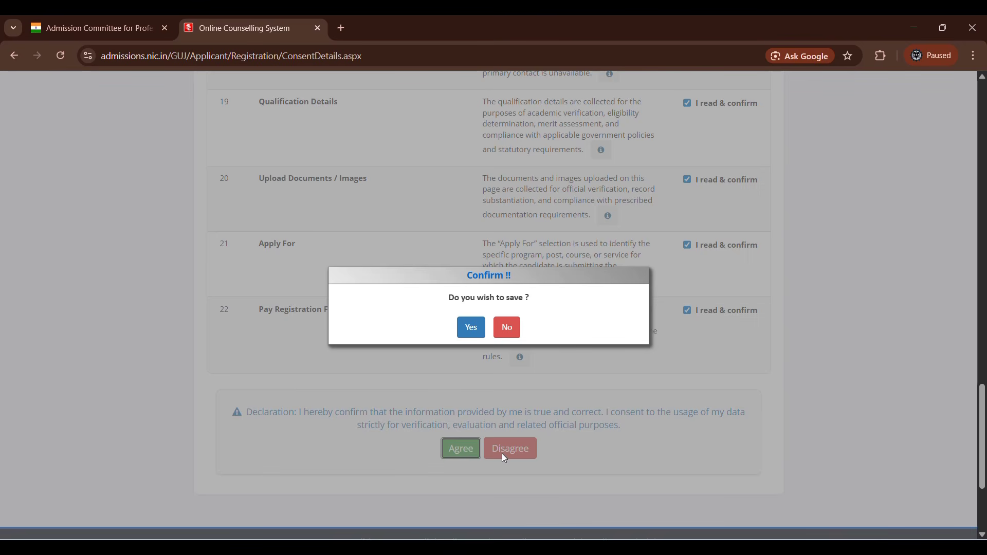
click(471, 329)
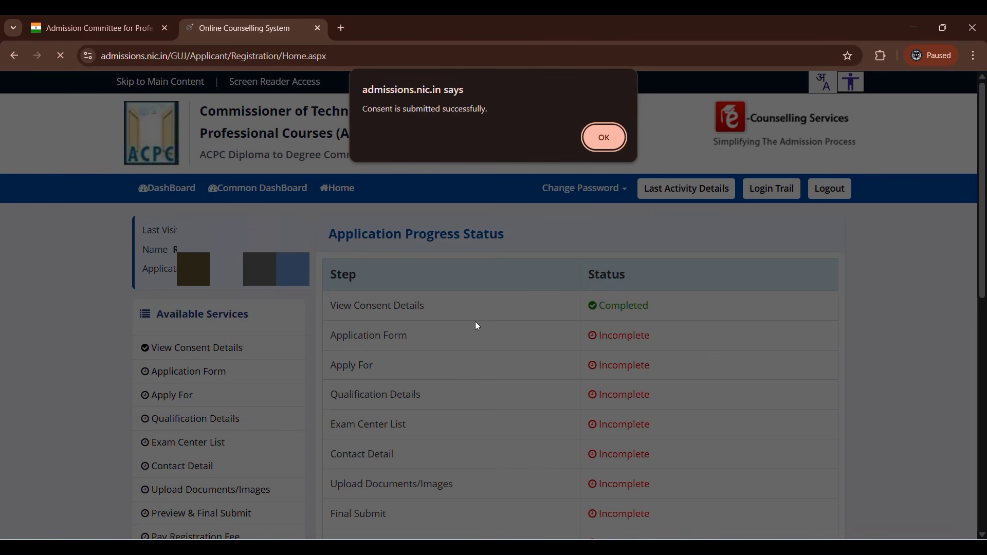
Dismiss the consent success alert and open the DDCET Application Form.
click(605, 137)
scroll(576, 282, down, 1)
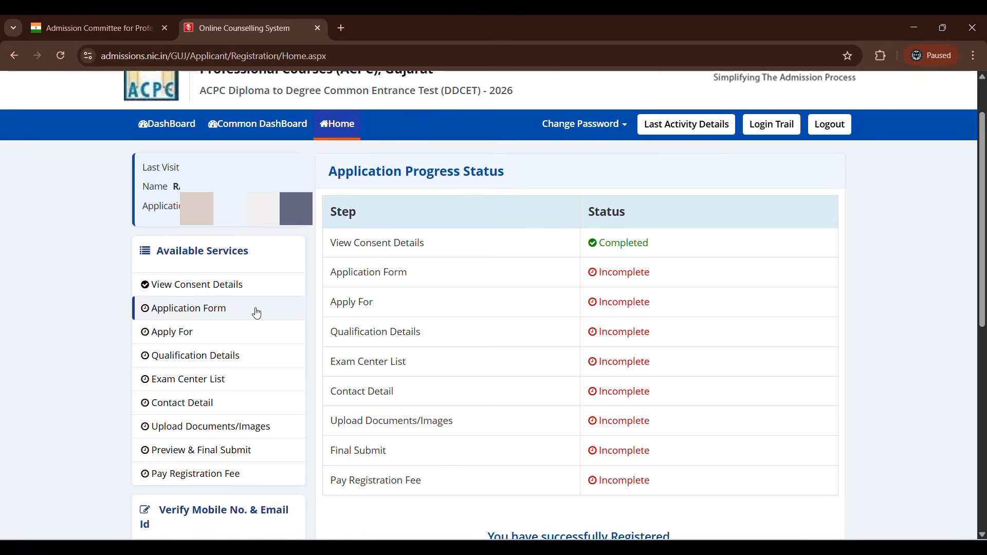
scroll(260, 364, down, 1)
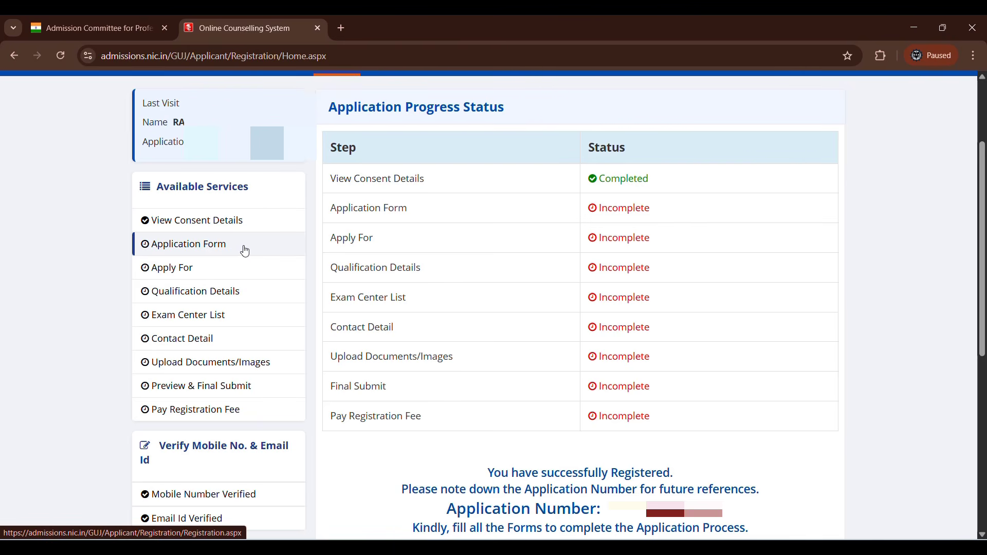
scroll(683, 410, down, 5)
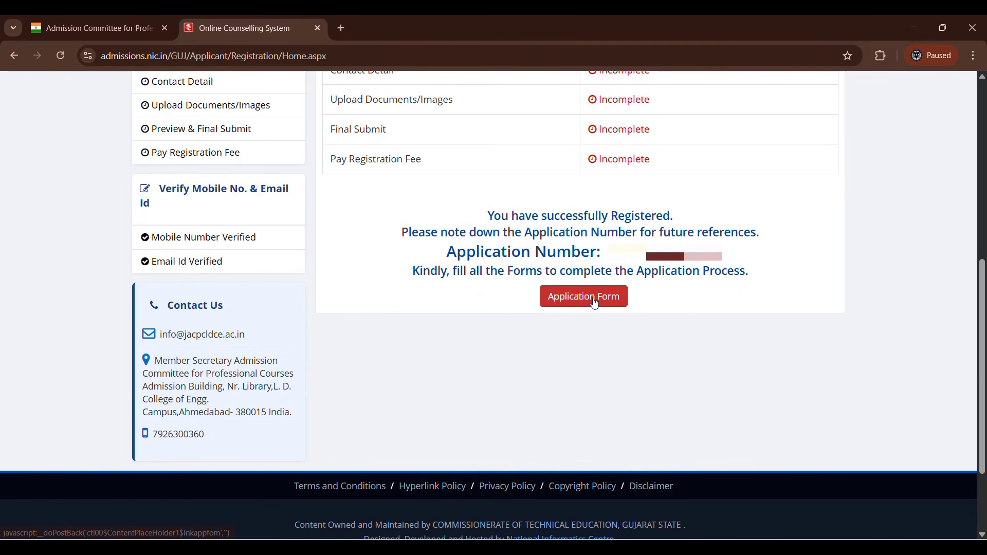
click(595, 304)
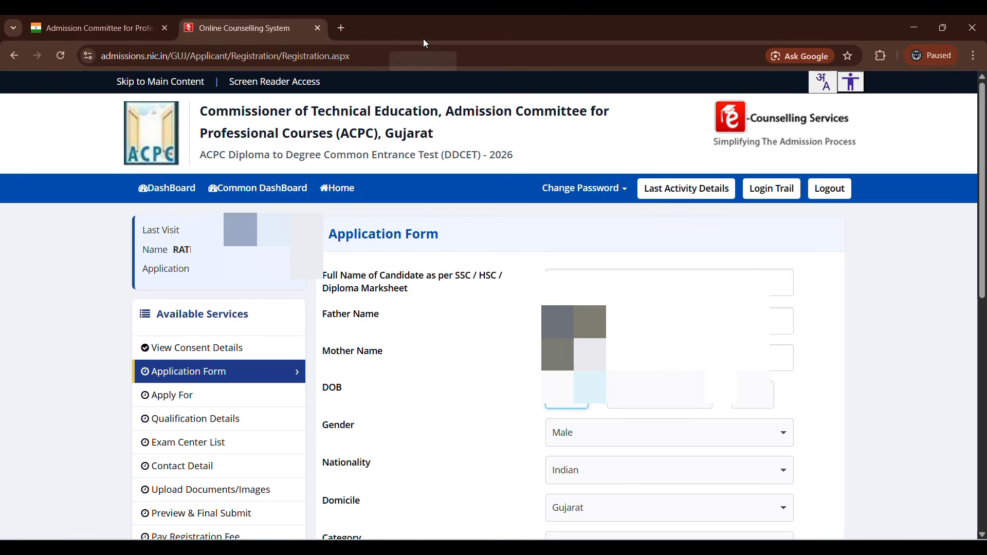
Answer No for Physically Handicapped and Ex/IN-Serviceman, Yes for Tuition Fee Waiver, and save the form.
scroll(615, 190, down, 7)
click(618, 233)
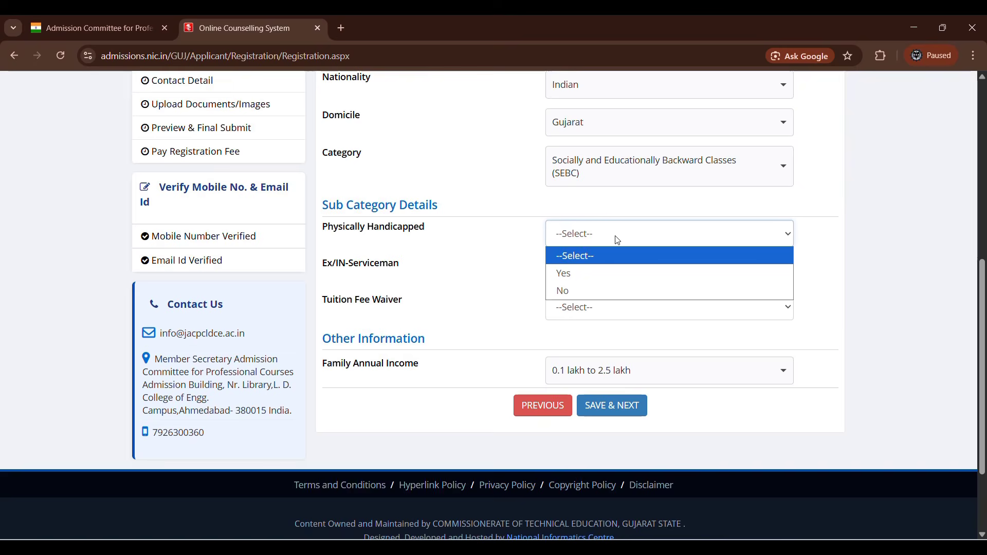
click(609, 294)
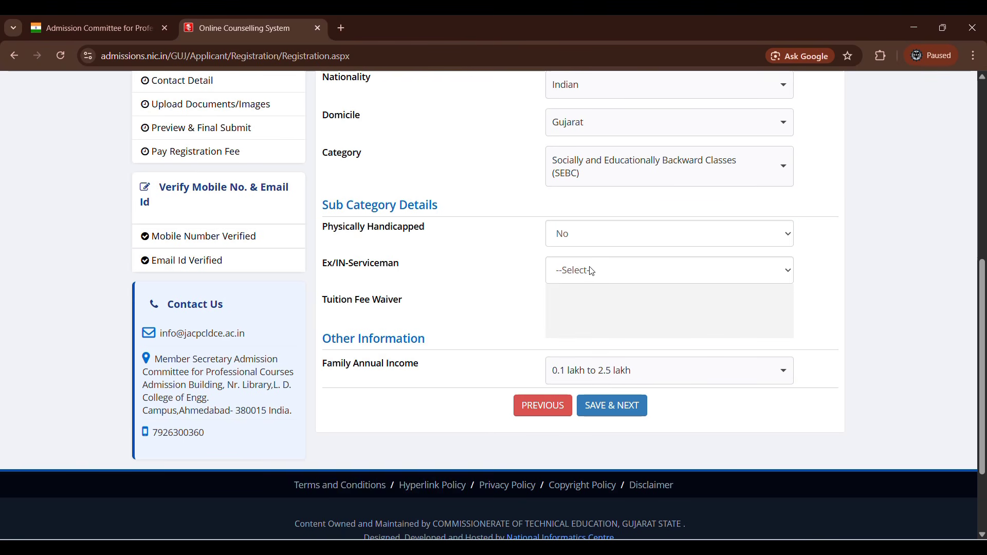
click(591, 271)
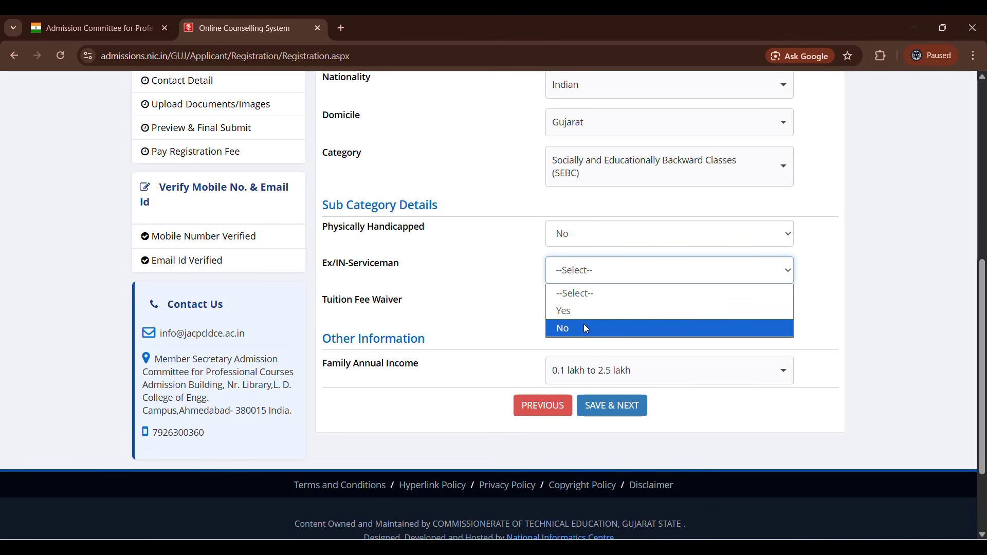
click(586, 328)
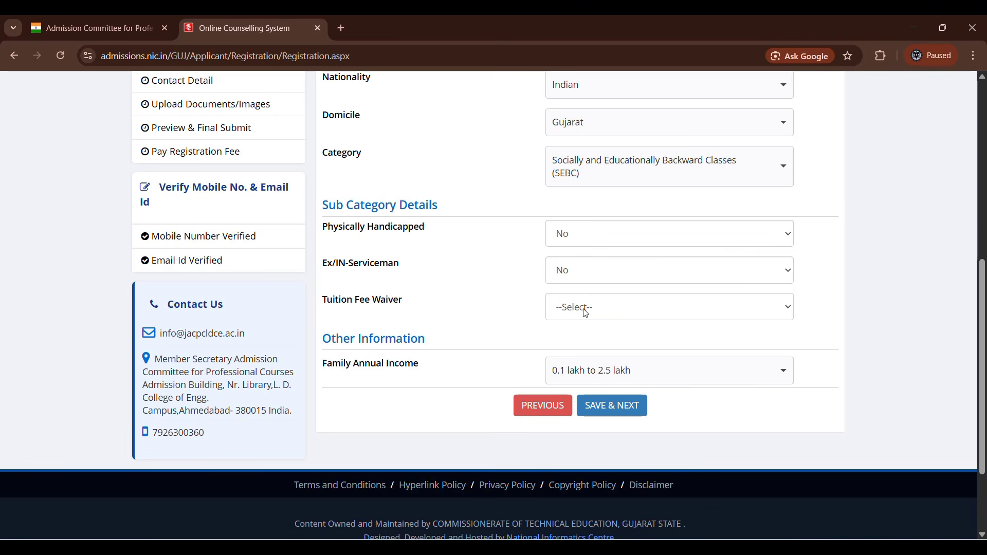
click(585, 313)
click(576, 359)
click(634, 410)
click(473, 343)
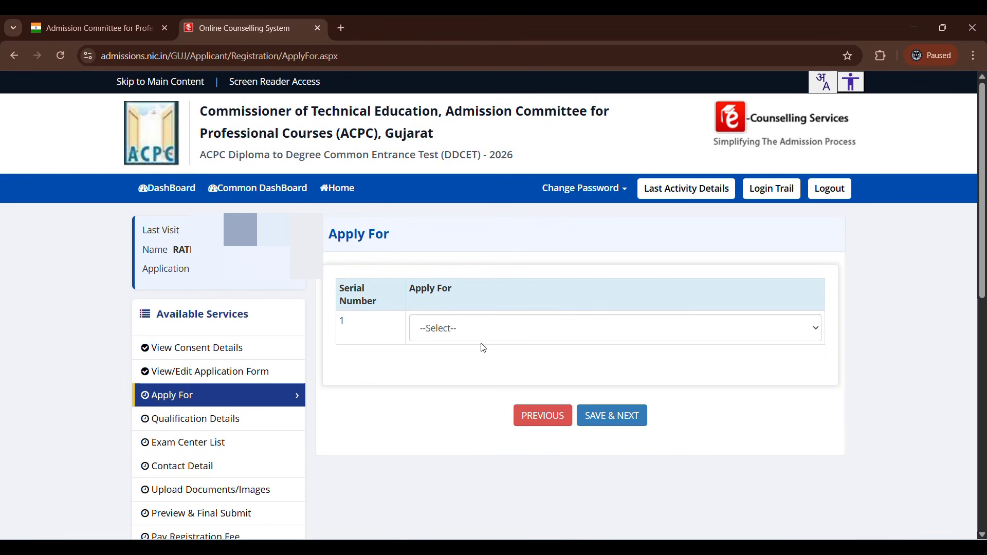
Choose BE./B.Tech. under Apply For, save it, and confirm the prompt.
click(489, 326)
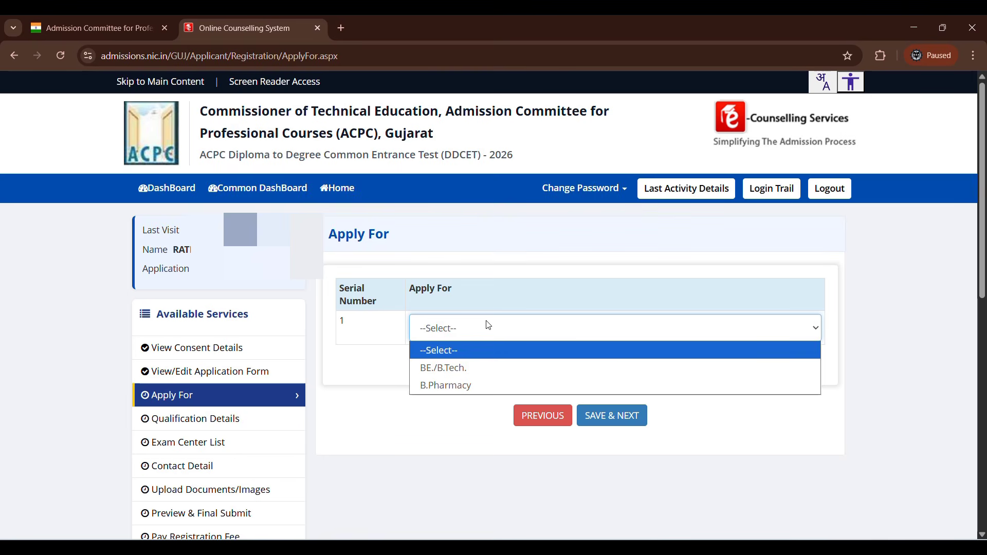
click(491, 368)
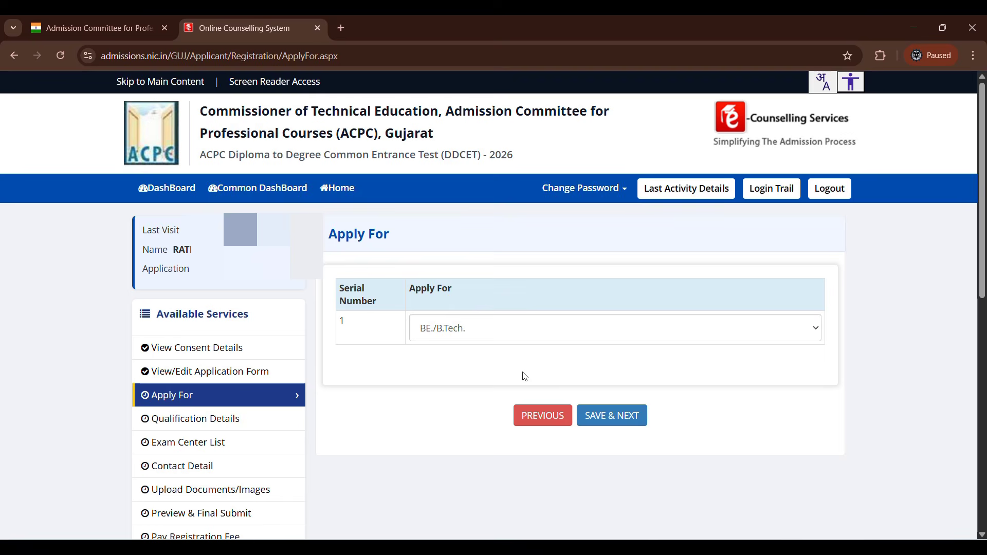
click(605, 415)
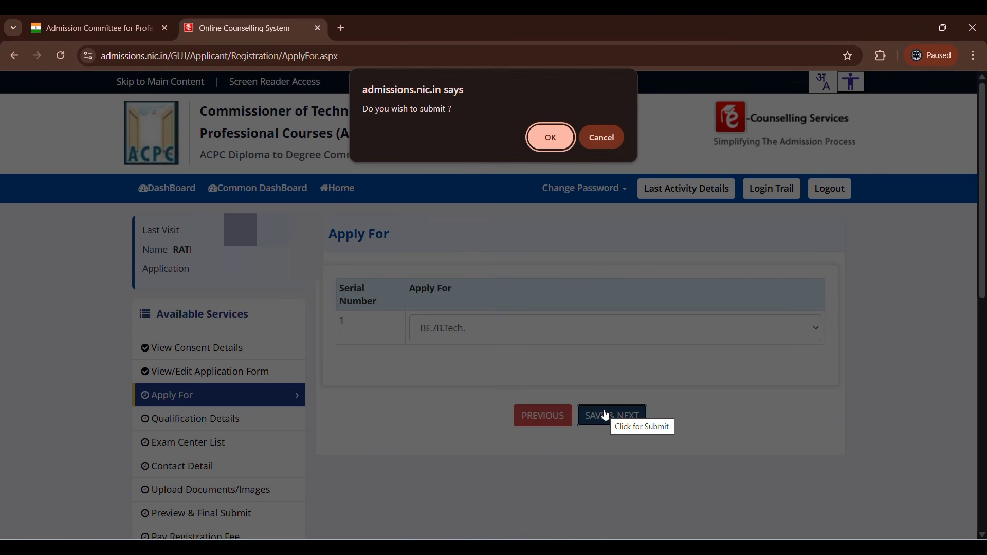
click(551, 136)
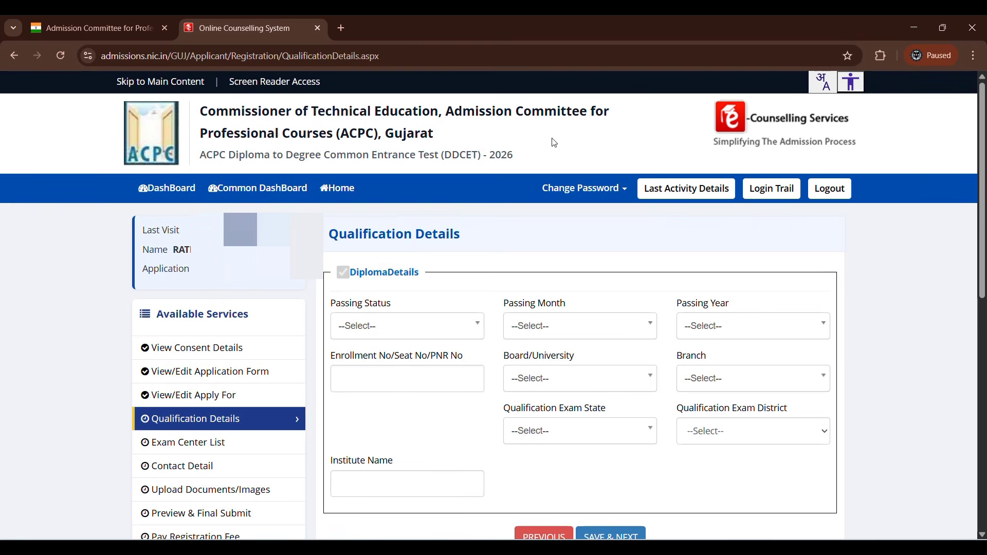
Set passing status to Appearing, passing year 2026, enter the enrollment number, and choose GTU.
click(424, 338)
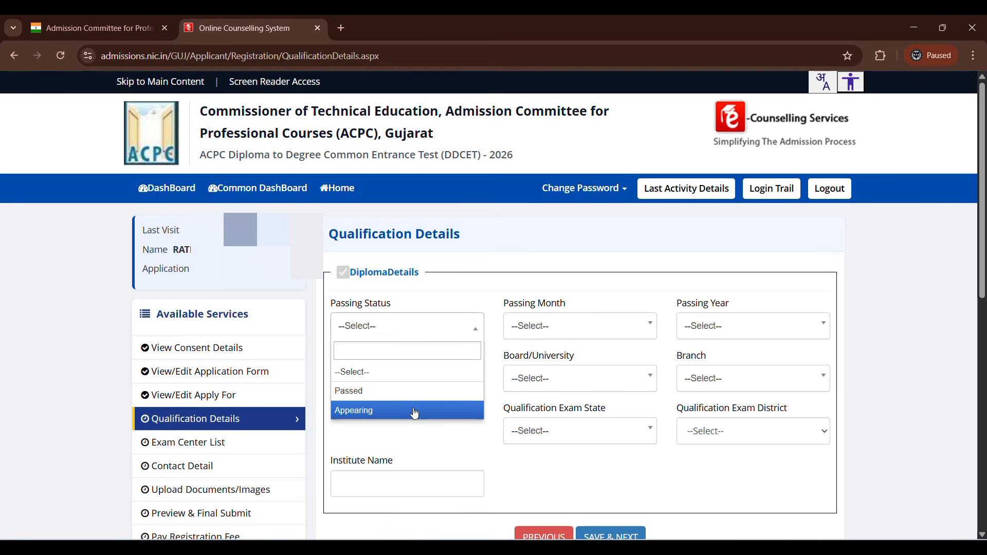
click(414, 410)
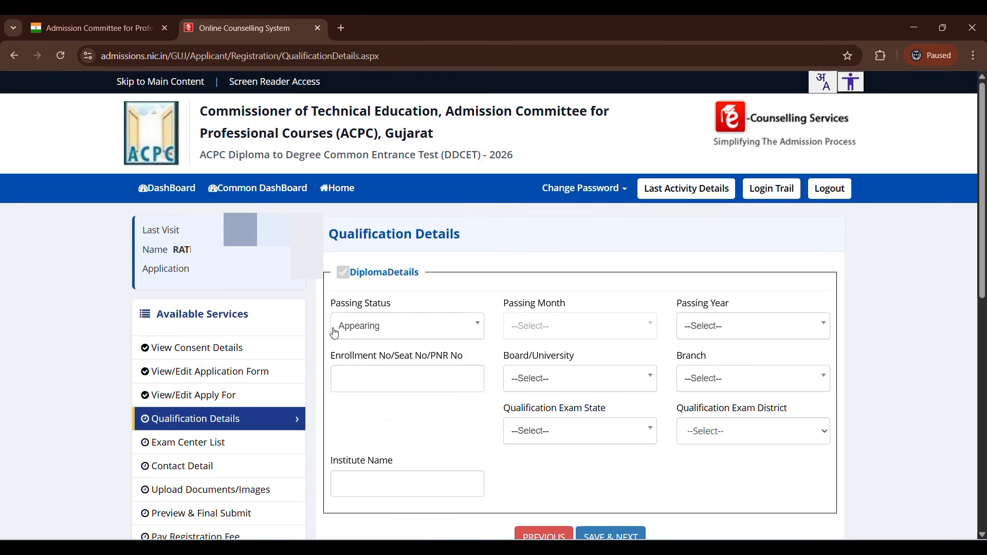
click(439, 330)
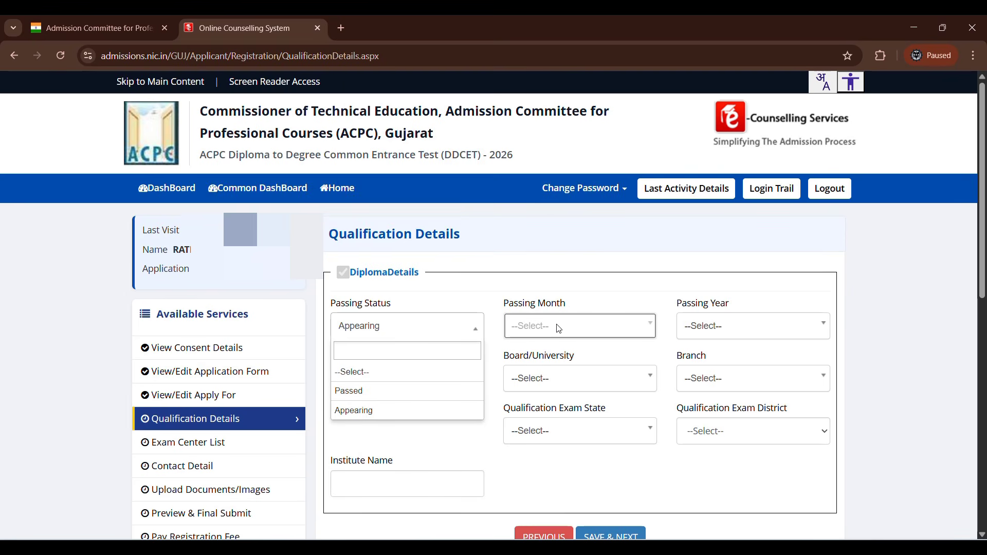
click(579, 326)
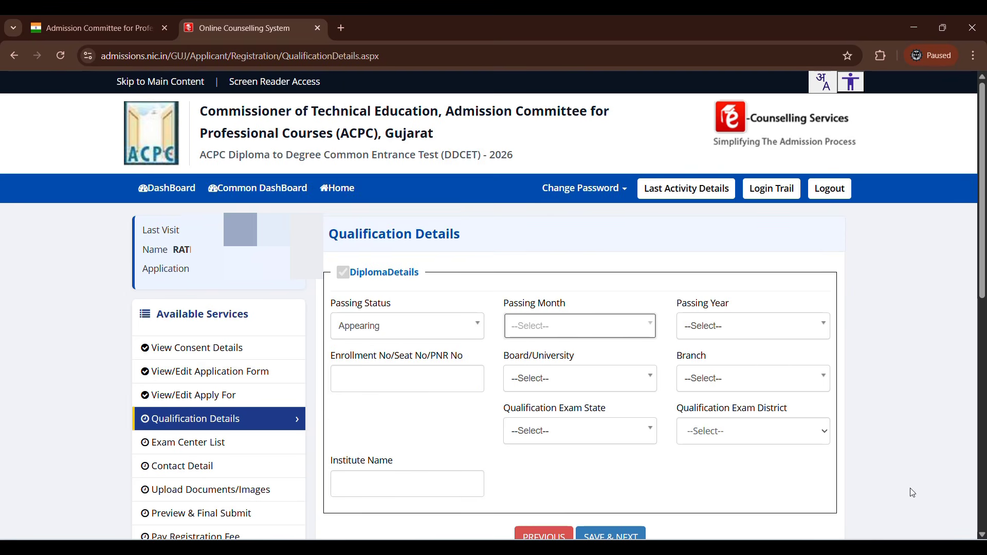
click(741, 327)
click(742, 394)
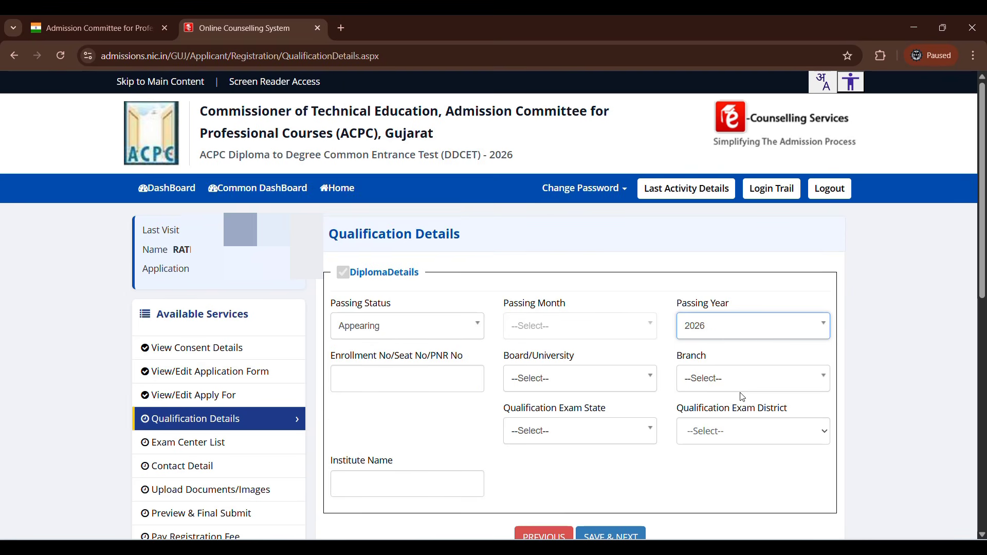
click(406, 377)
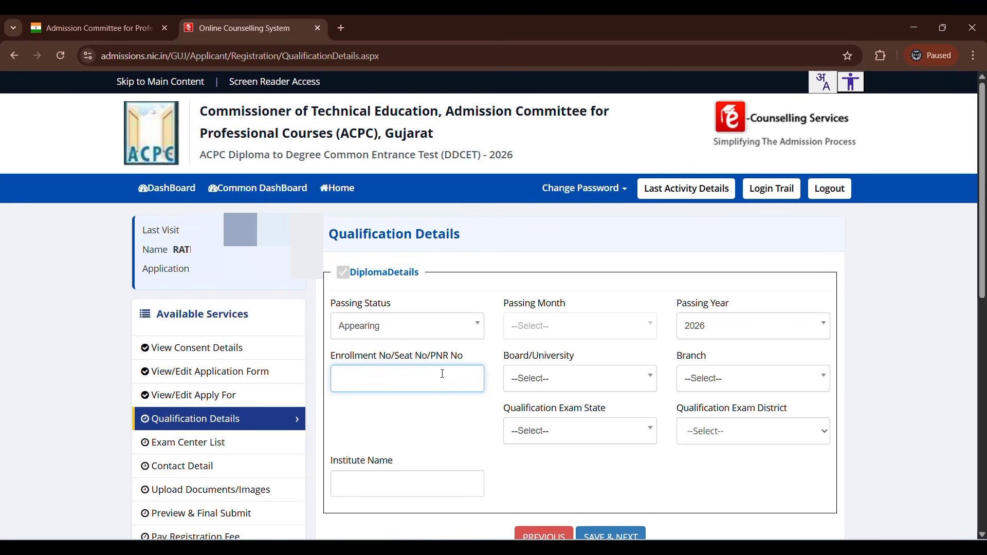
click(580, 378)
click(529, 443)
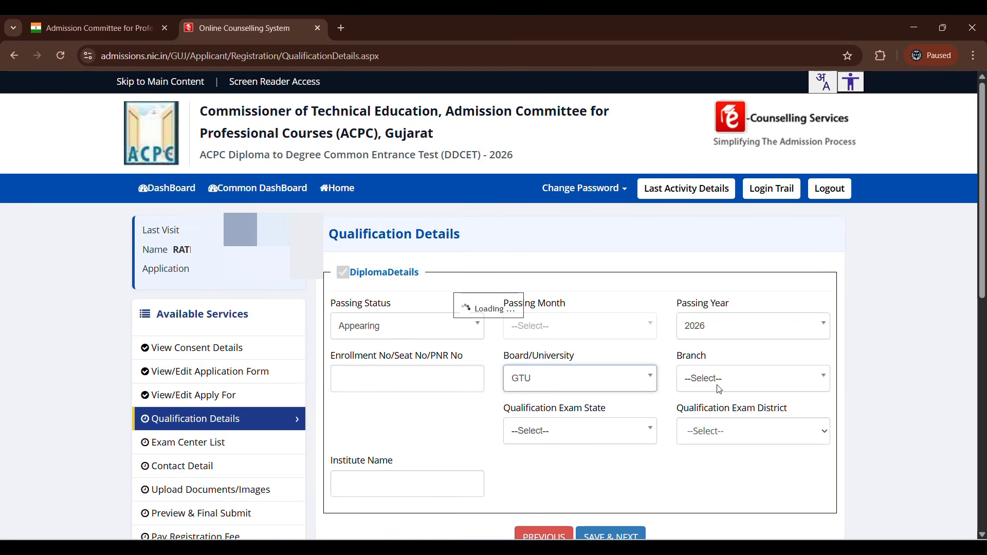
Pick branch COMPUTER ENGINEERING, exam state Gujarat and exam district Jamnagar.
click(718, 389)
scroll(756, 452, down, 2)
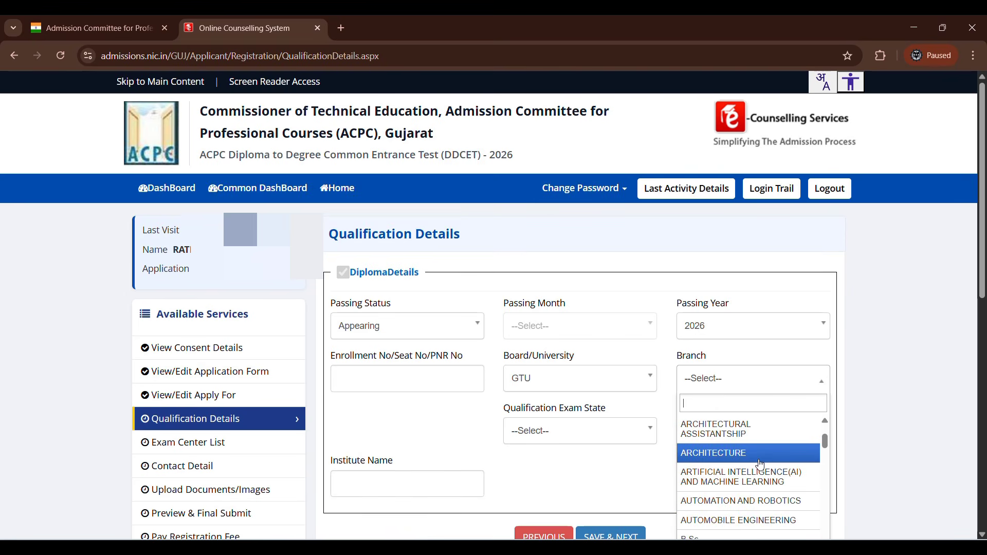
scroll(759, 464, down, 3)
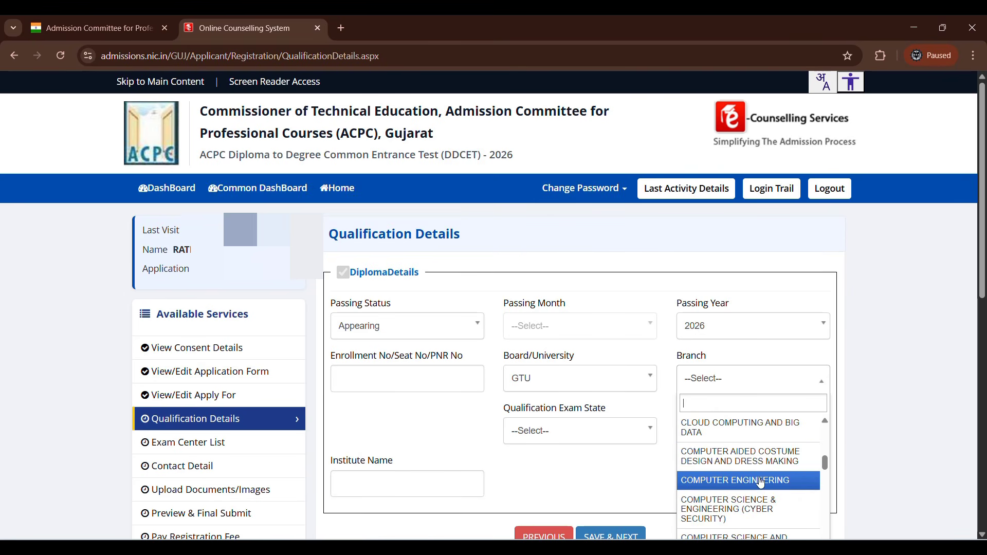
click(760, 479)
click(573, 423)
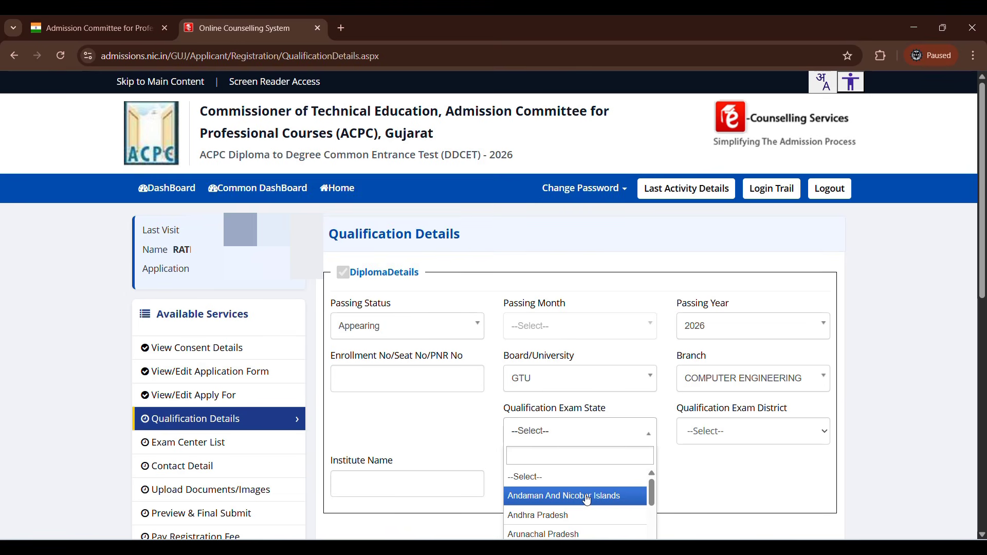
scroll(586, 499, down, 5)
scroll(586, 500, up, 2)
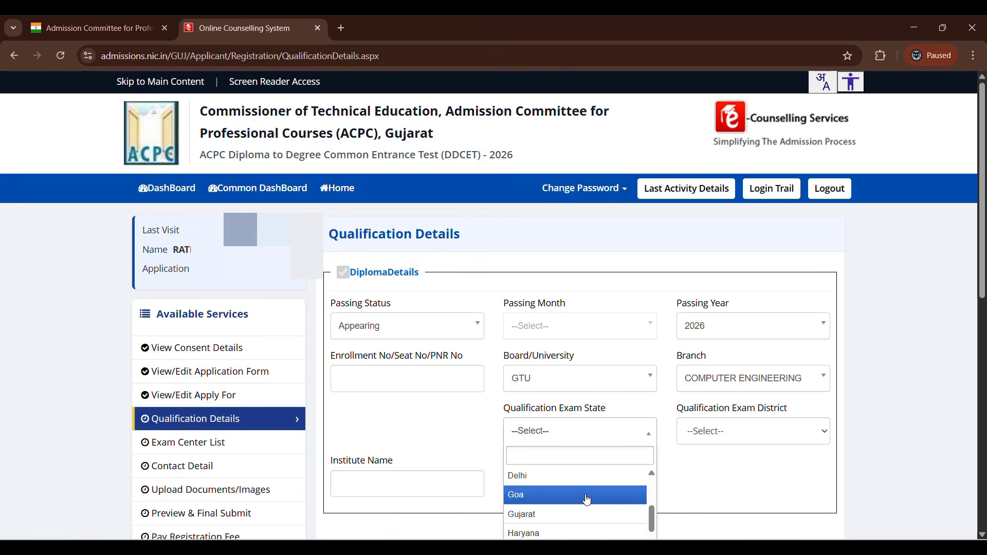
click(573, 514)
click(705, 432)
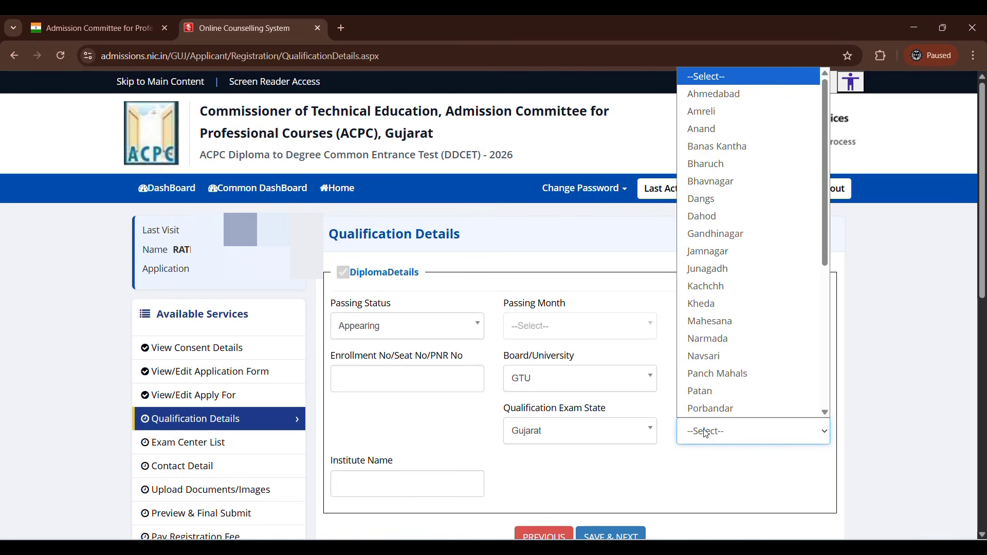
scroll(707, 314, down, 5)
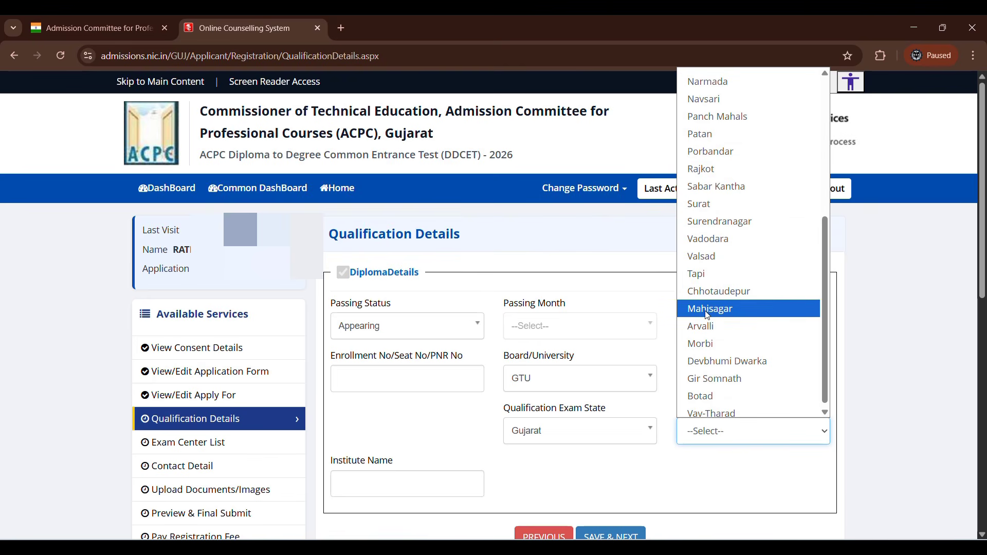
scroll(707, 315, up, 2)
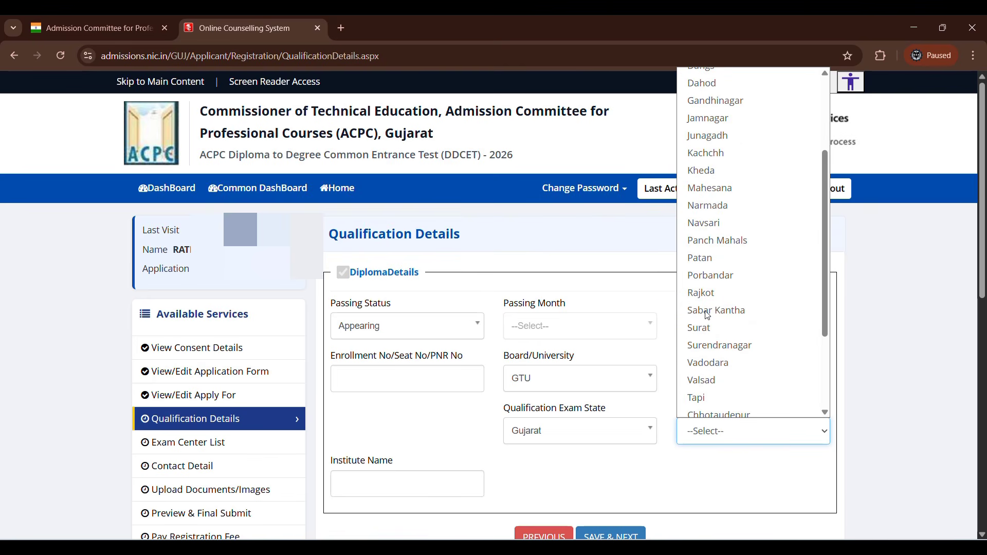
scroll(707, 314, up, 2)
click(708, 246)
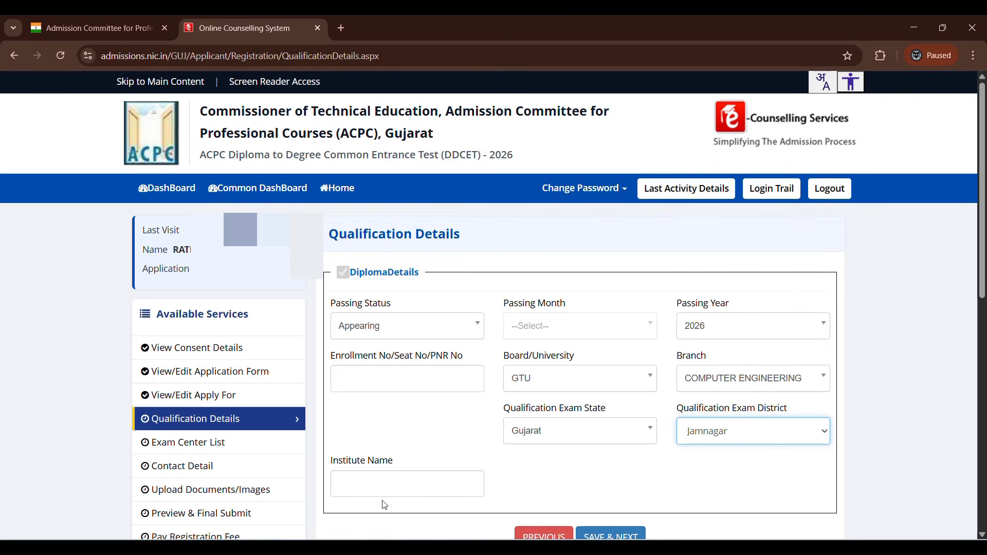
Move on to the Institute Name field and scroll the form.
click(381, 486)
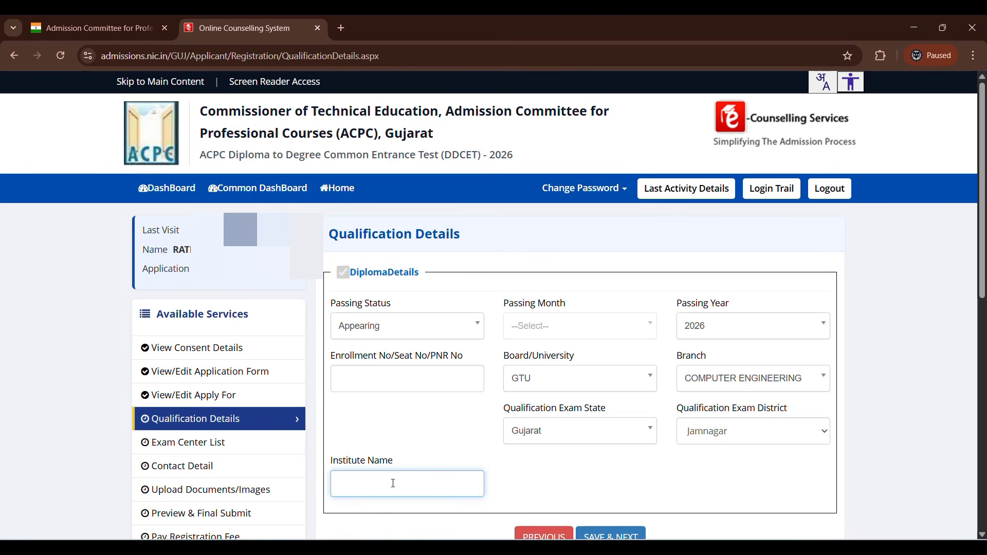
scroll(614, 494, down, 1)
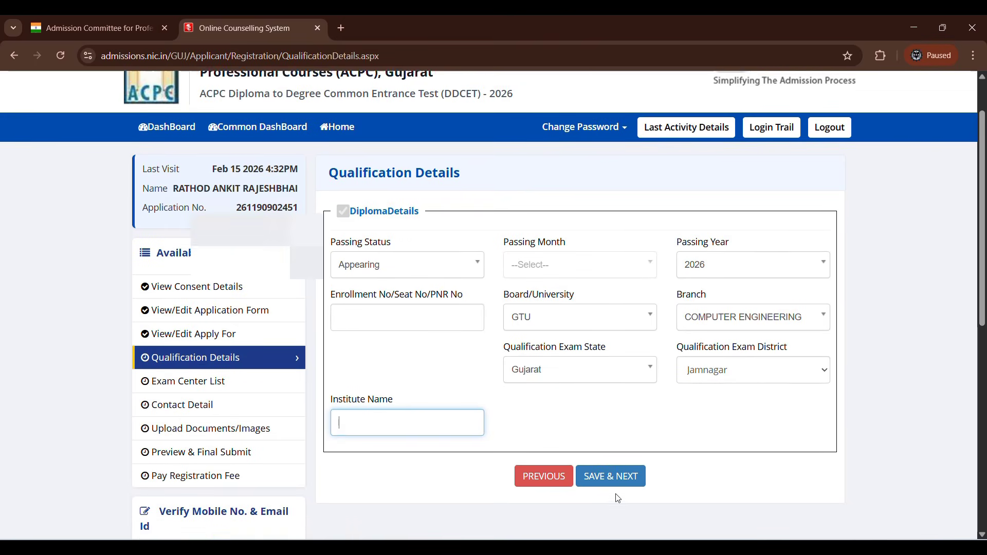
scroll(617, 498, up, 1)
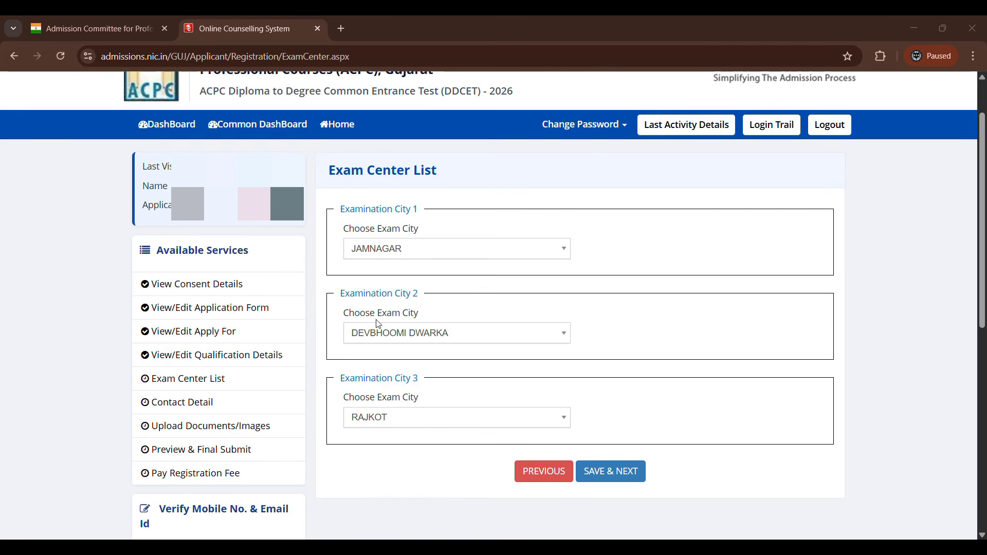
Save exam cities Jamnagar, Devbhoomi Dwarka and Rajkot and confirm the submission.
click(622, 473)
click(551, 142)
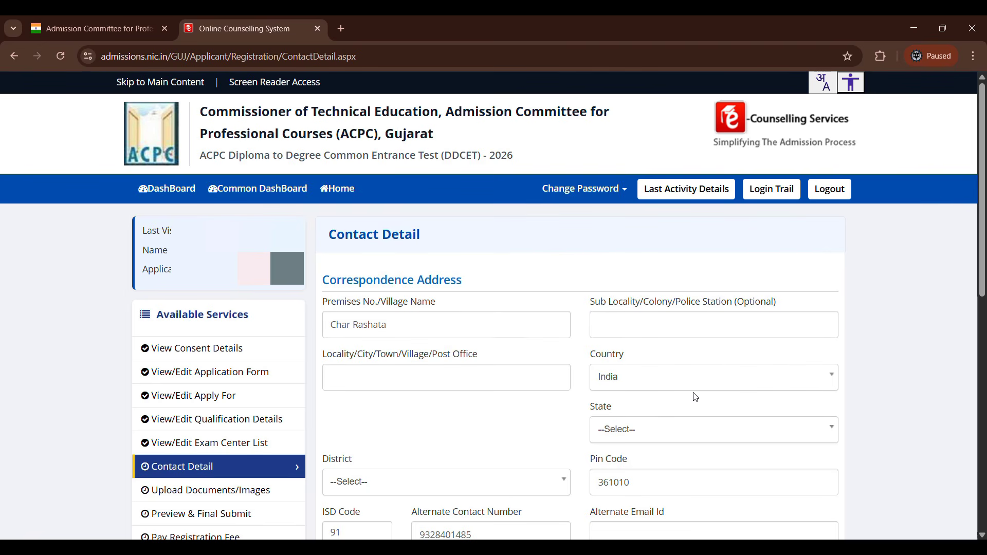
Set the correspondence address state to Gujarat and district to Jamnagar.
click(655, 429)
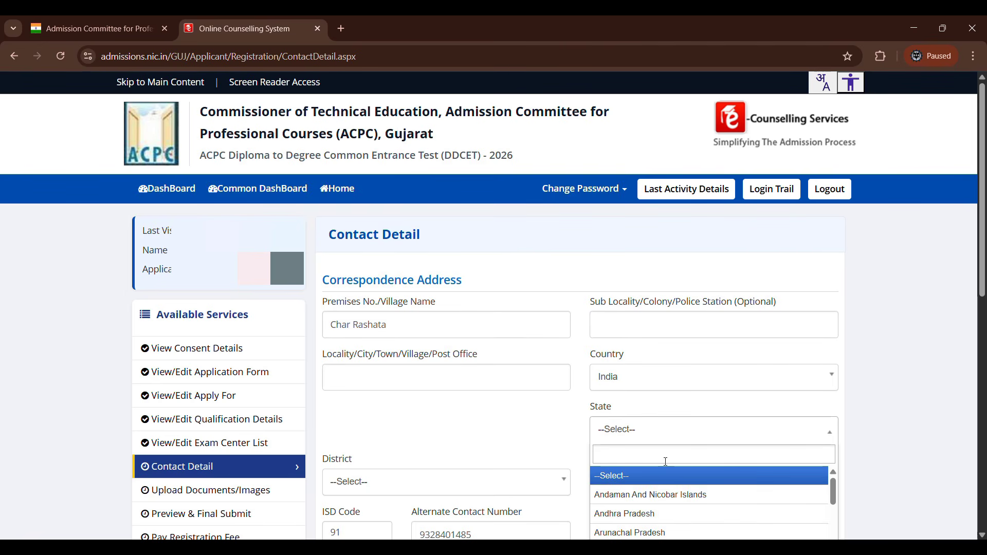
scroll(666, 491, down, 3)
scroll(667, 496, up, 2)
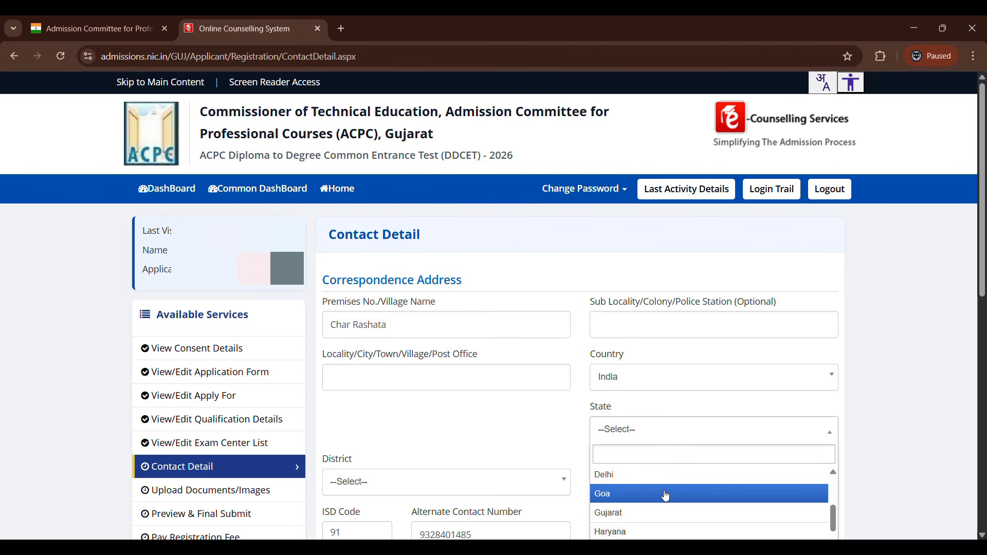
click(650, 512)
click(504, 483)
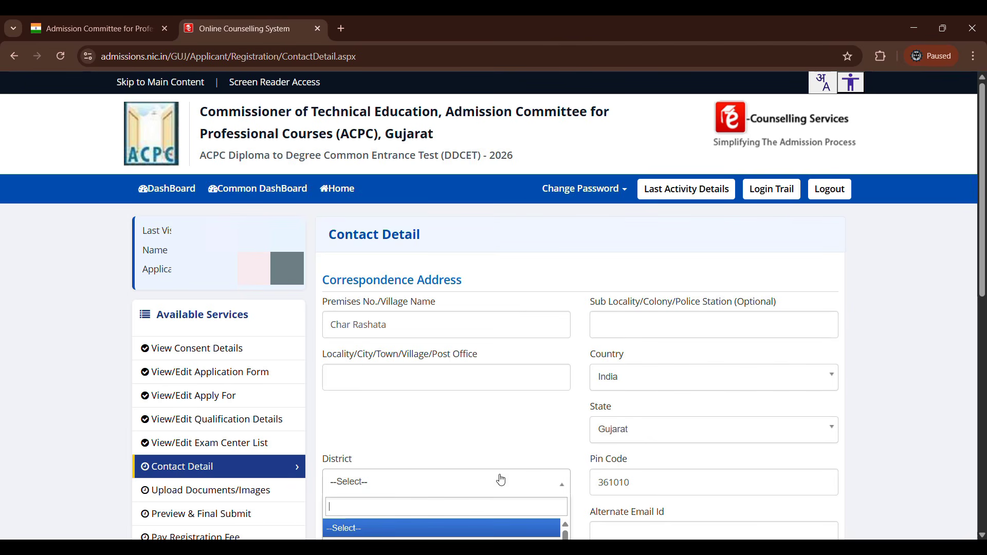
scroll(465, 519, down, 5)
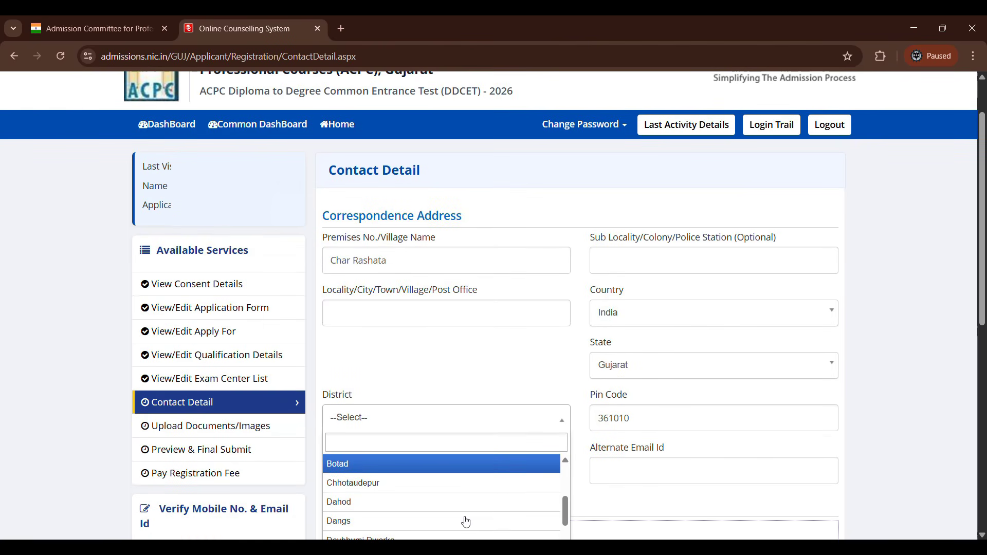
scroll(451, 476, down, 2)
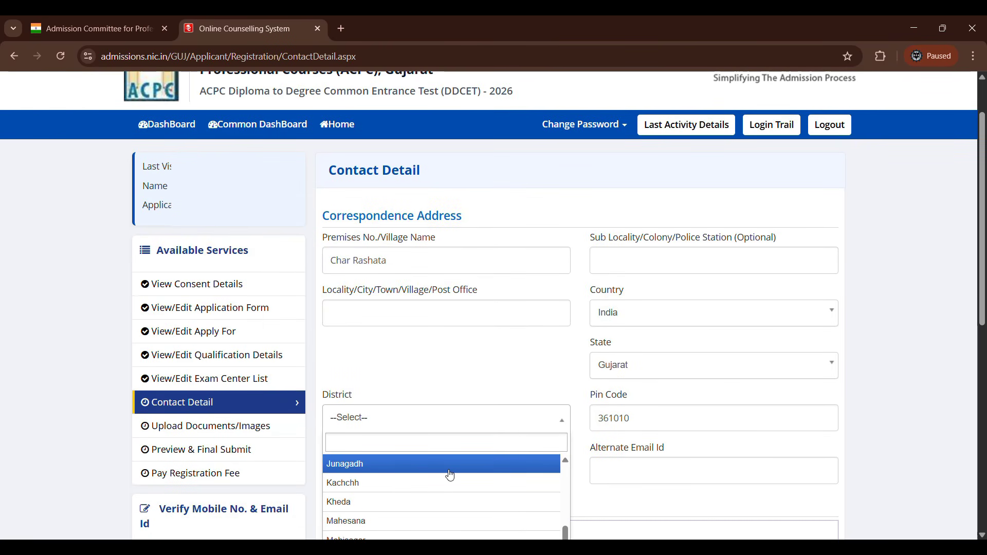
scroll(450, 476, up, 2)
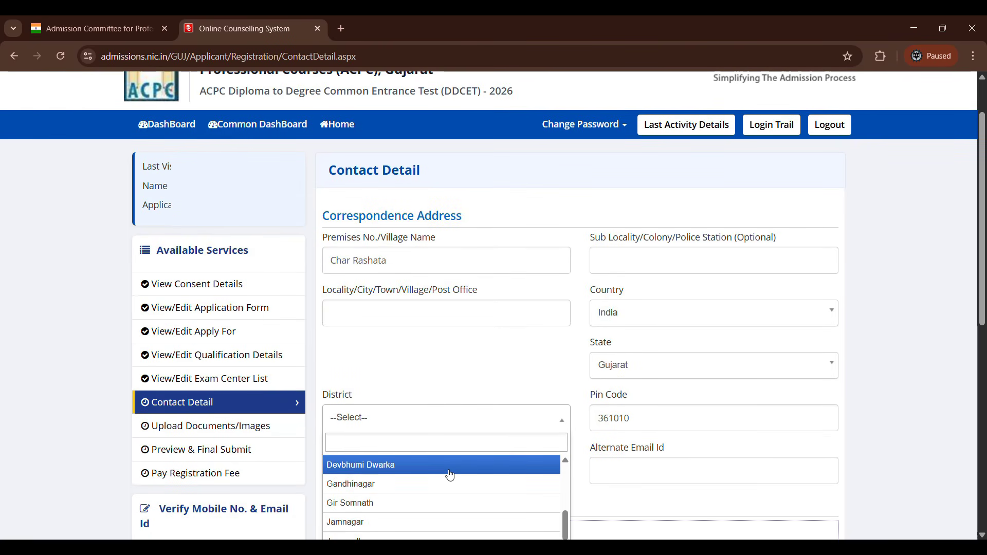
click(436, 522)
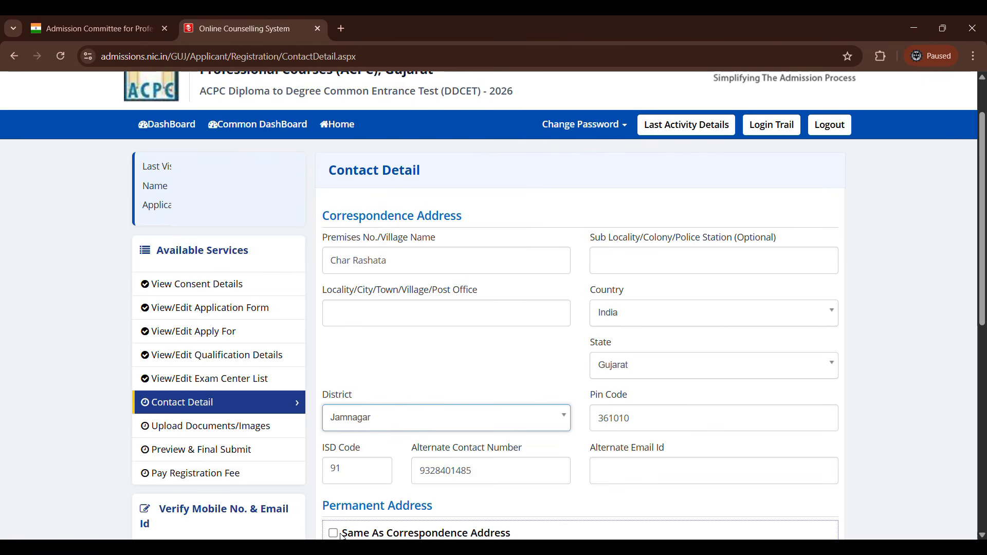
scroll(622, 385, down, 6)
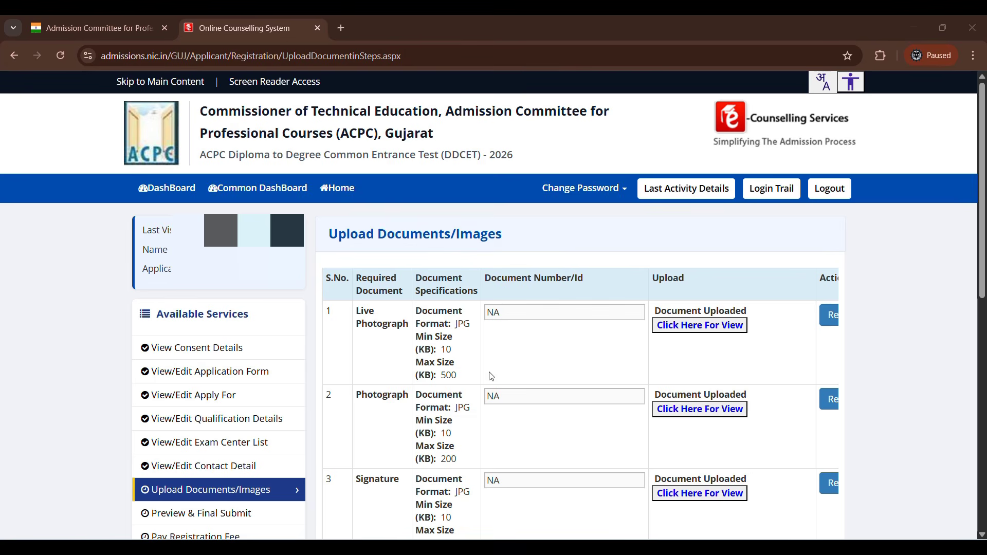
Review the uploaded photographs and signature table, scrolling across to the Action column.
scroll(460, 338, down, 1)
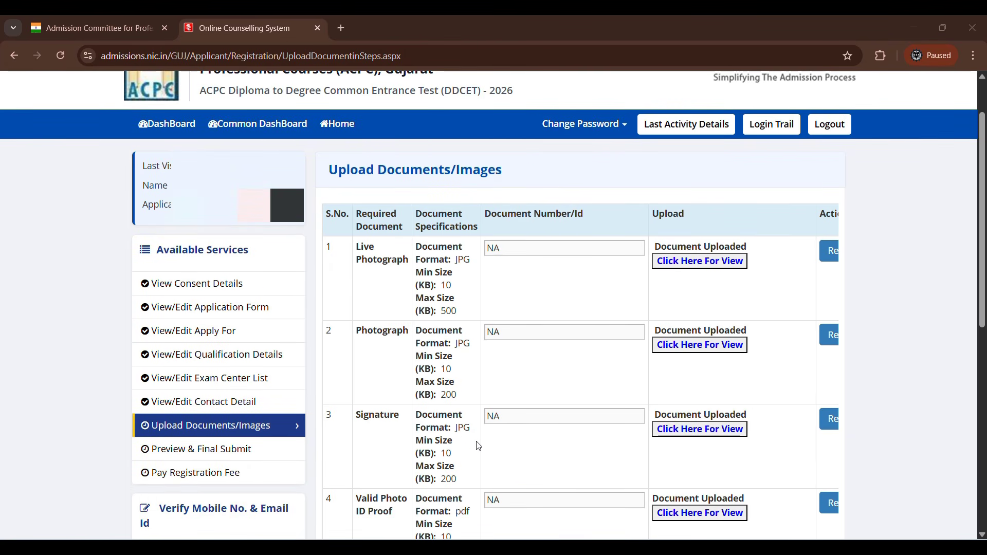
scroll(460, 465, down, 1)
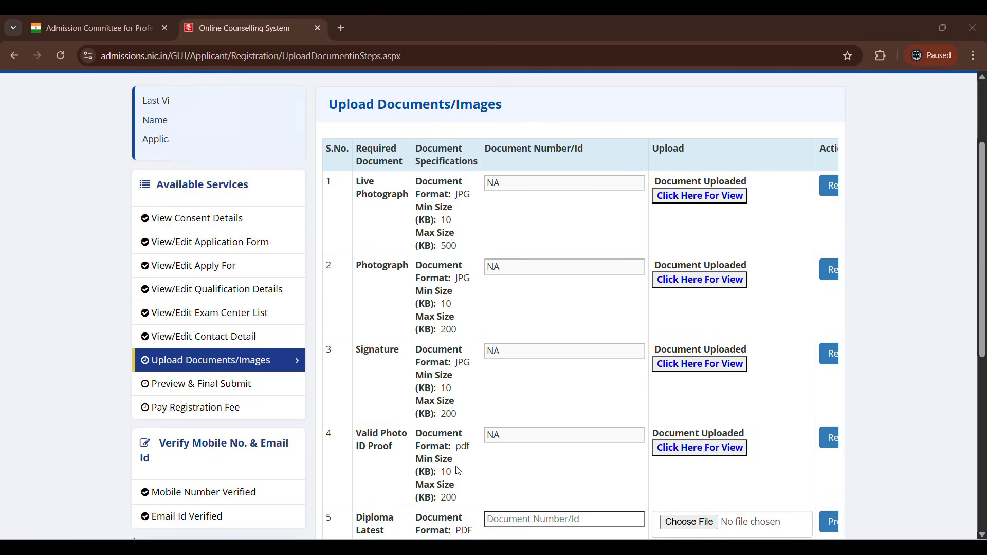
scroll(452, 469, down, 2)
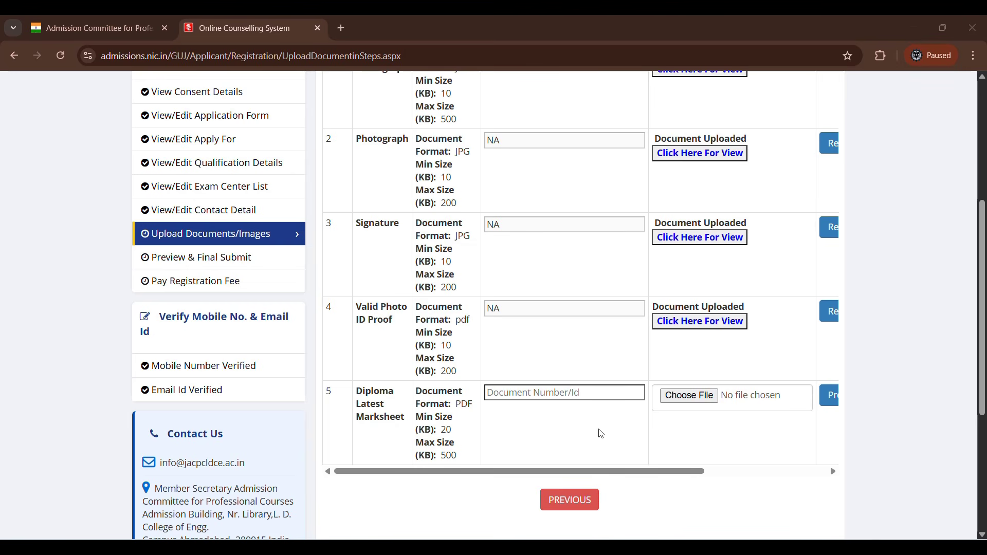
scroll(596, 432, up, 2)
scroll(687, 315, down, 2)
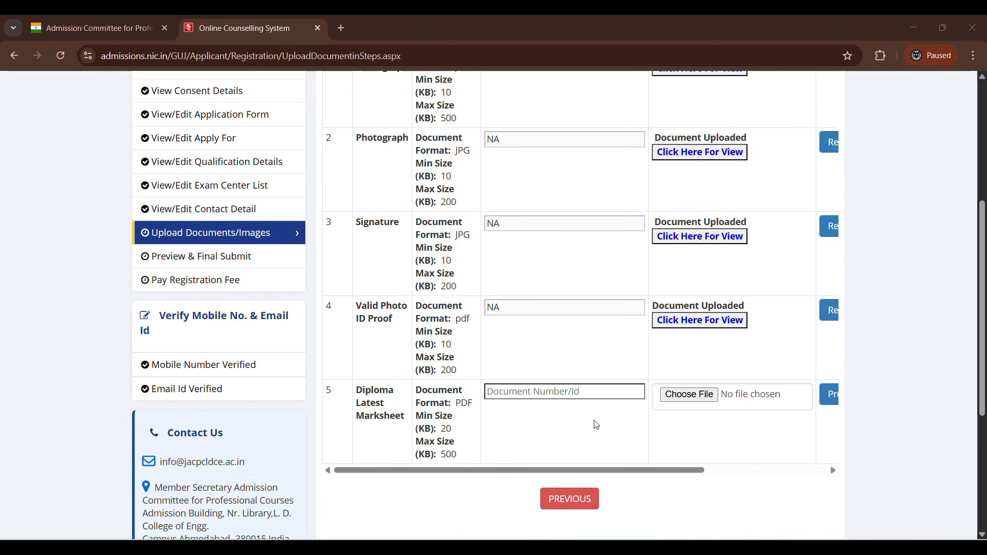
scroll(607, 424, down, 1)
scroll(742, 321, up, 1)
scroll(742, 321, up, 2)
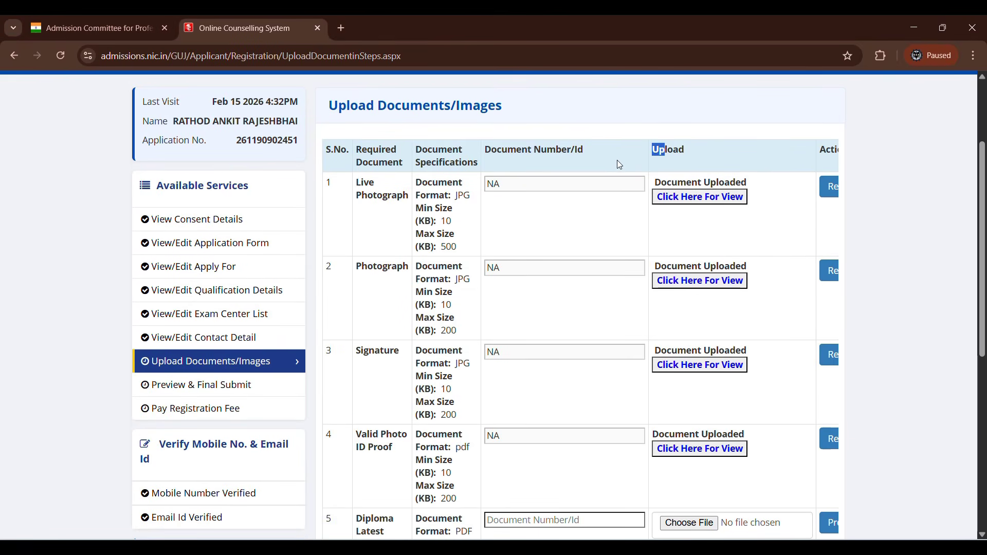
scroll(663, 159, down, 3)
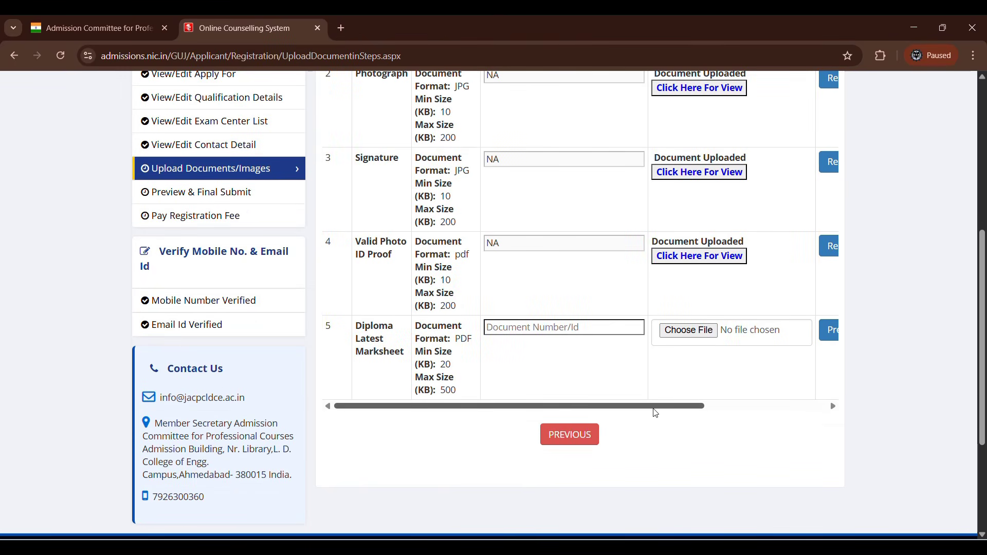
drag(650, 406, 828, 423)
scroll(780, 464, down, 1)
scroll(782, 466, up, 3)
scroll(782, 467, up, 2)
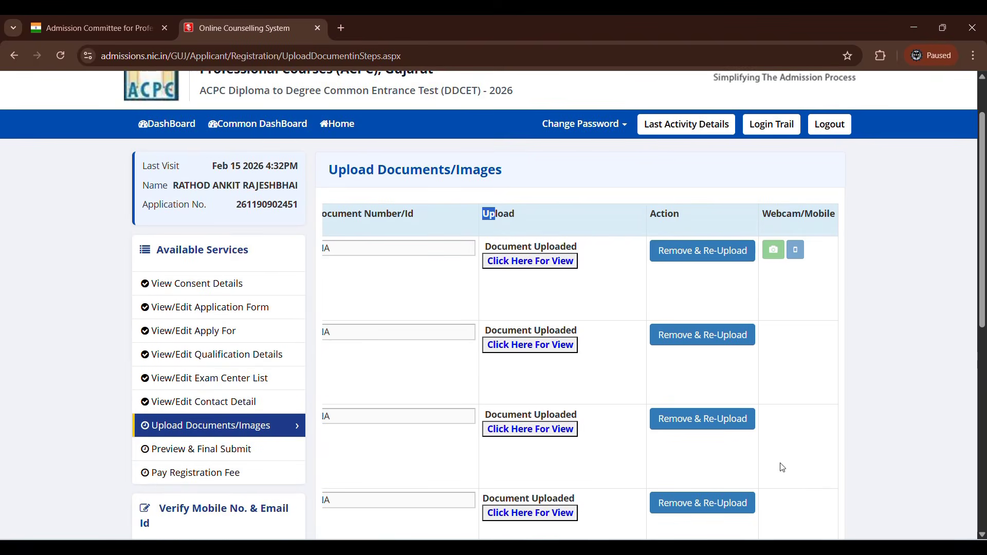
scroll(766, 359, down, 2)
scroll(736, 369, down, 1)
scroll(736, 370, down, 1)
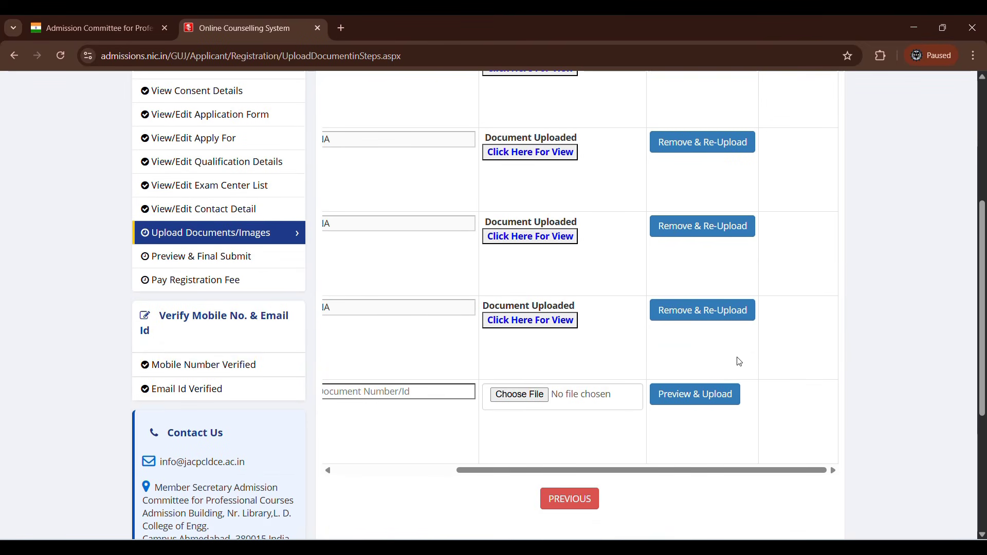
scroll(787, 392, down, 1)
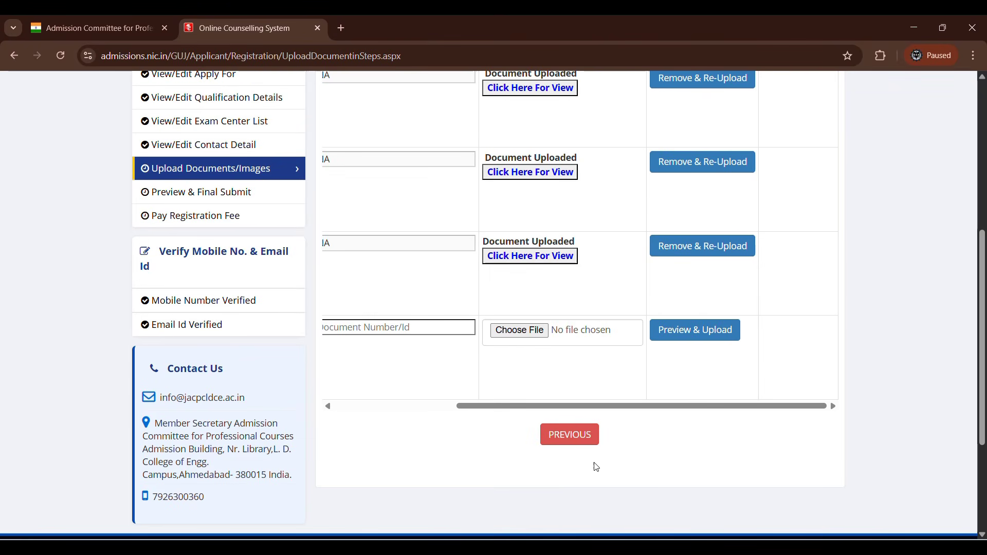
scroll(594, 463, up, 2)
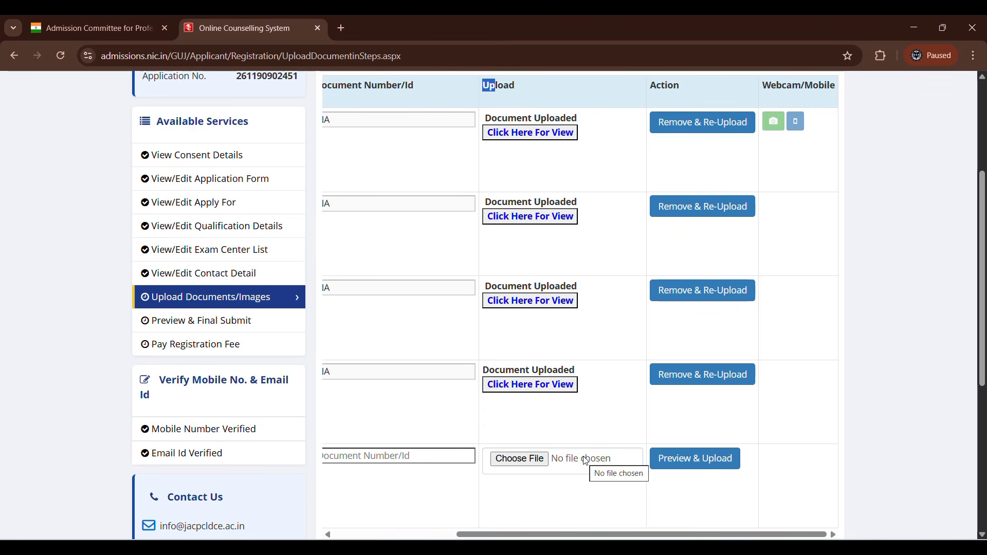
scroll(585, 460, down, 1)
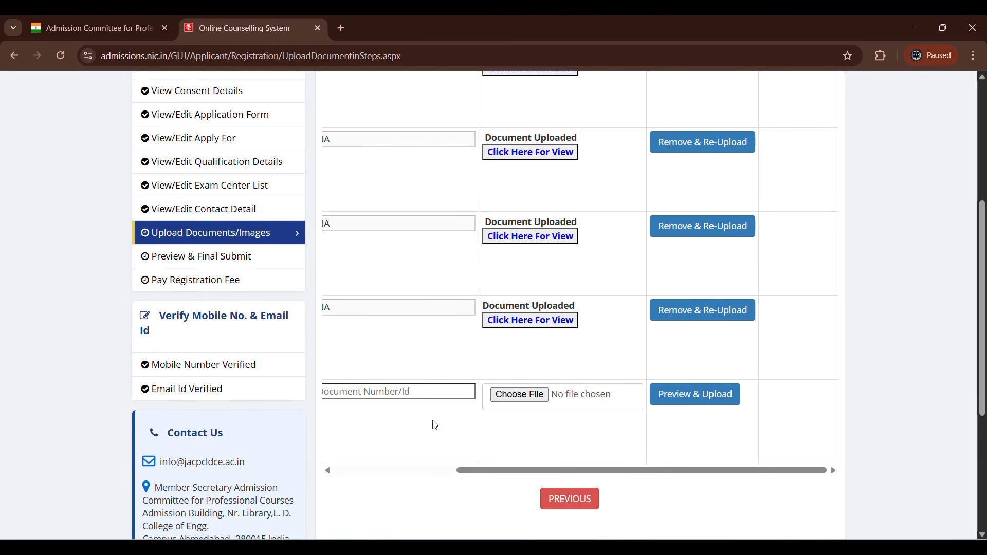
drag(512, 471, 396, 464)
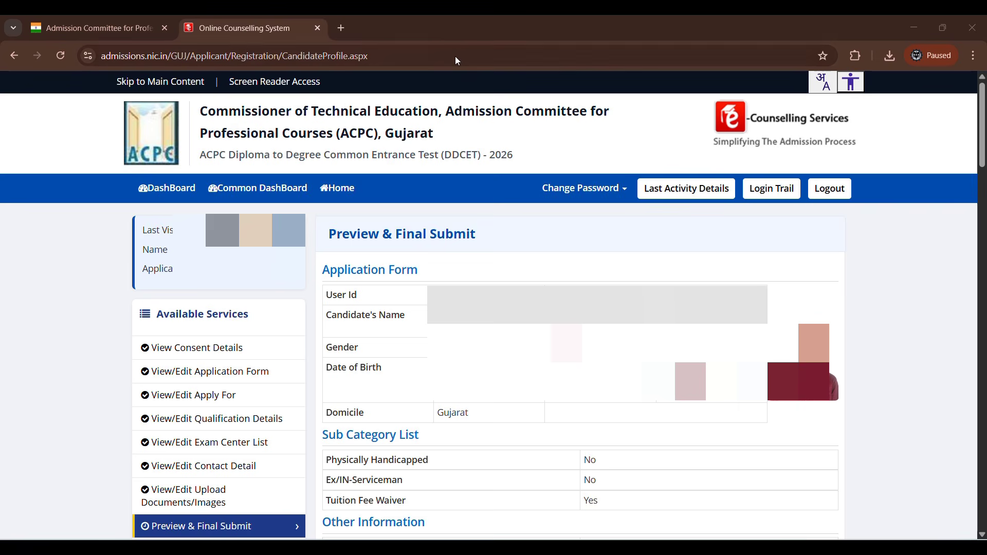
Accept the declaration and final-submit the DDCET application, confirming with Yes.
key(End)
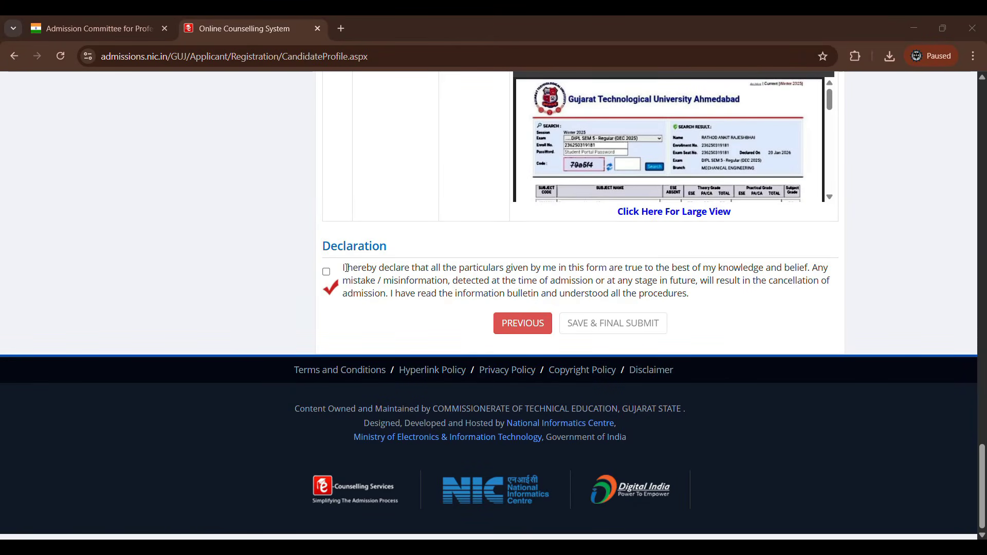
click(326, 272)
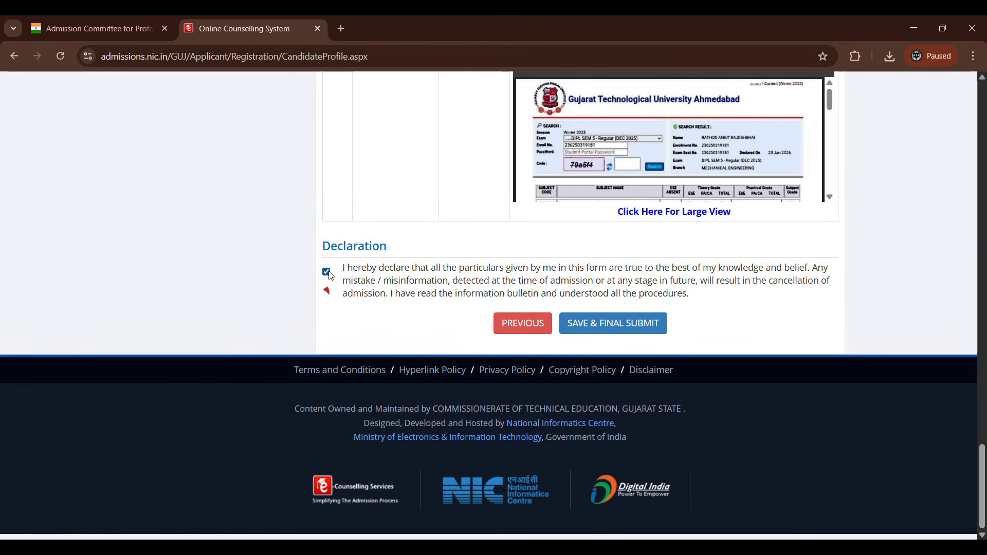
click(613, 327)
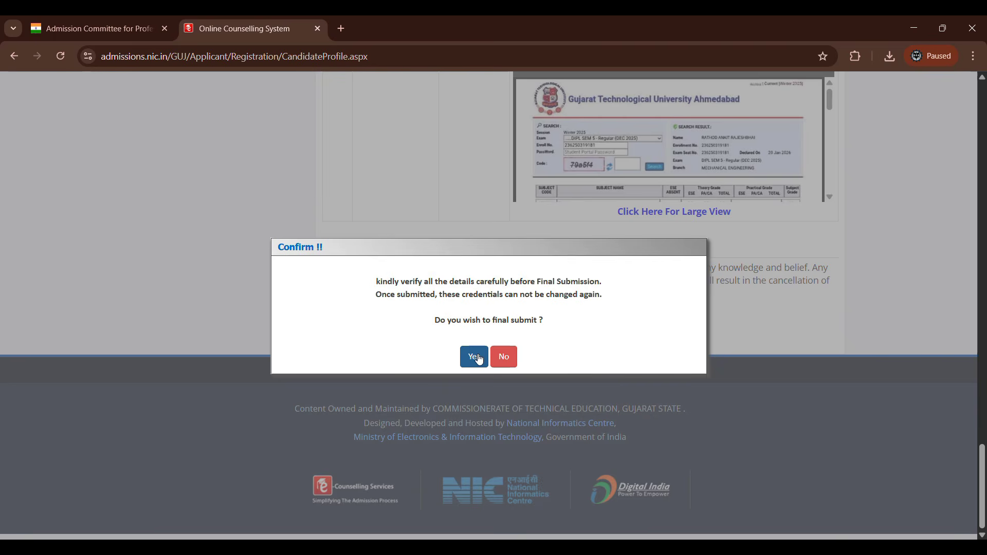
click(474, 356)
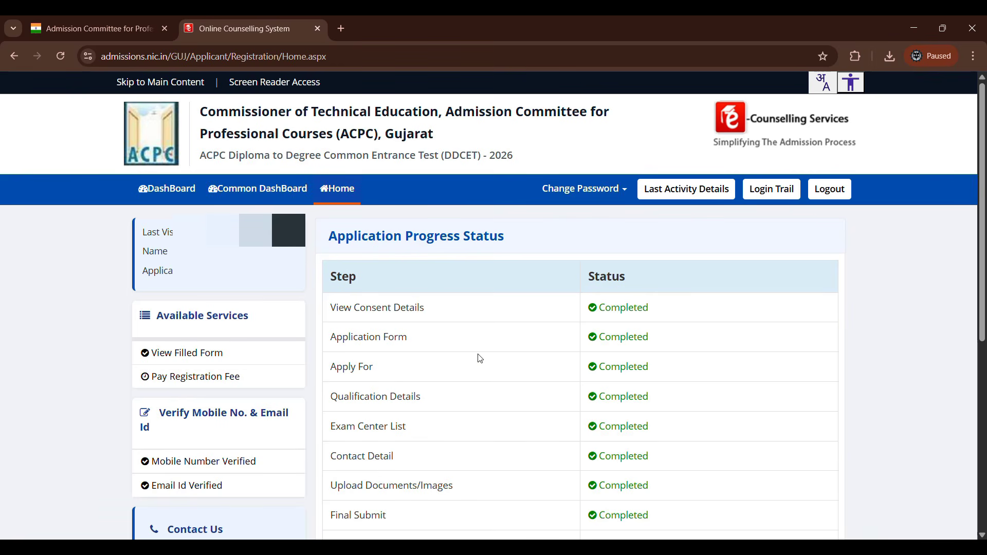
scroll(480, 358, down, 4)
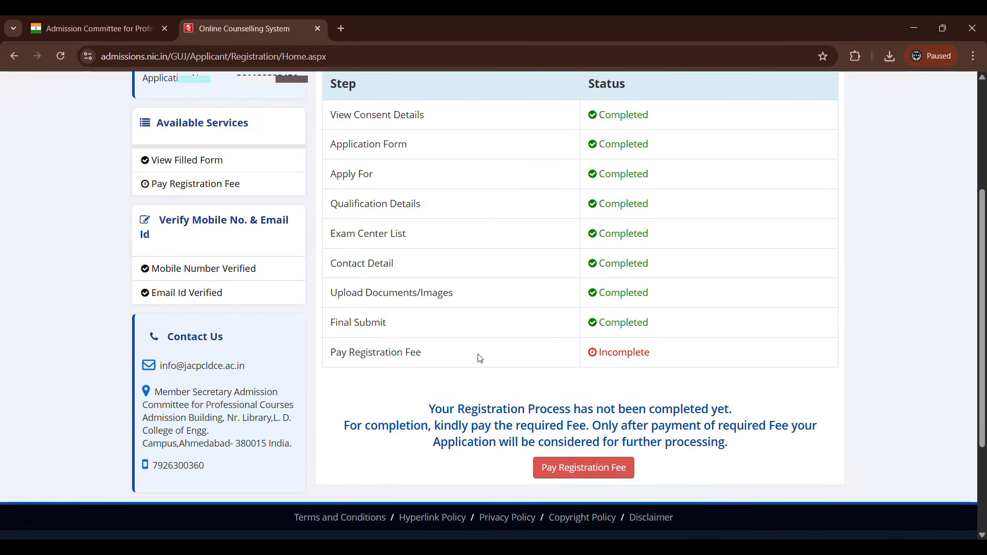
Pay the Rs. 250 registration fee through the HDFC Bank payment gateway.
click(599, 469)
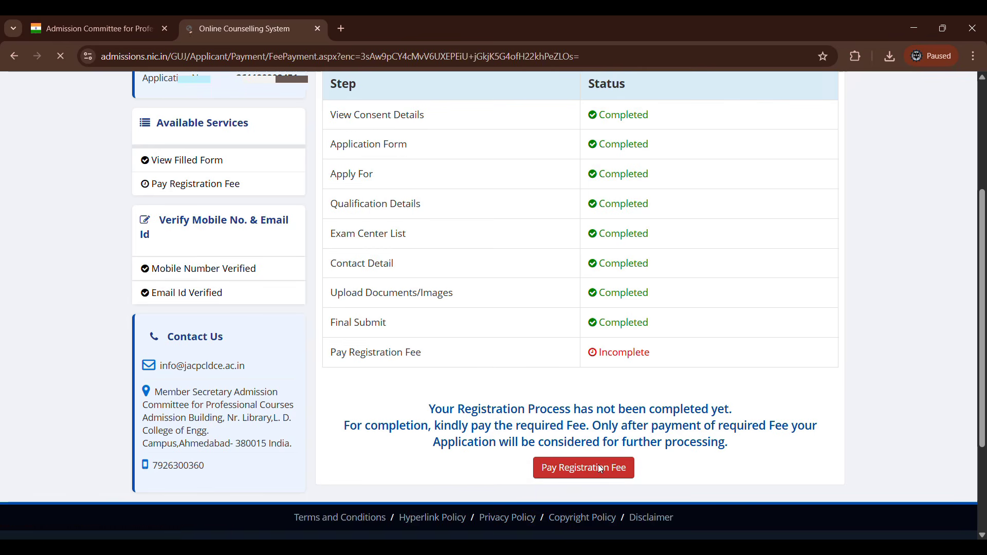
scroll(596, 493, down, 1)
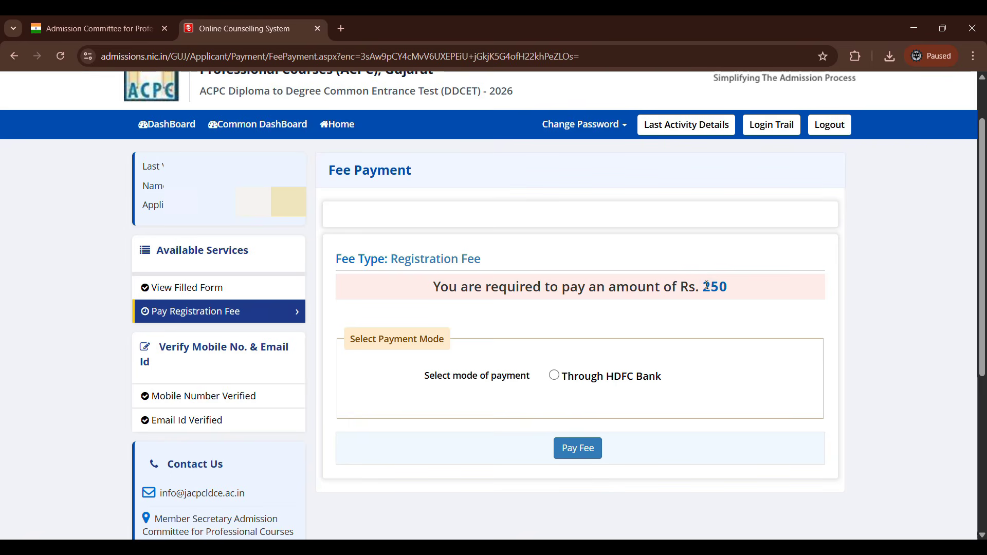
click(555, 375)
click(578, 448)
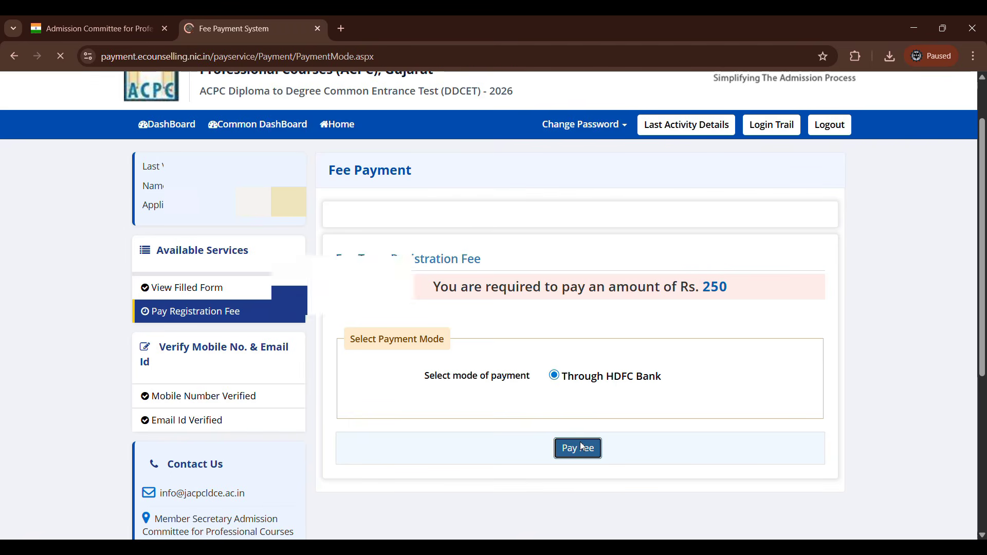
scroll(591, 403, down, 2)
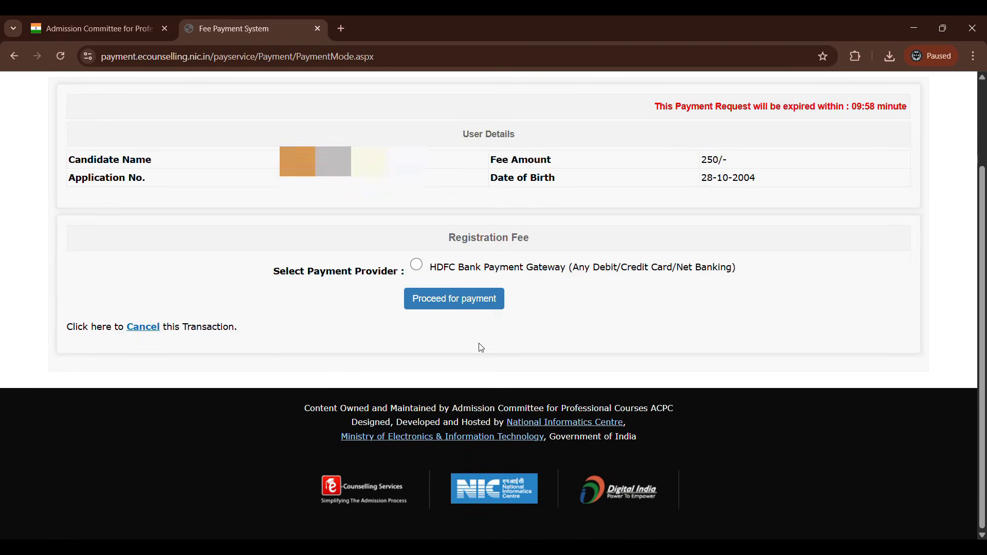
click(417, 266)
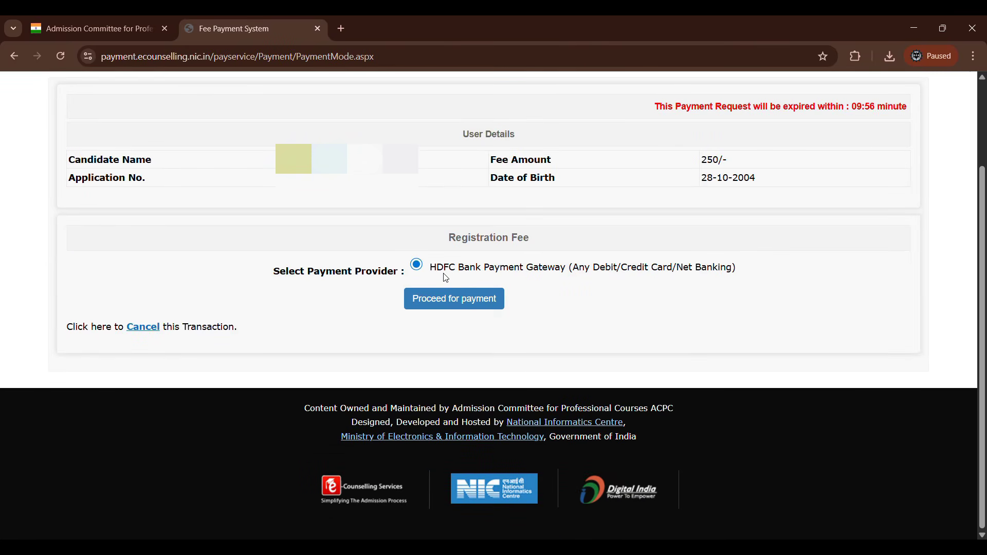
click(465, 310)
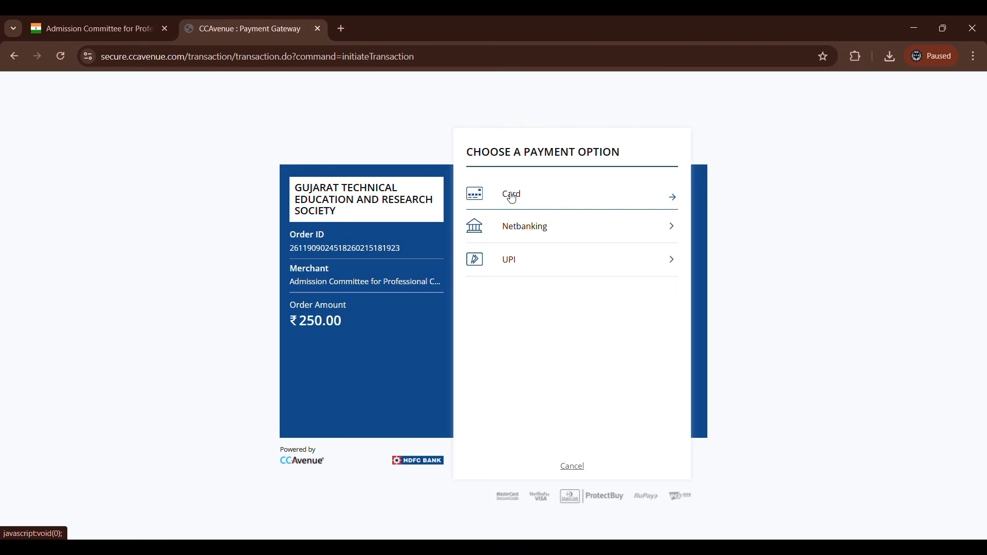
Choose UPI on CCAvenue and generate a QR code to pay ₹250.
click(511, 262)
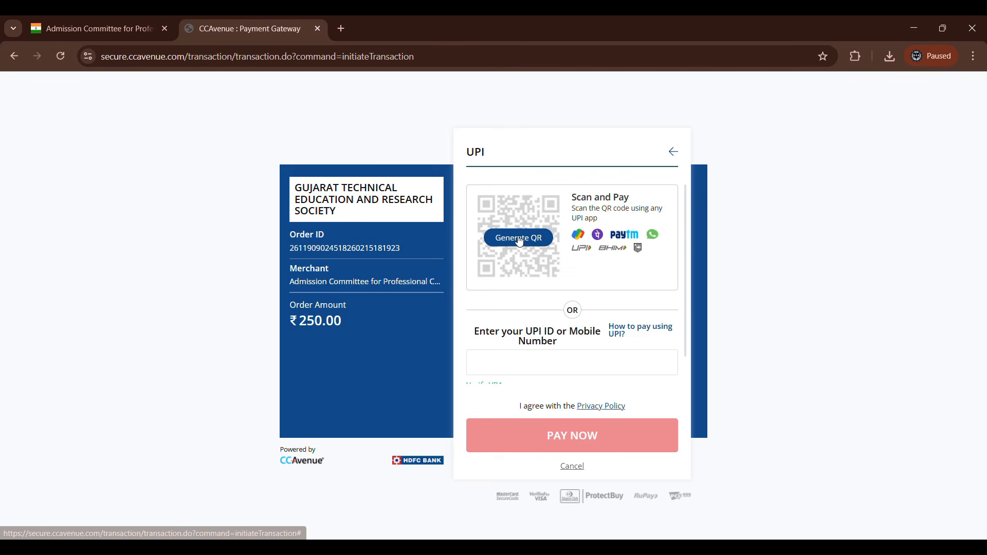
click(529, 244)
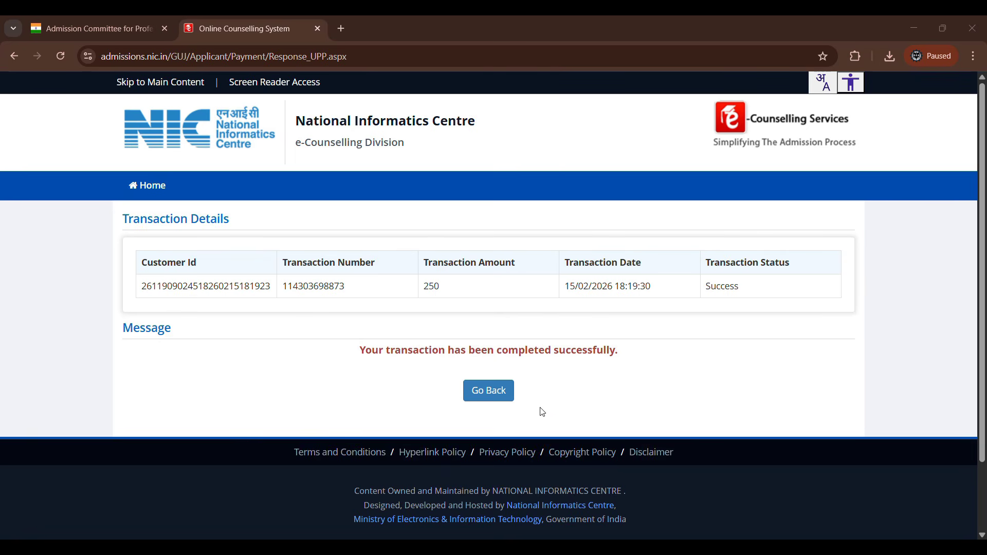
Return to the dashboard, view the Download Confirmation Page preview, then close it.
click(487, 392)
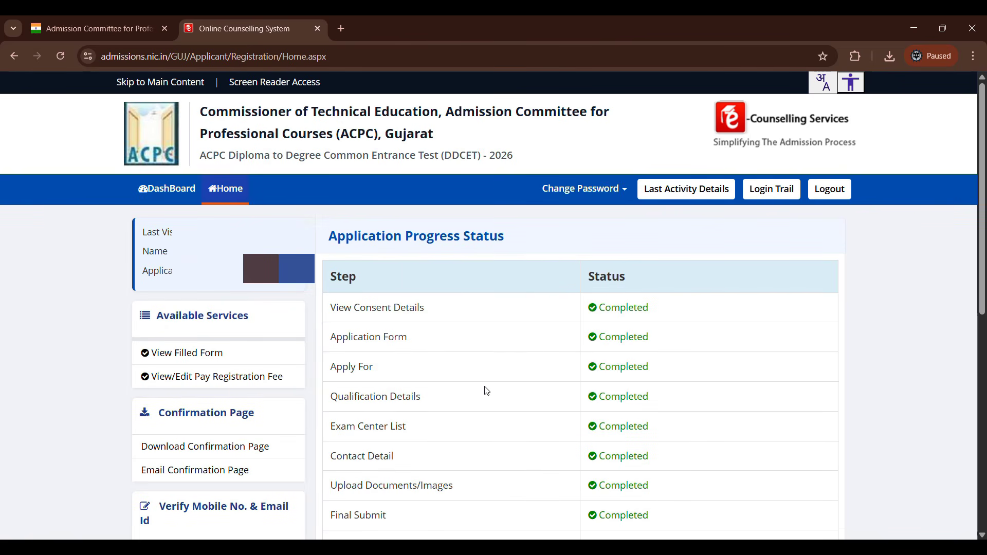
scroll(527, 386, down, 6)
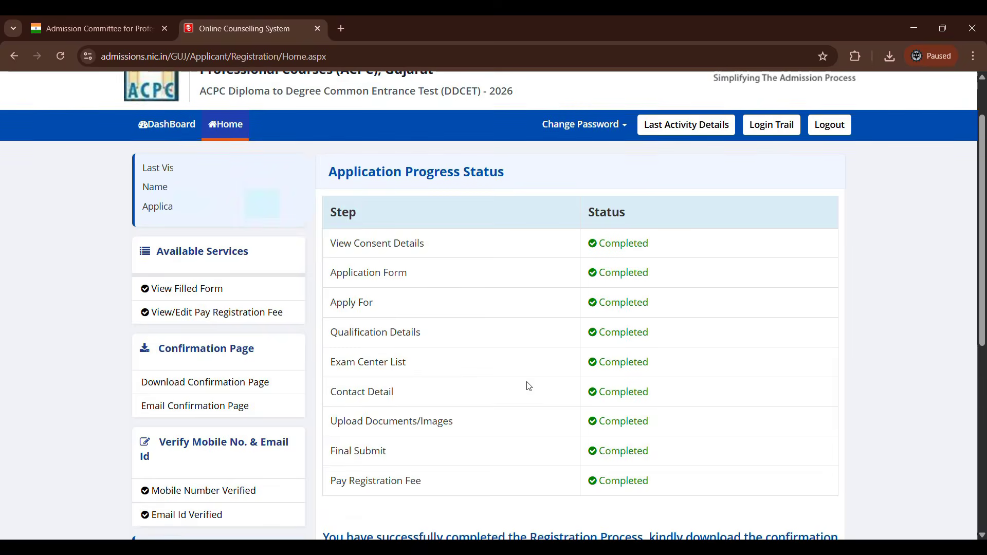
scroll(529, 386, up, 4)
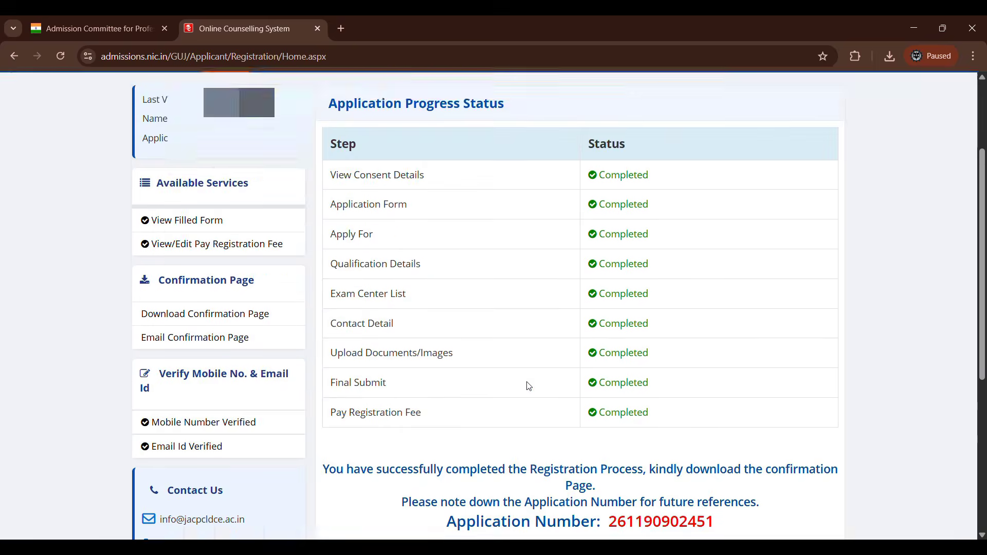
scroll(528, 386, up, 1)
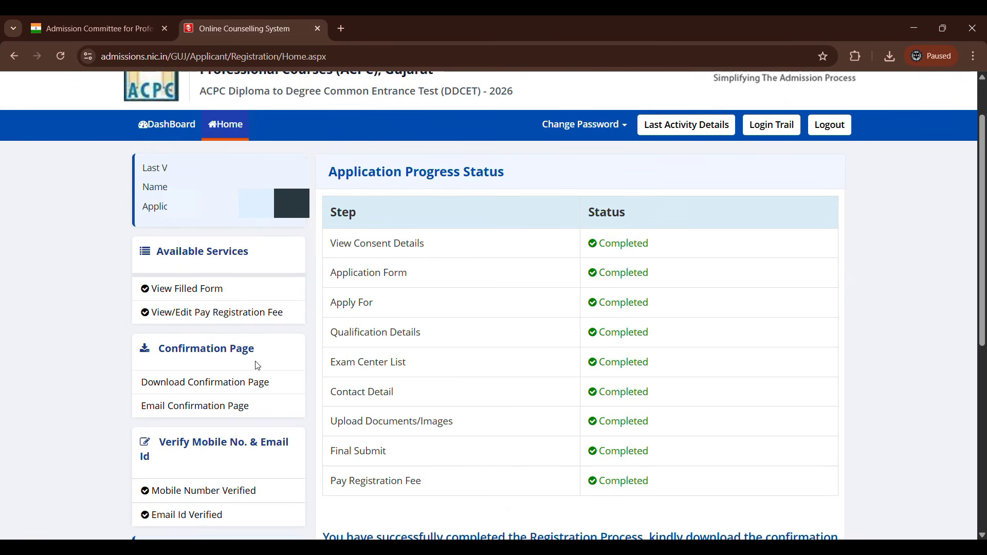
click(253, 386)
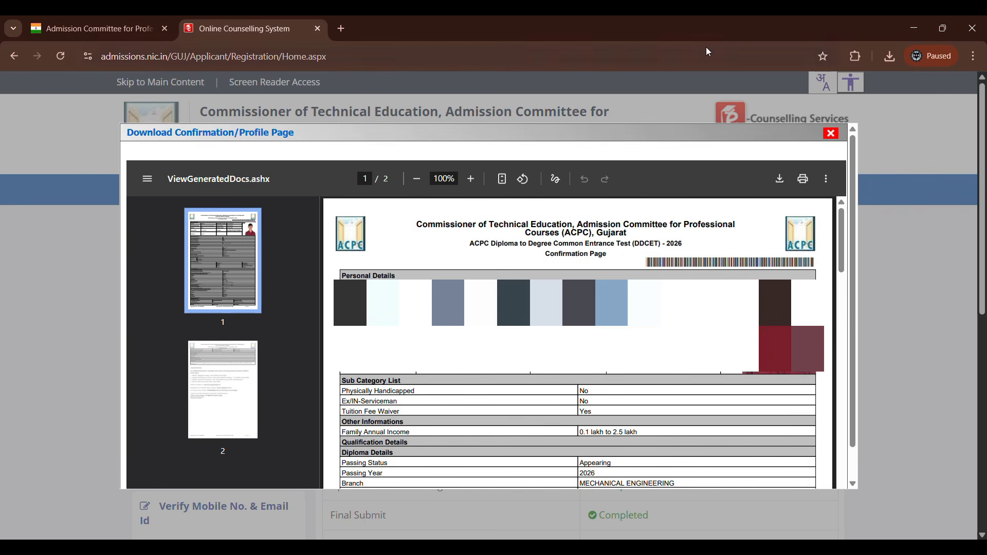
click(831, 134)
scroll(280, 322, down, 1)
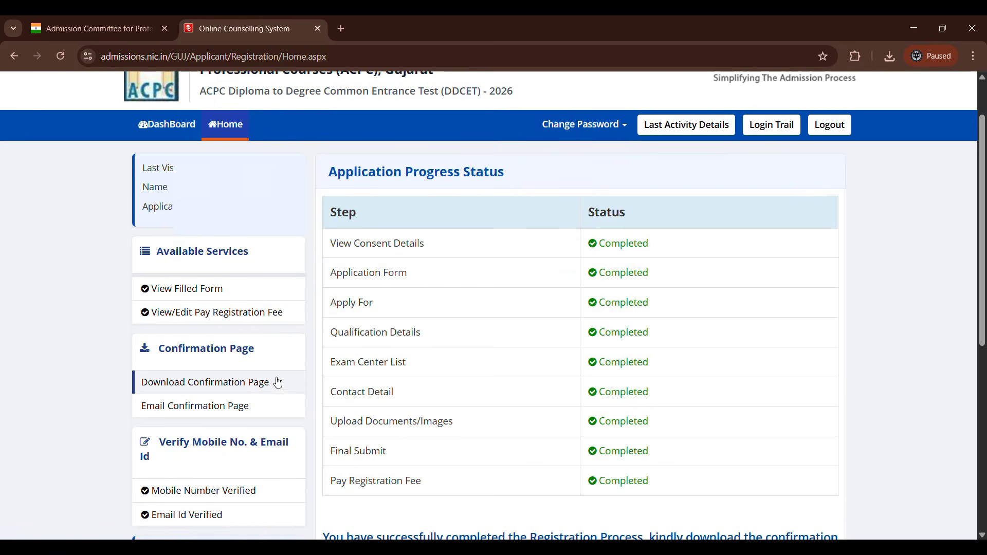
View the Email Confirmation Page, the filled application form, and the fee payment details.
click(274, 409)
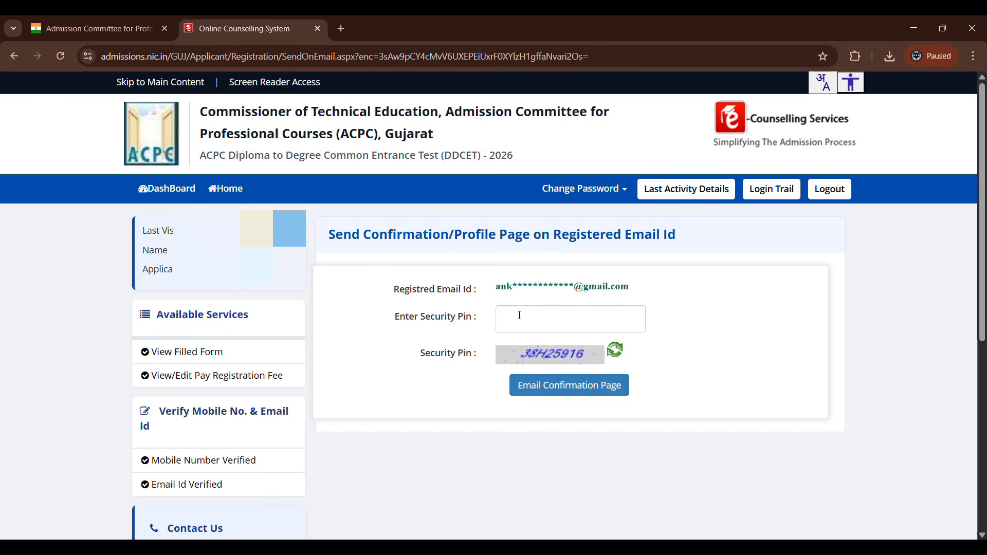
scroll(308, 406, down, 1)
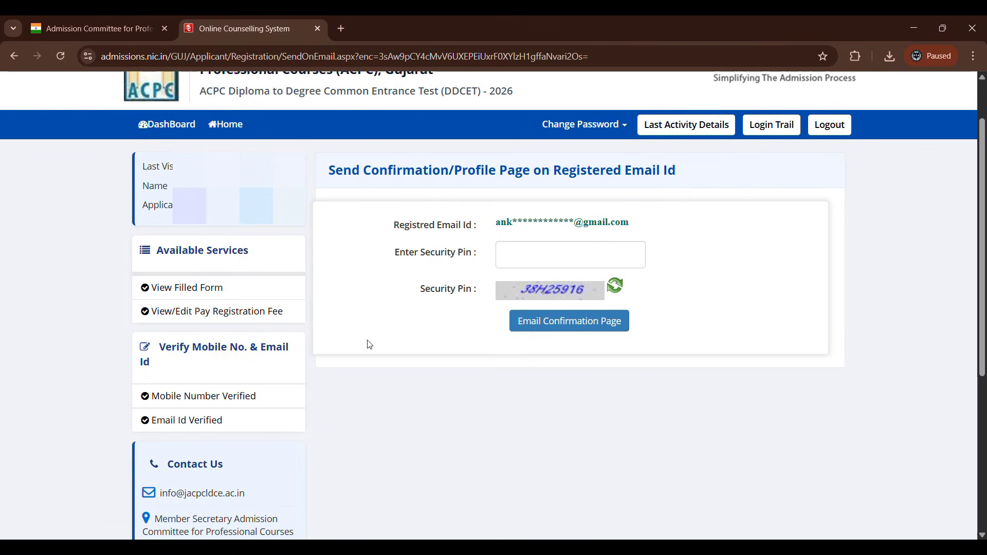
scroll(311, 379, down, 1)
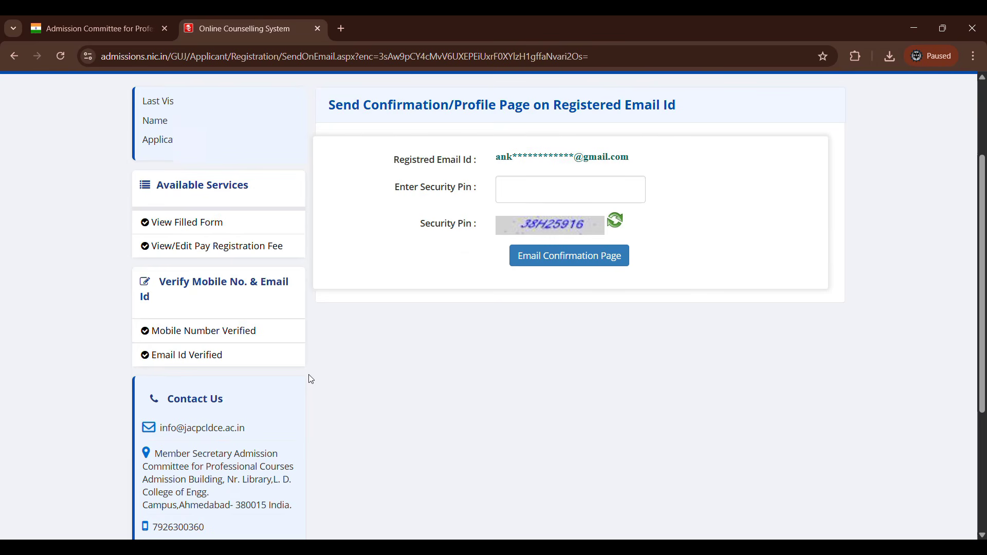
scroll(311, 379, down, 1)
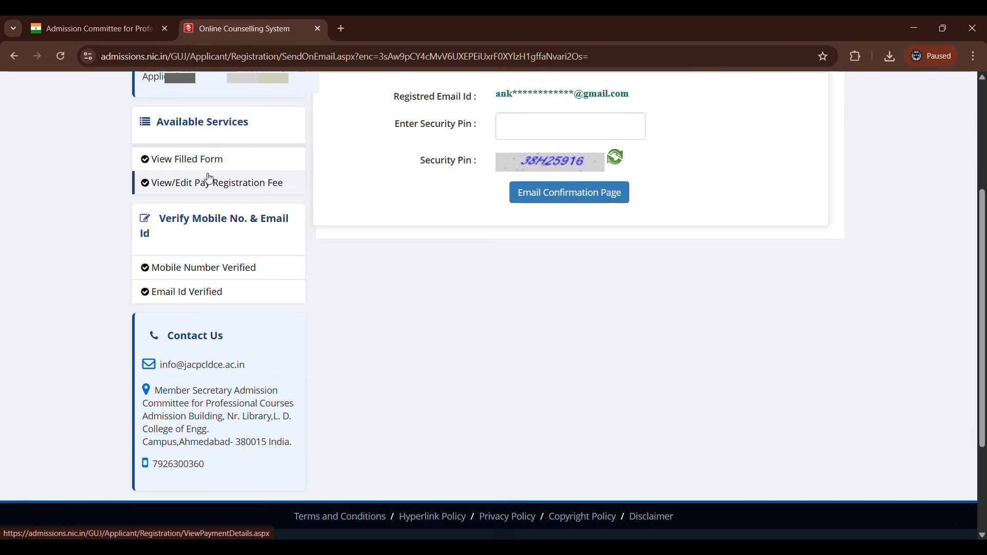
click(225, 161)
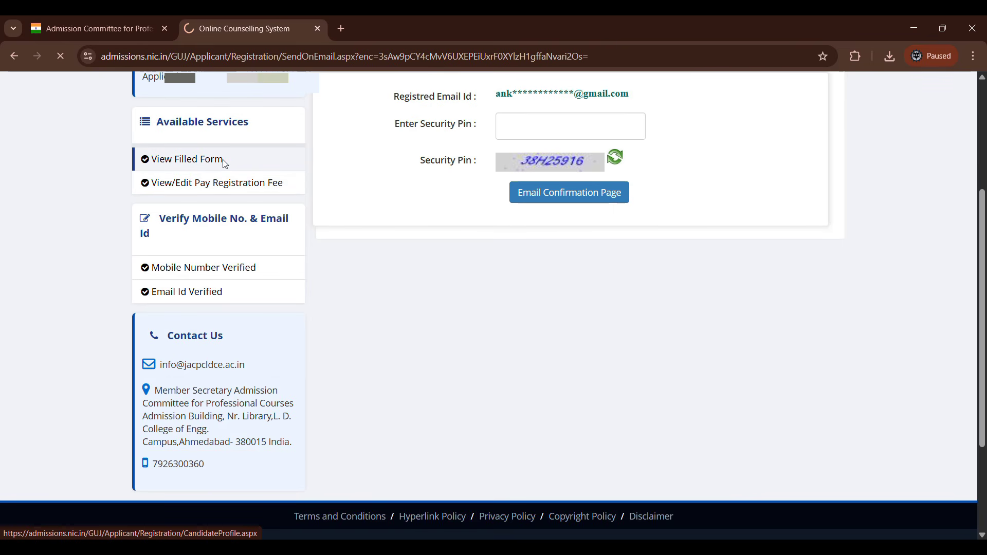
scroll(343, 179, down, 2)
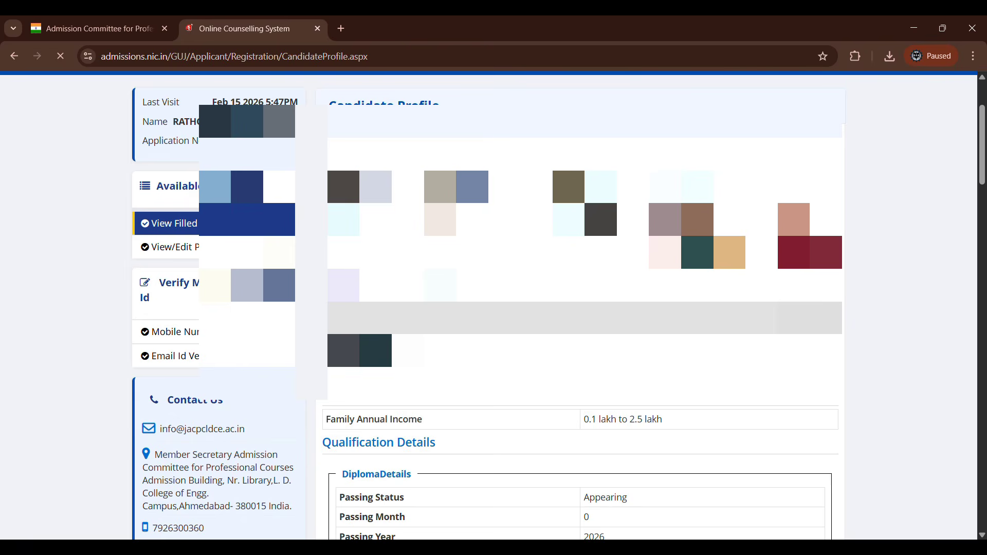
click(170, 247)
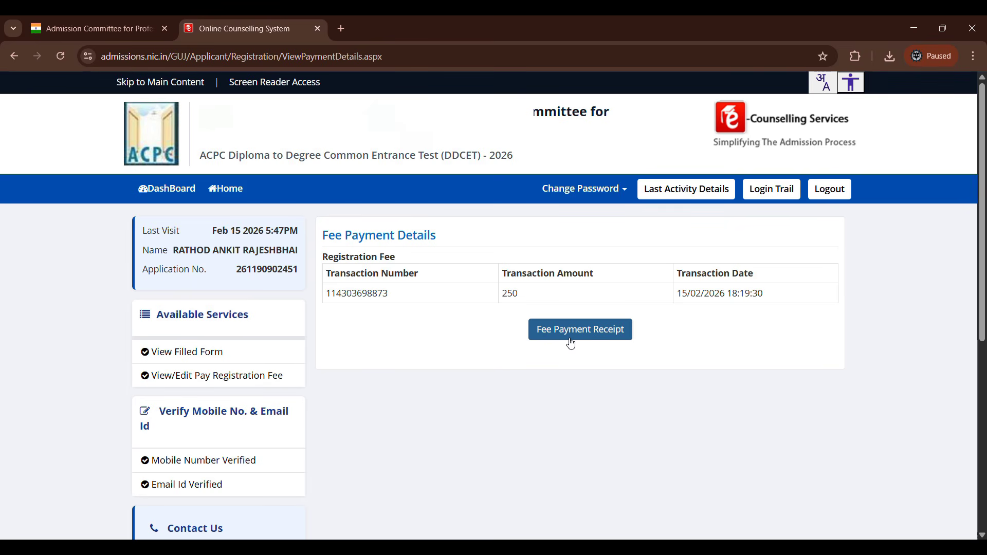
scroll(570, 375, down, 3)
scroll(566, 407, up, 3)
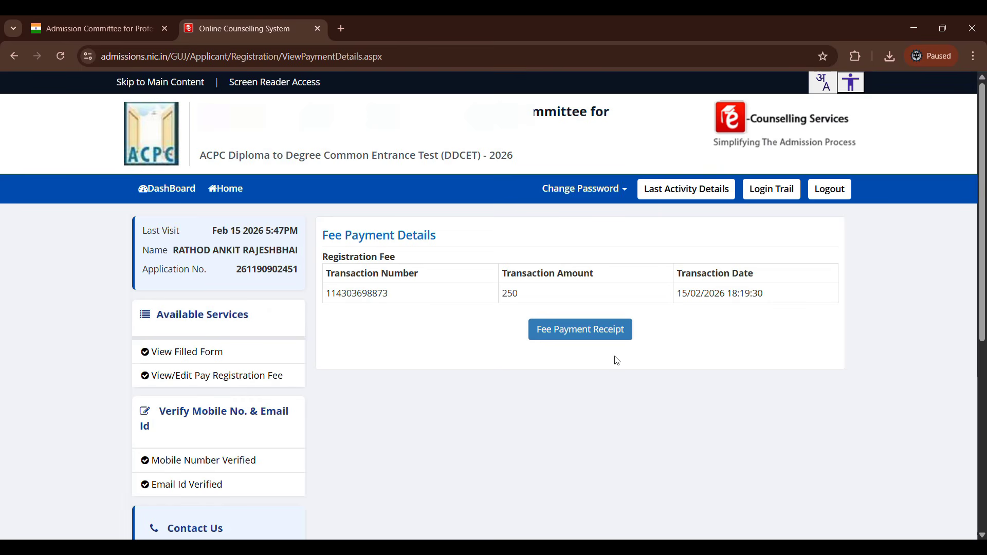
Minimize the browser, WhatsApp and Downloads folder windows.
click(914, 28)
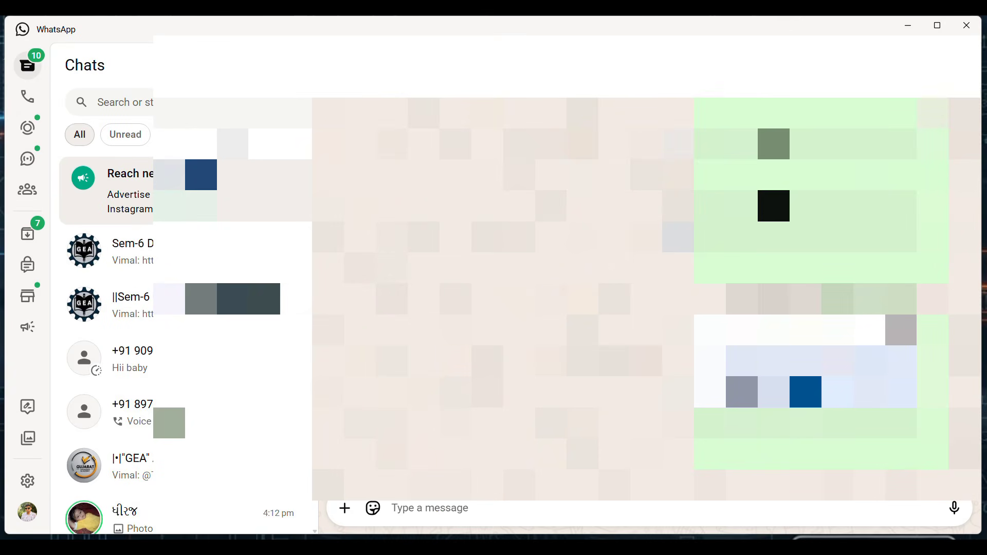
click(907, 25)
click(893, 25)
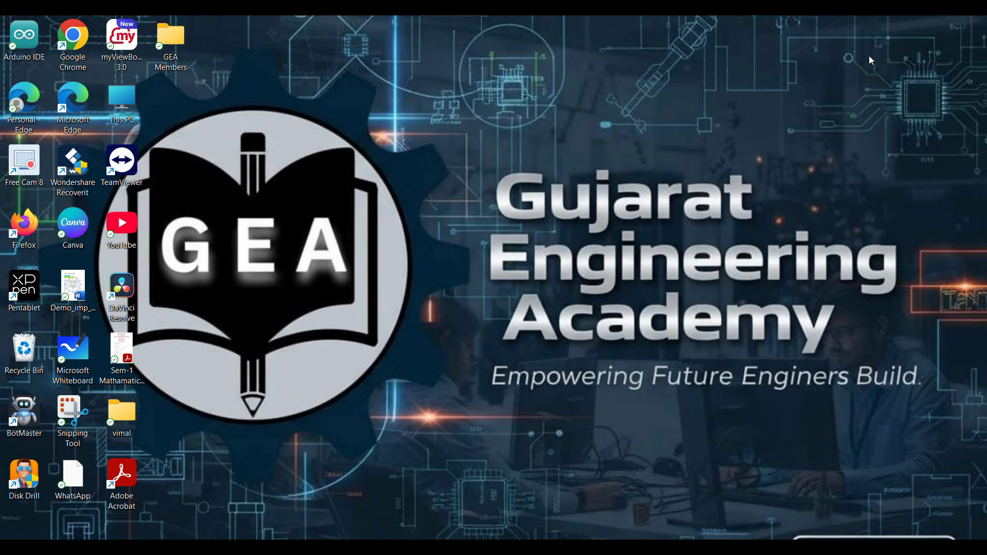